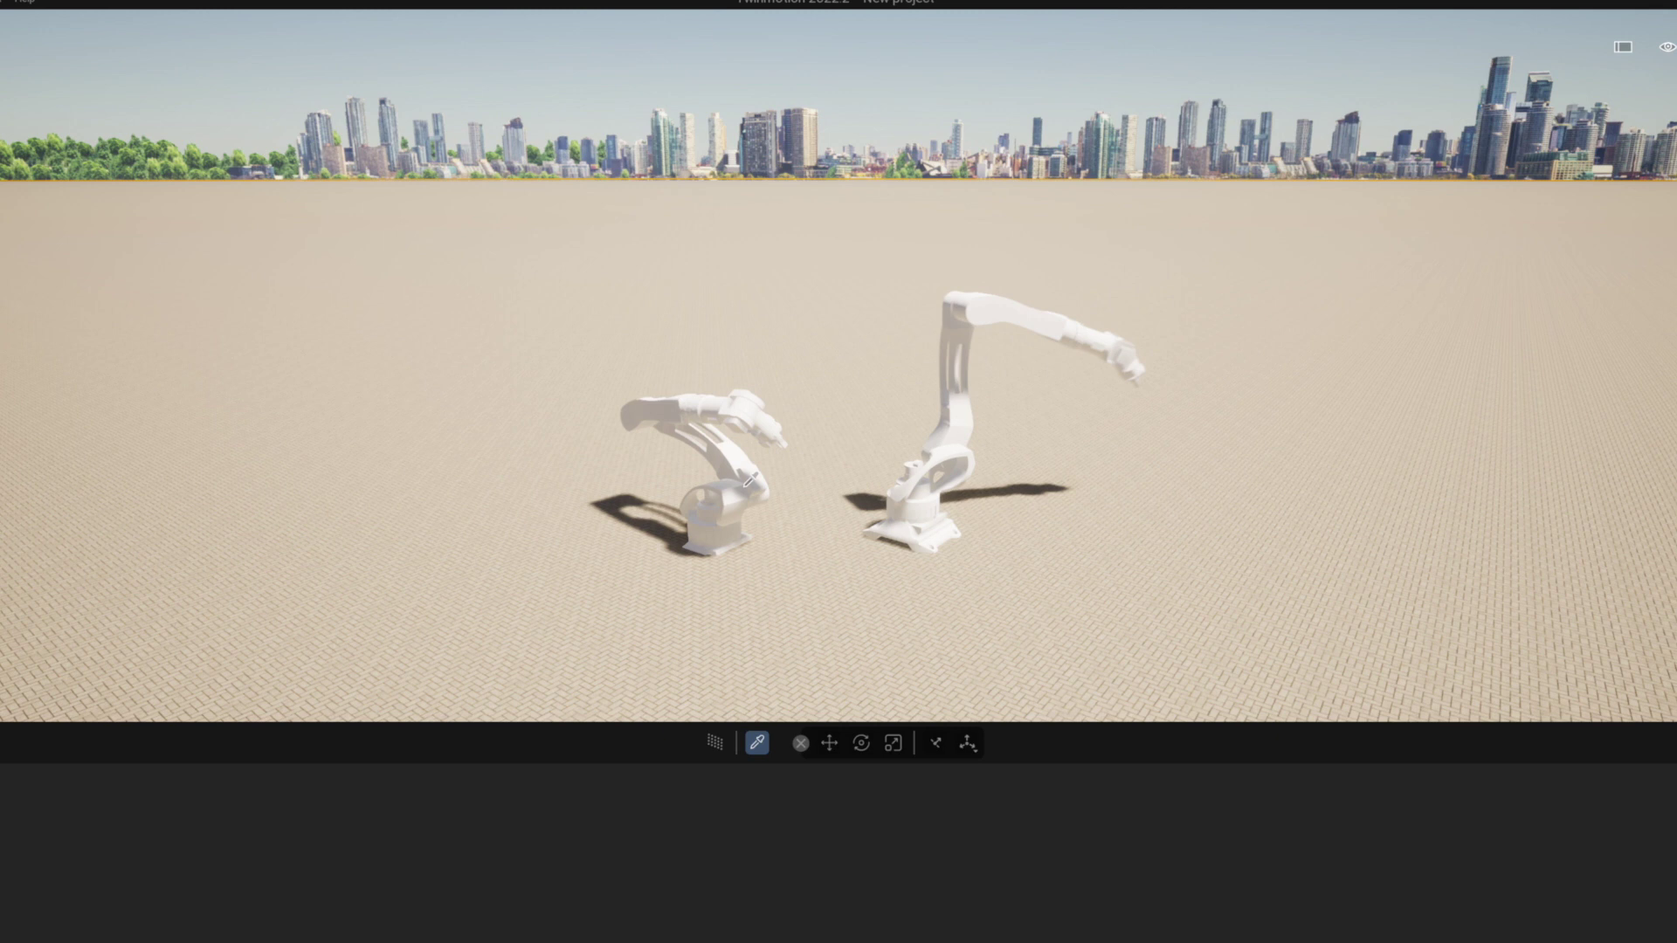
click(749, 479)
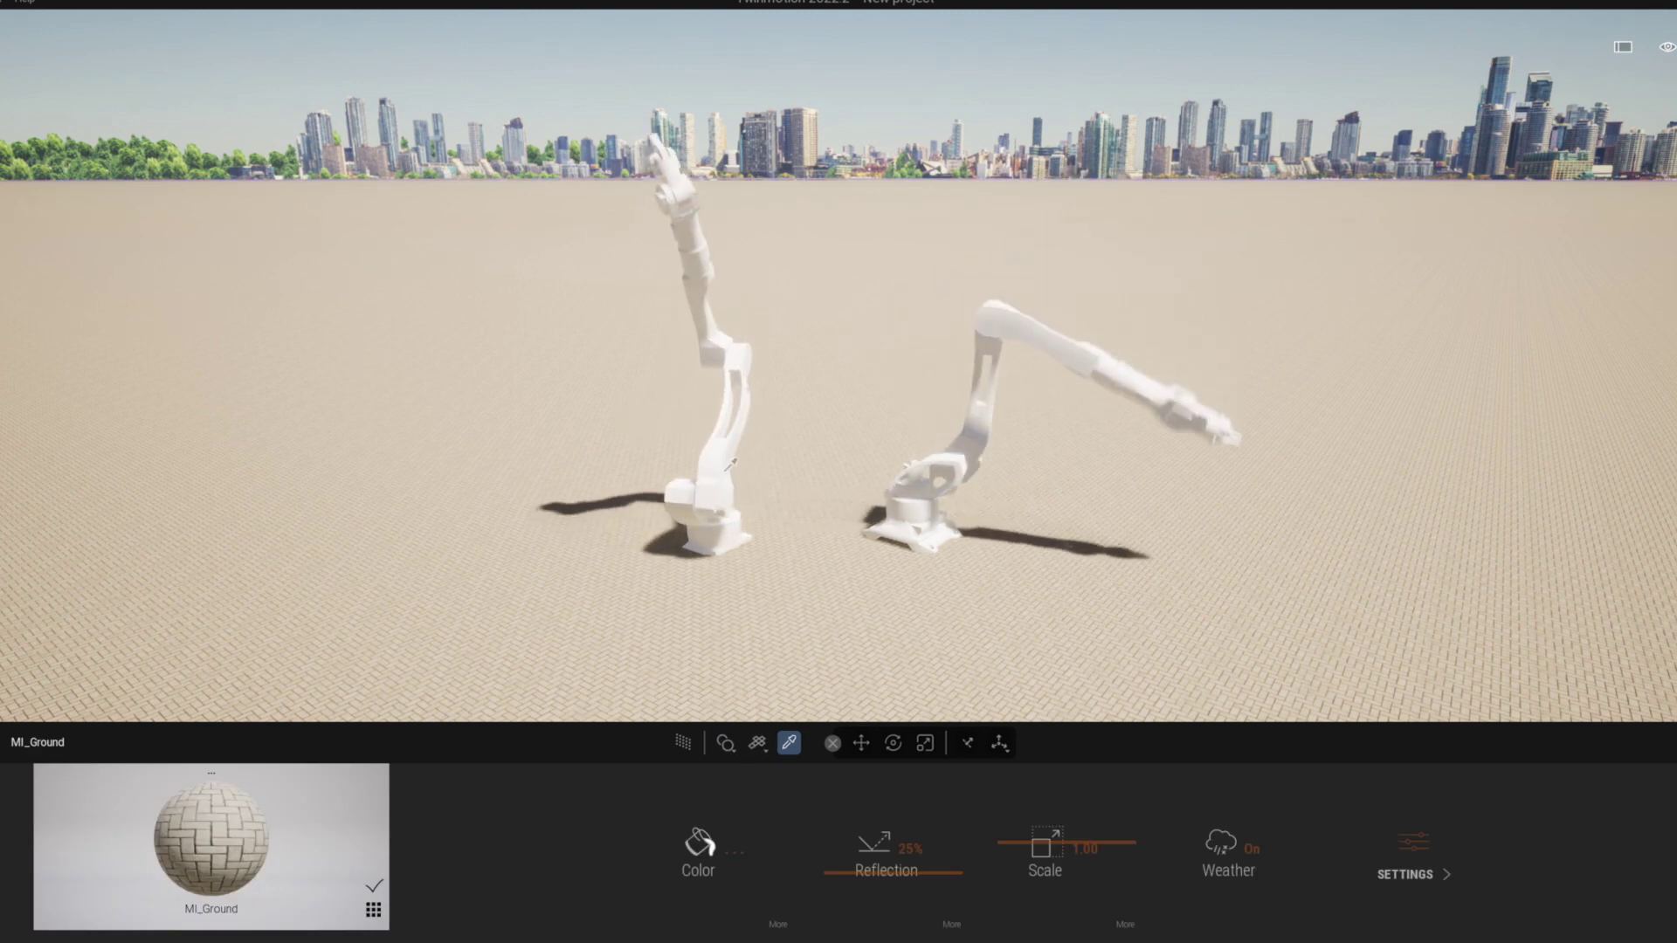
shift+middle_drag(672, 570, 689, 496)
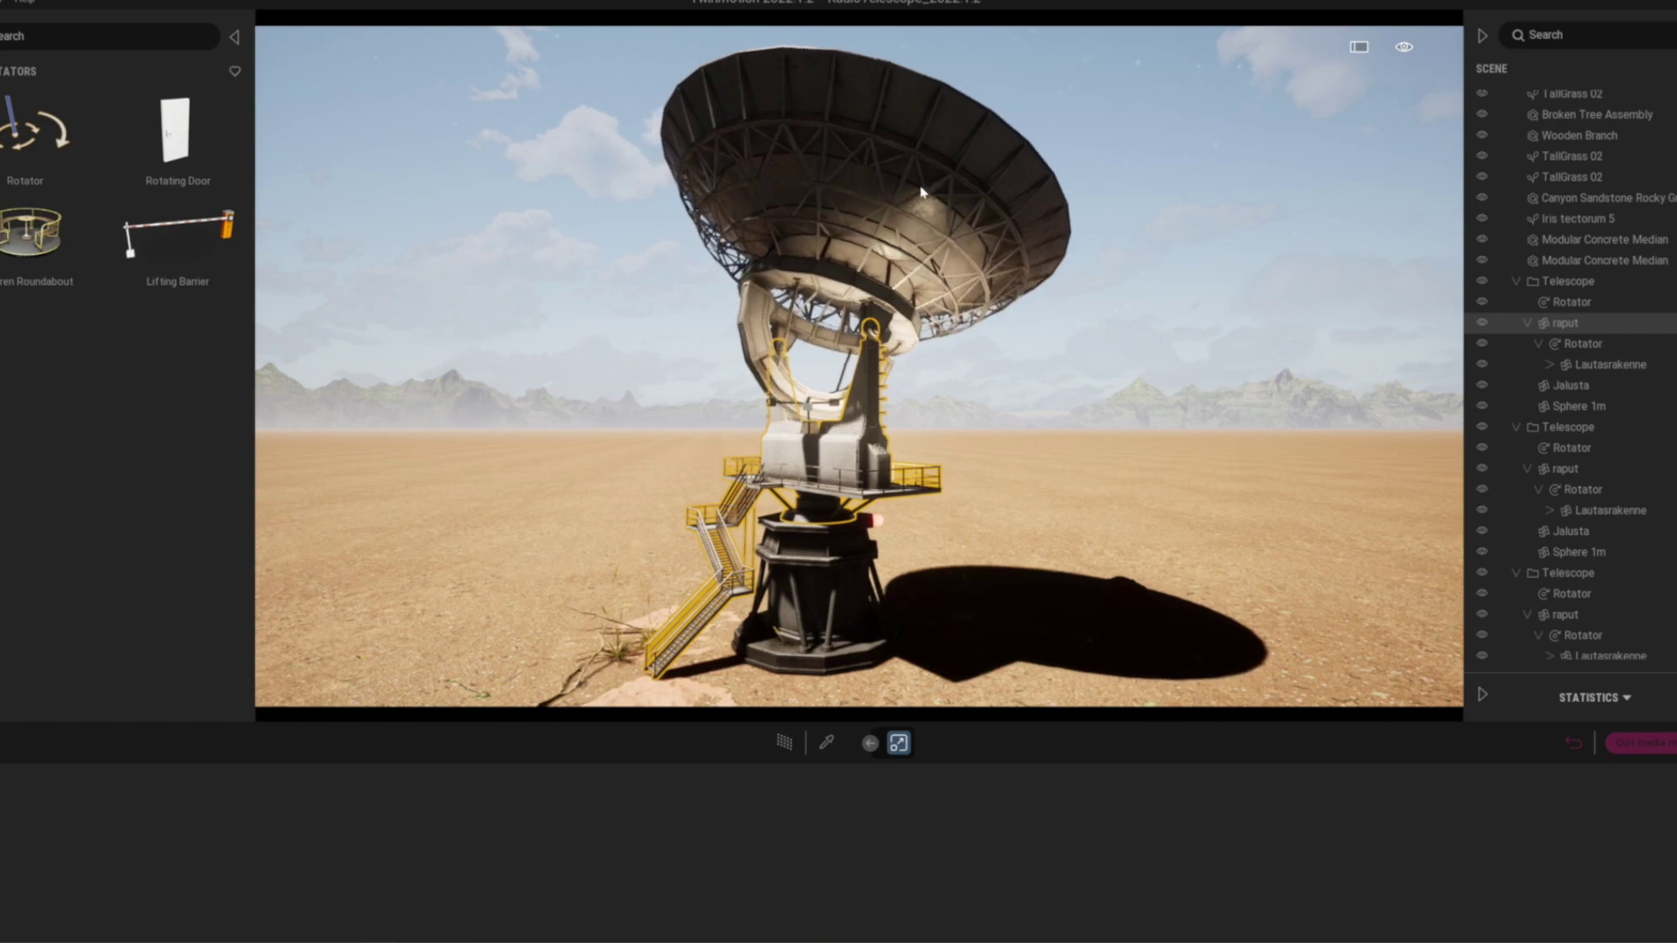
click(922, 192)
scroll(976, 438, up, 3)
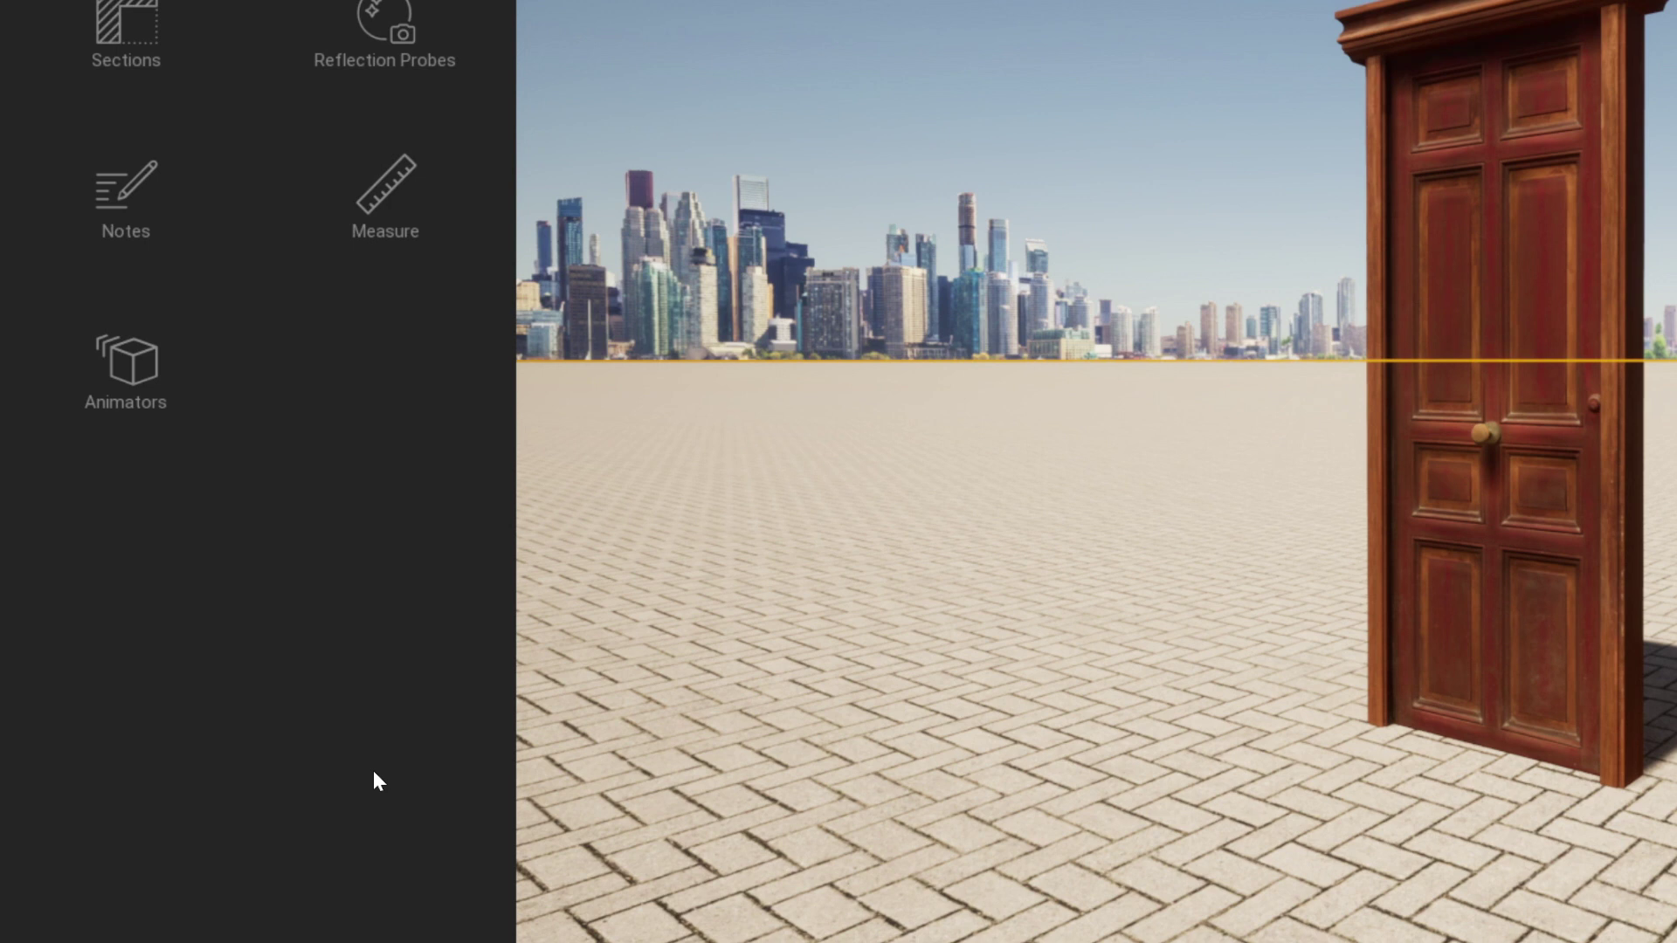
Place a Rotator from the rotator animators in the scene and move it to the near bottom corner of the wooden door
click(145, 372)
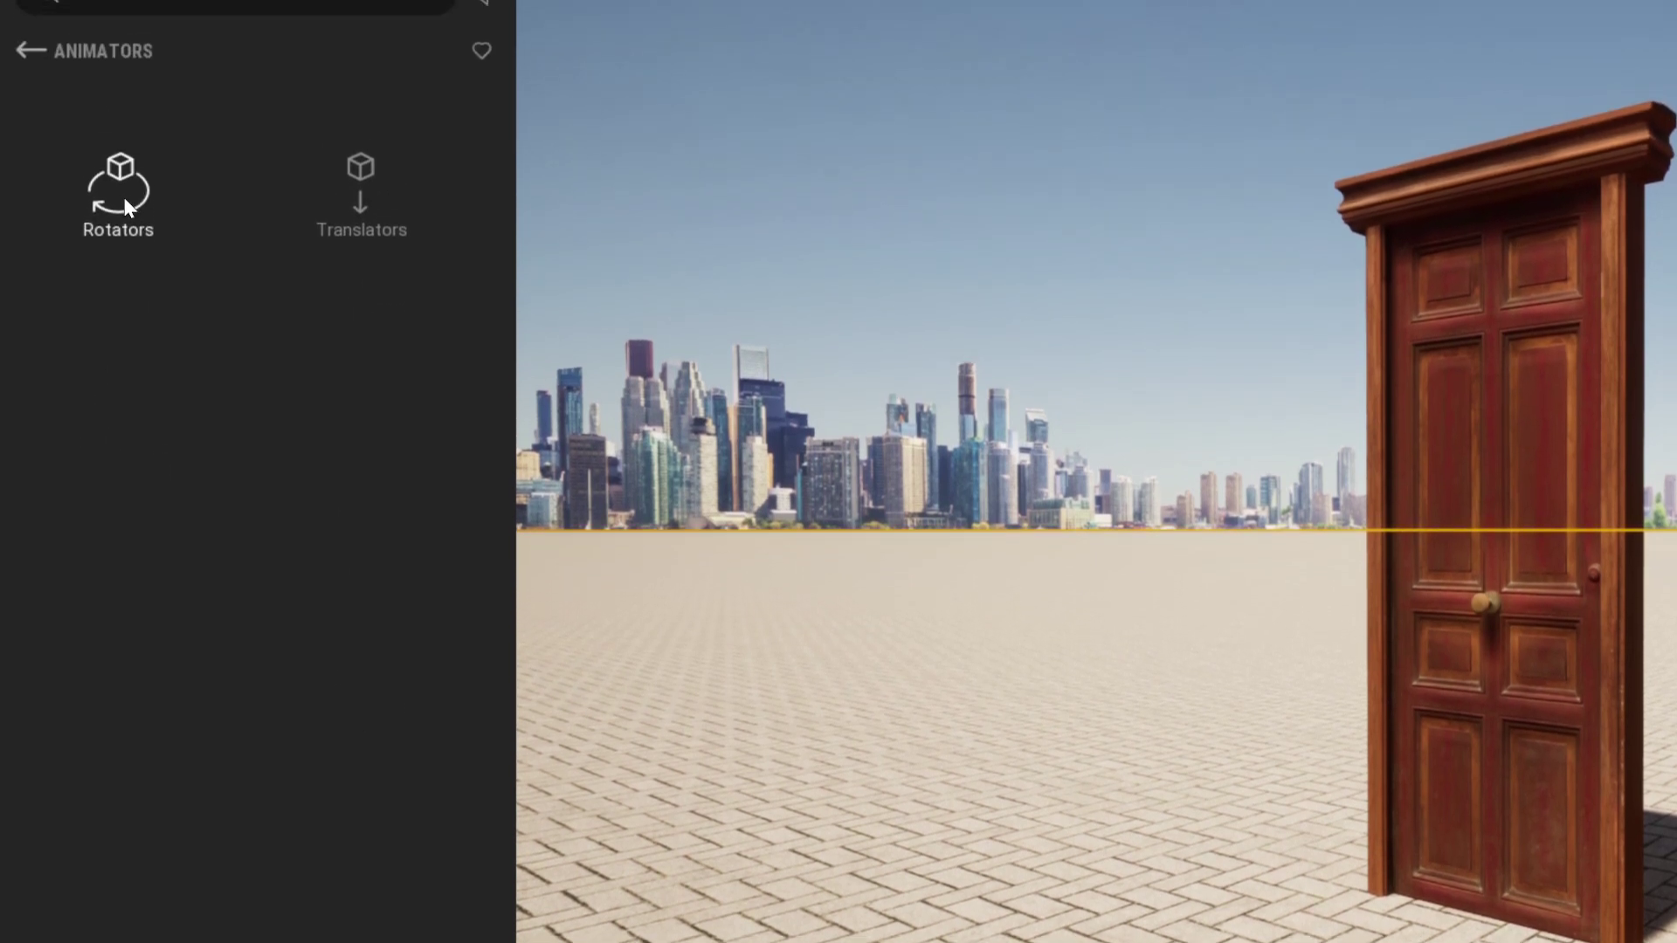
click(124, 199)
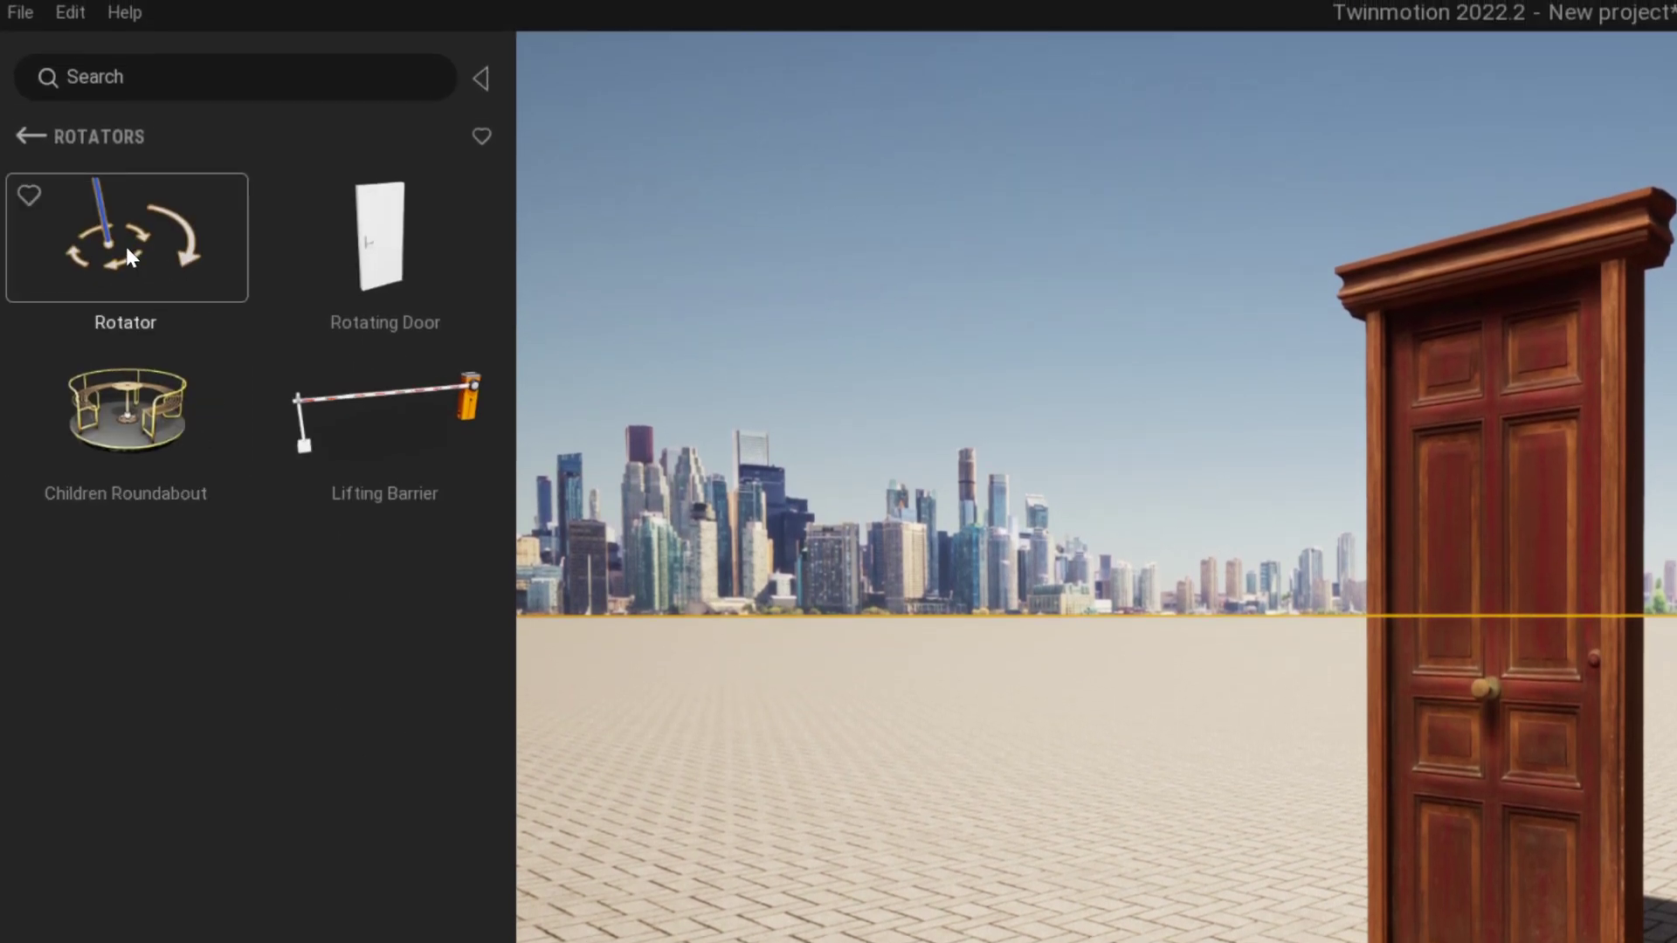
drag(128, 248, 699, 661)
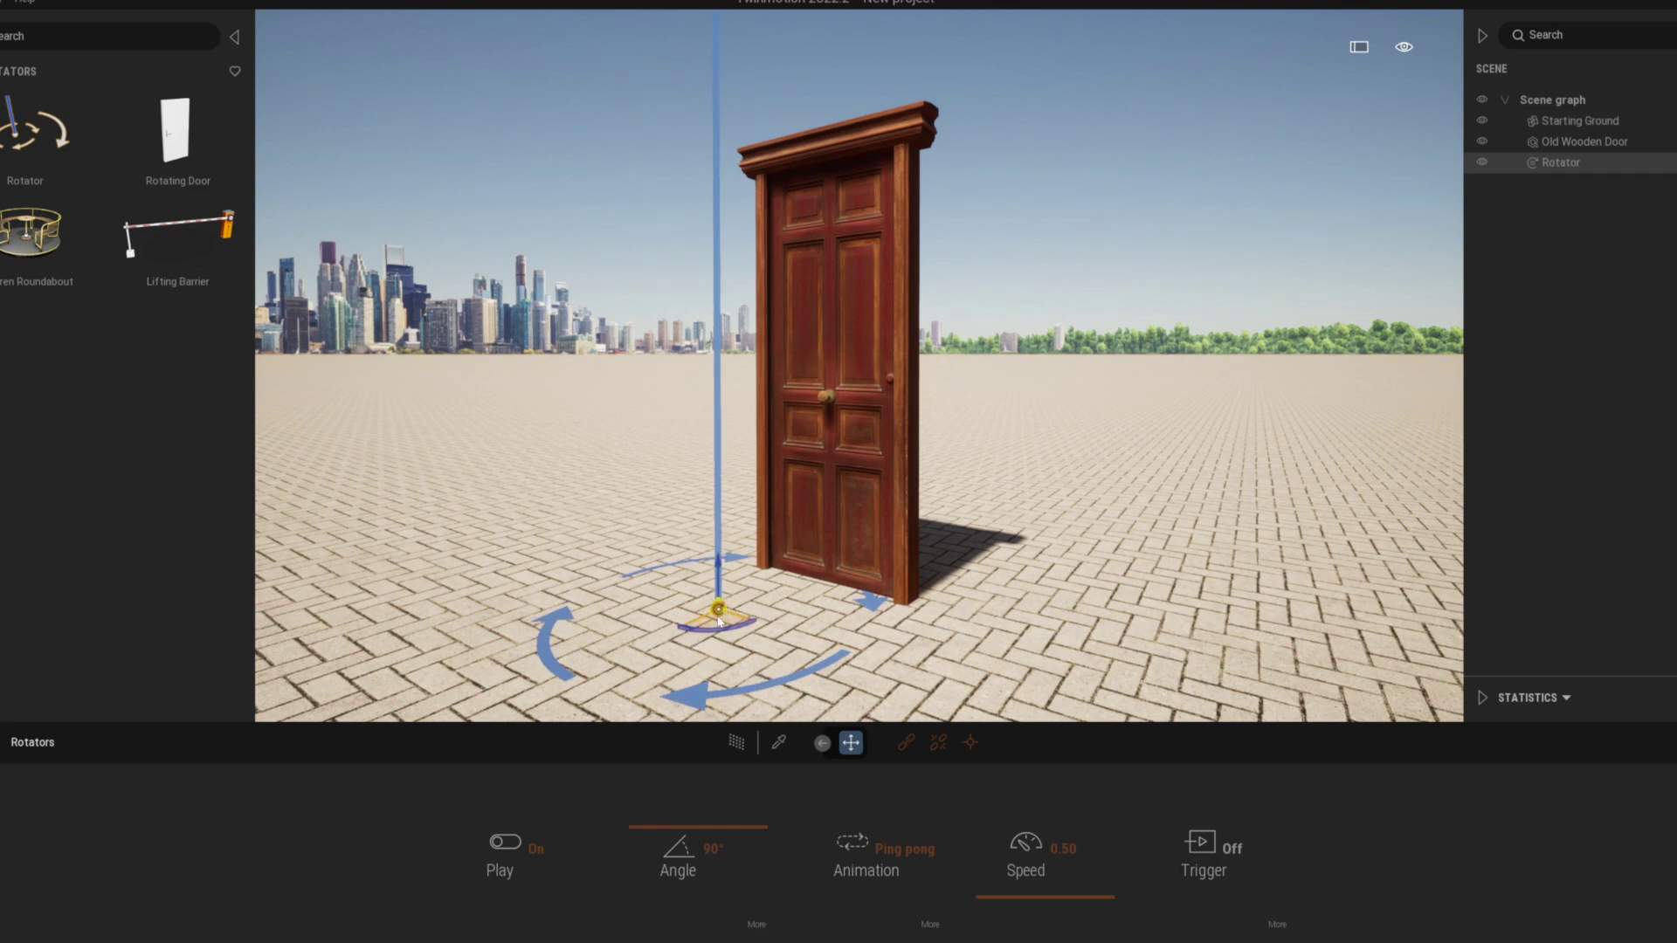
drag(719, 621, 762, 574)
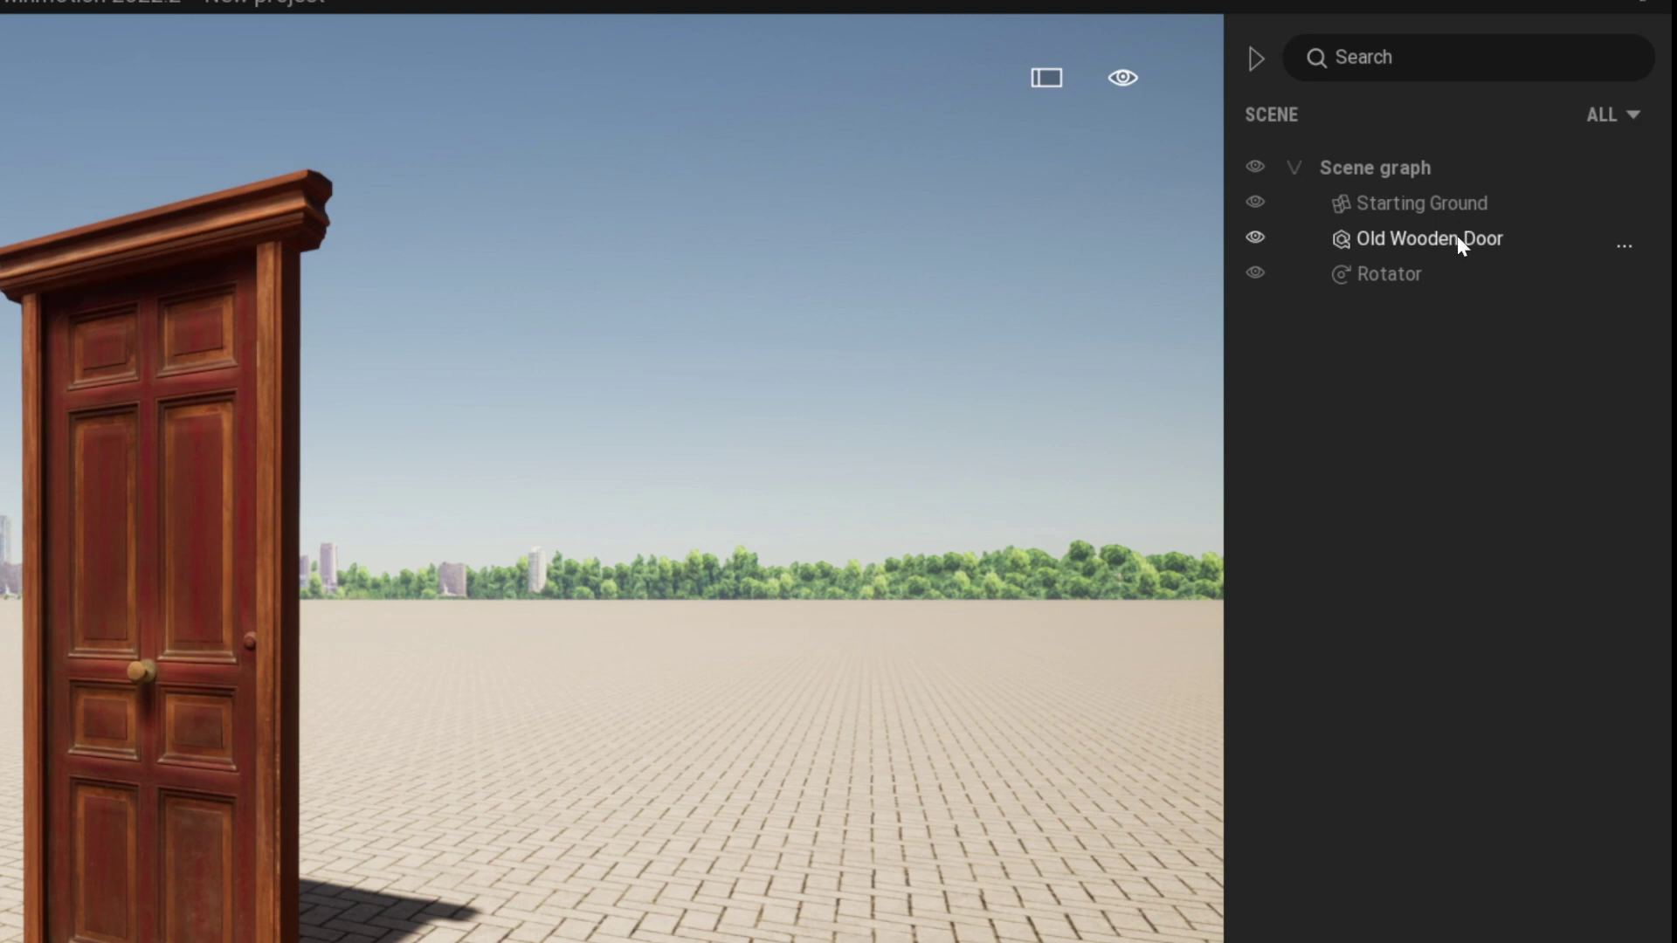
Make the Old Wooden Door a child of the Rotator in the scene graph and select the Rotator
click(1601, 143)
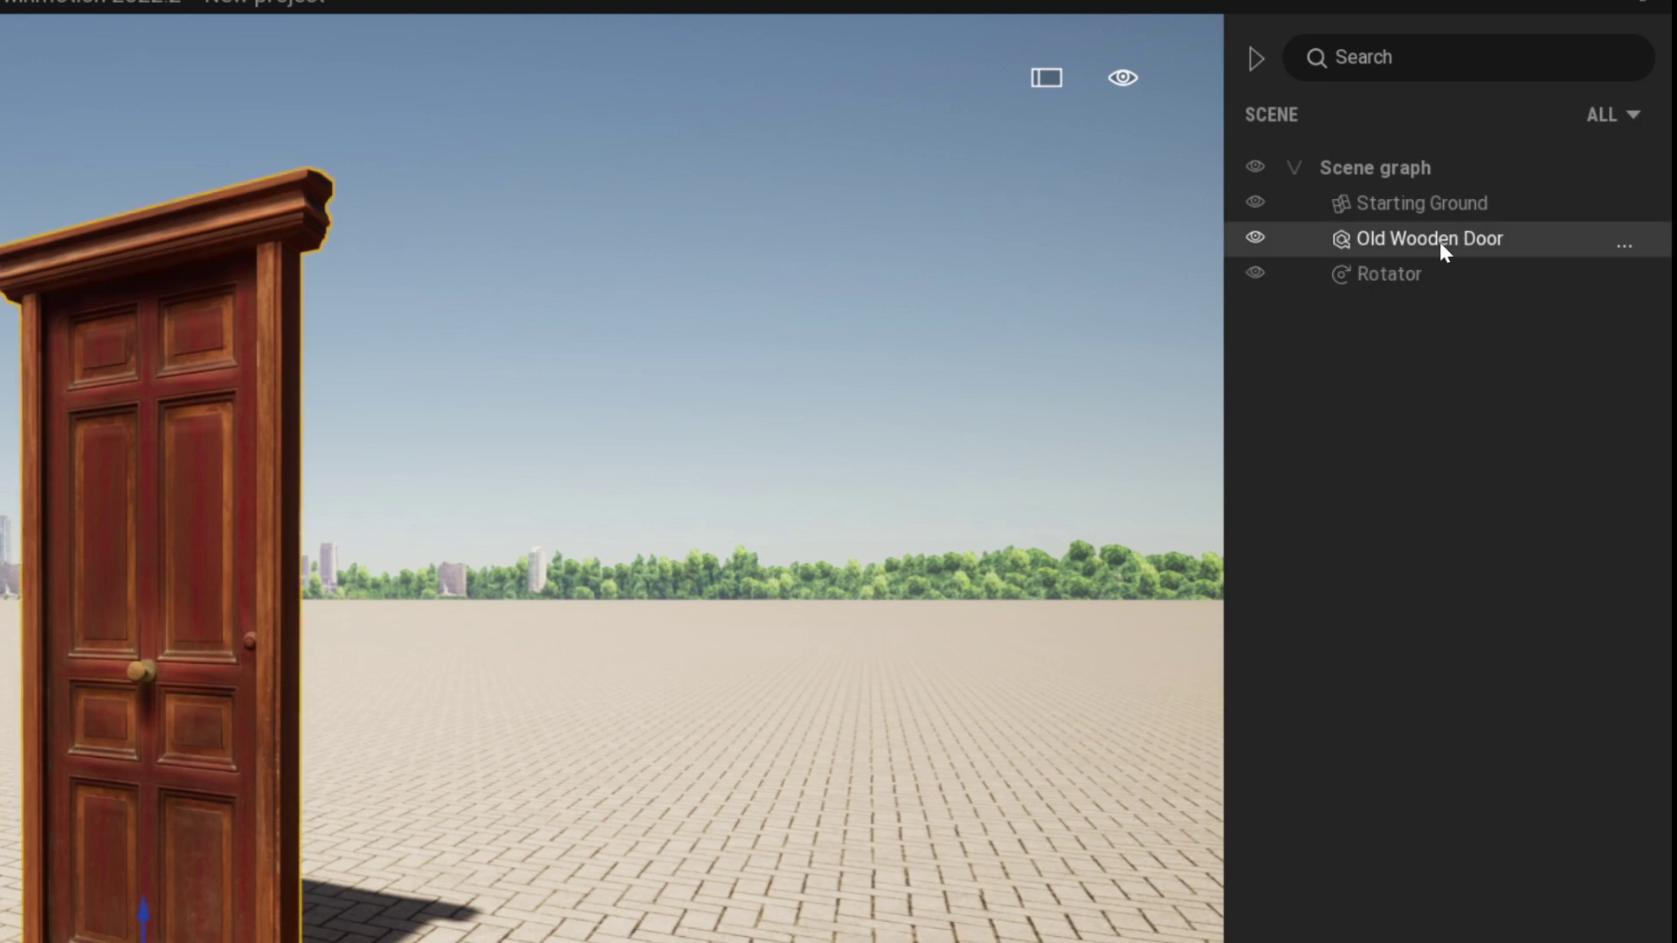
drag(1417, 258, 1385, 274)
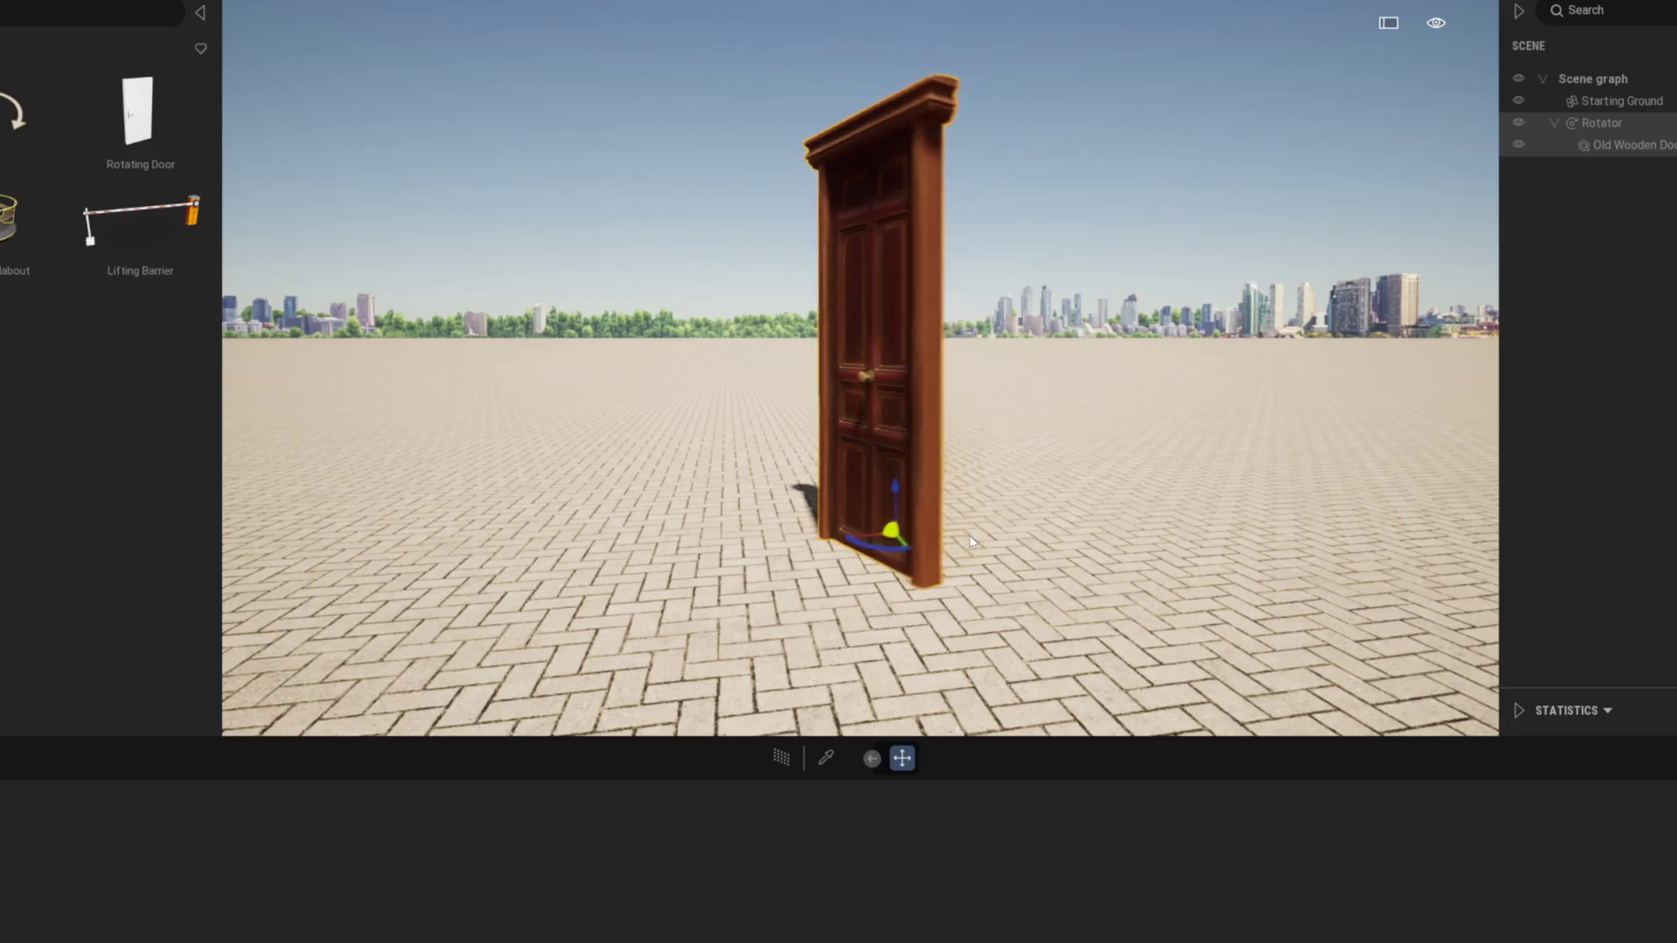
click(1614, 122)
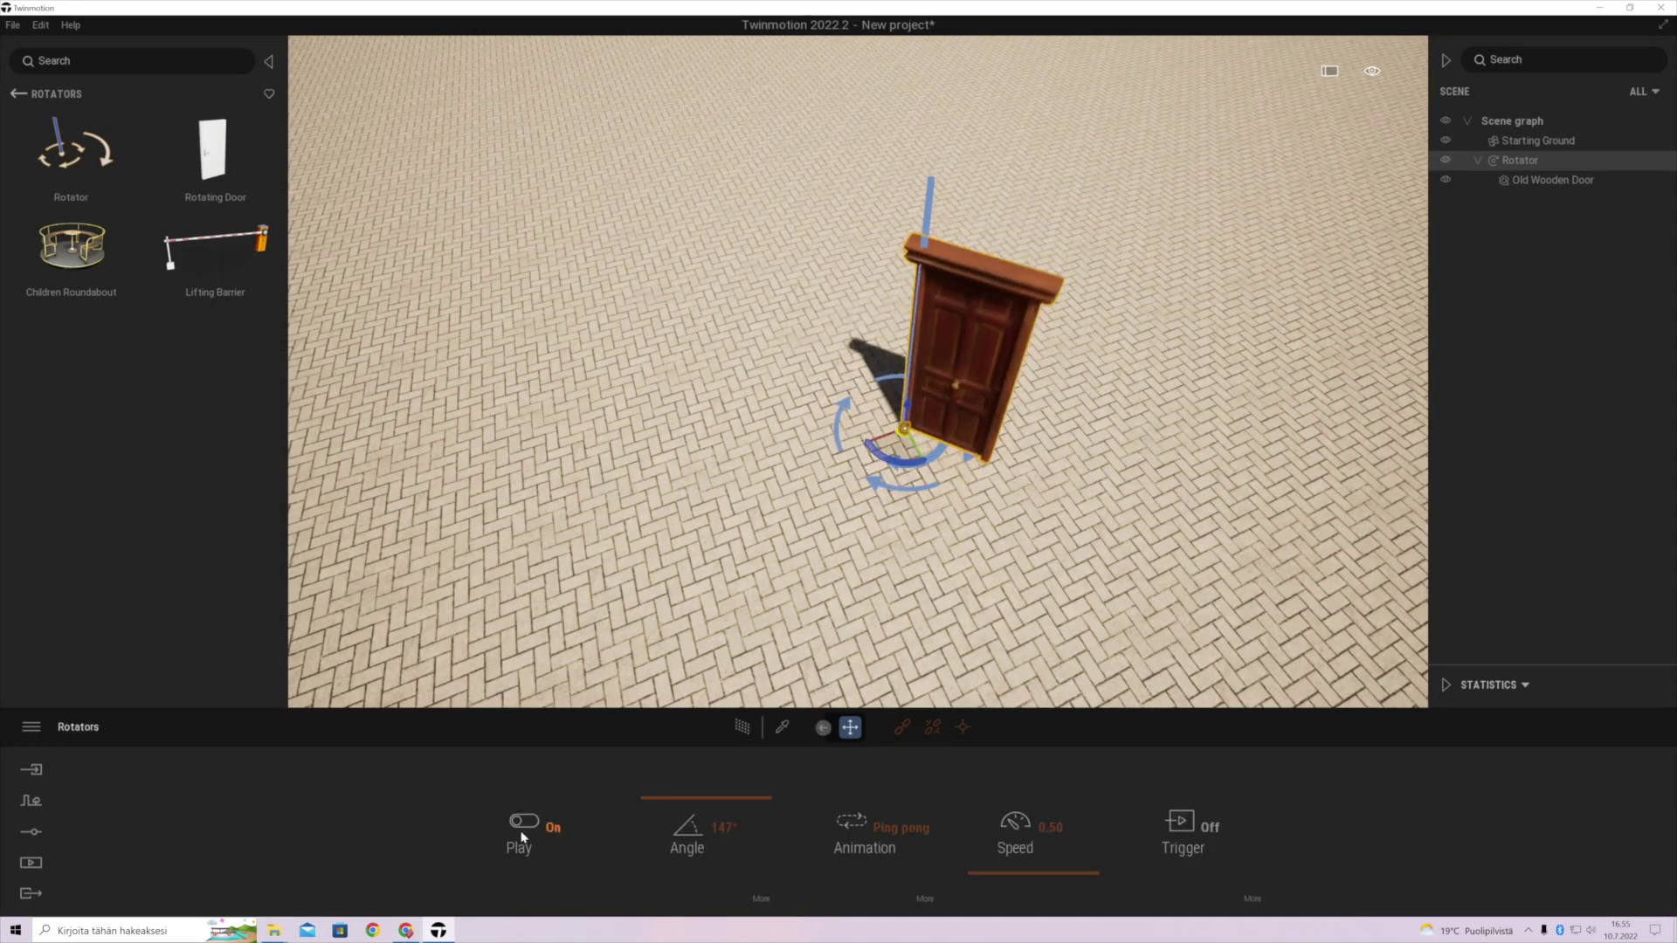
Set the rotator's animation to Loop with an angle of 360° and a speed of 1.19
click(522, 836)
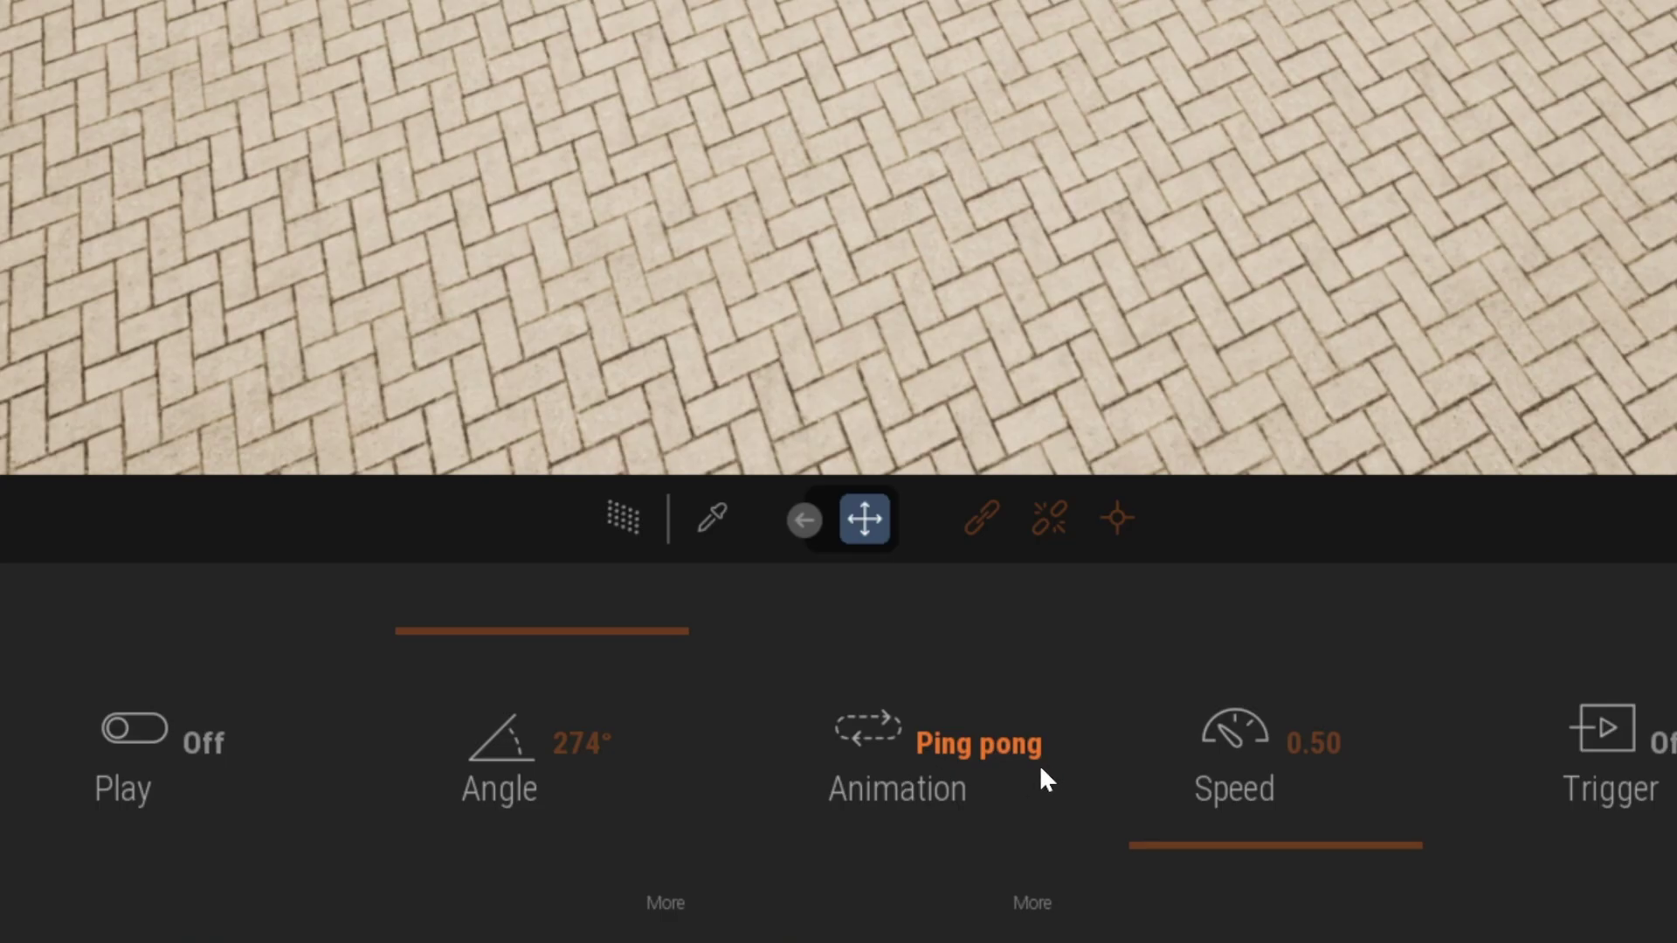
click(1039, 763)
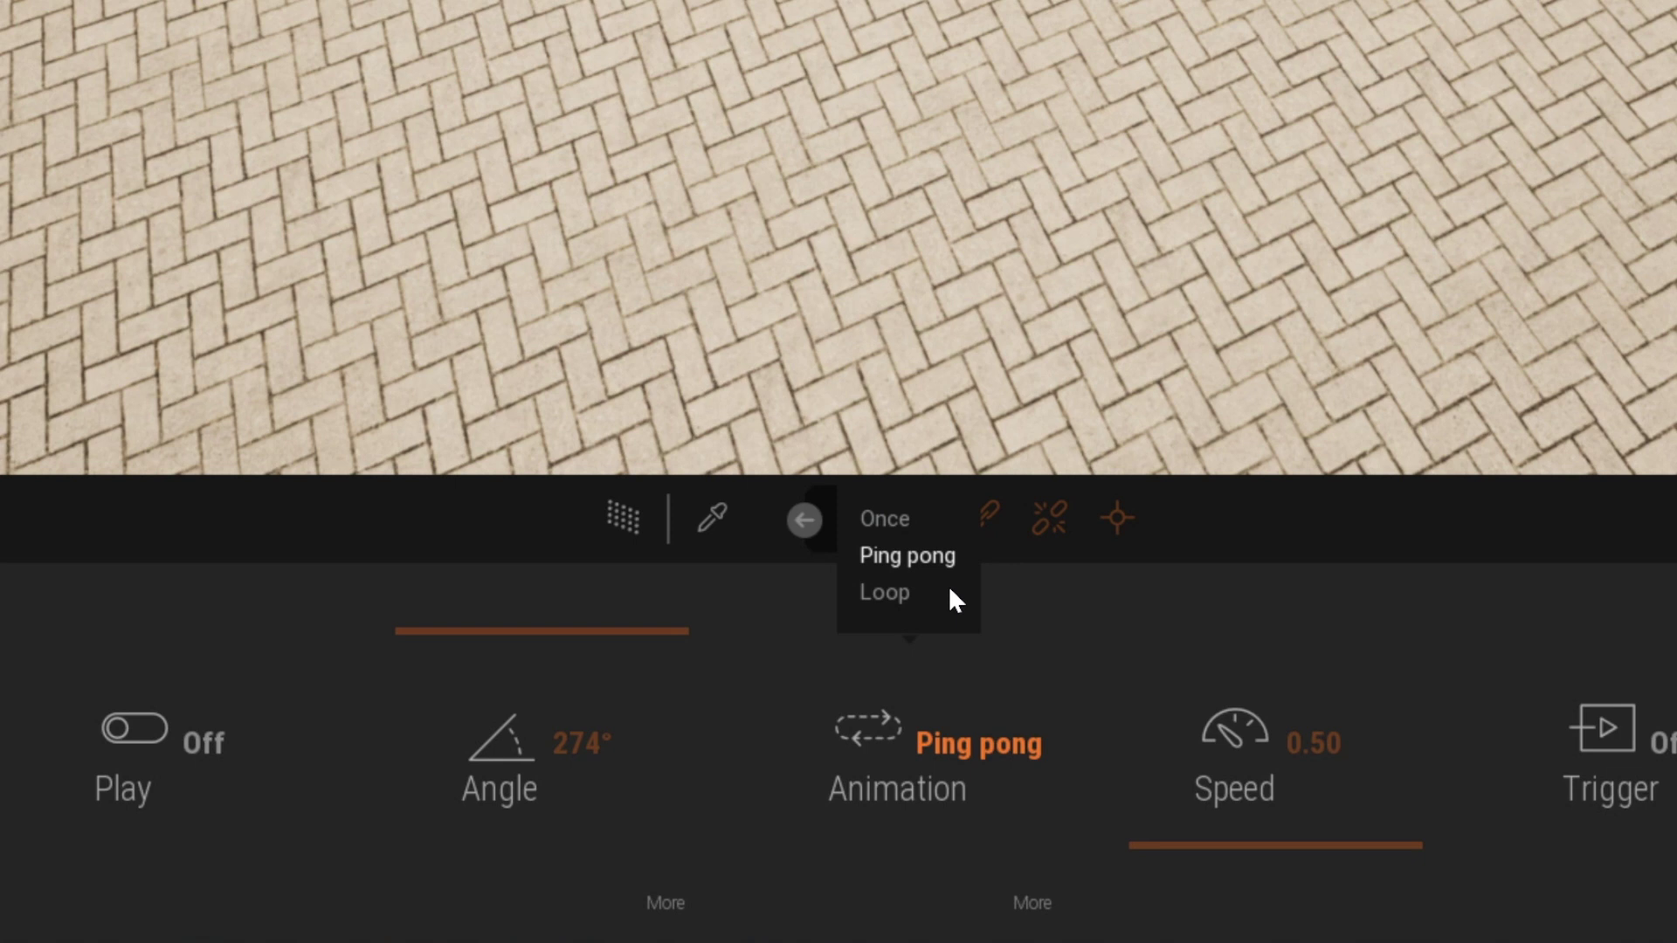
click(933, 522)
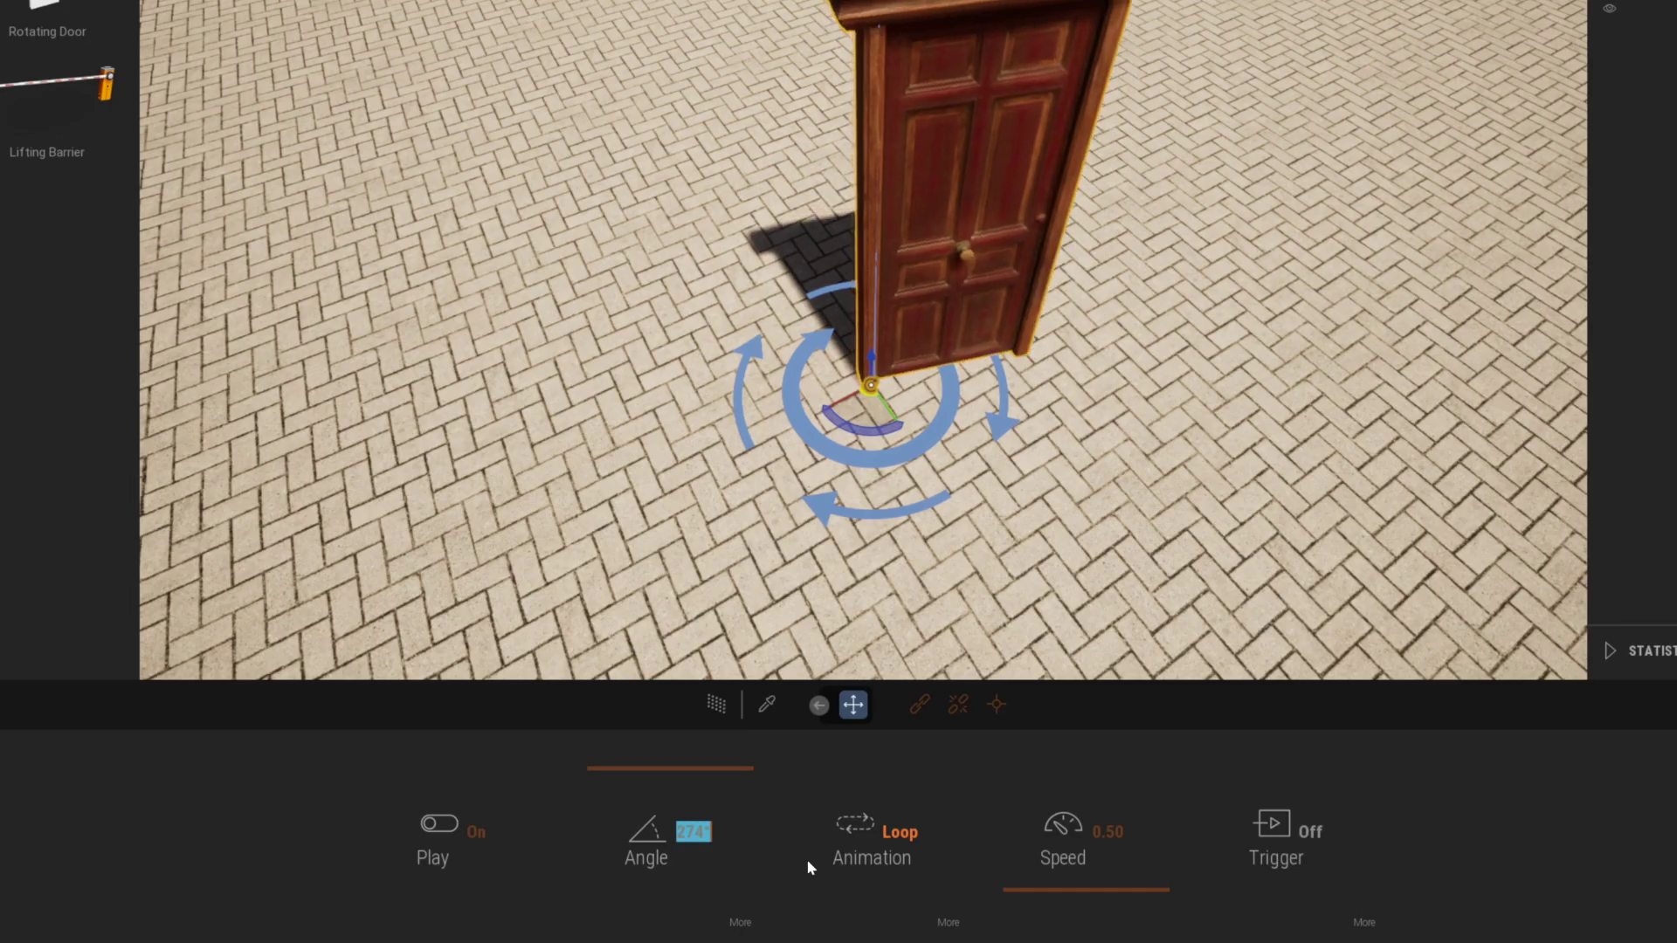
text(360)
key(Return)
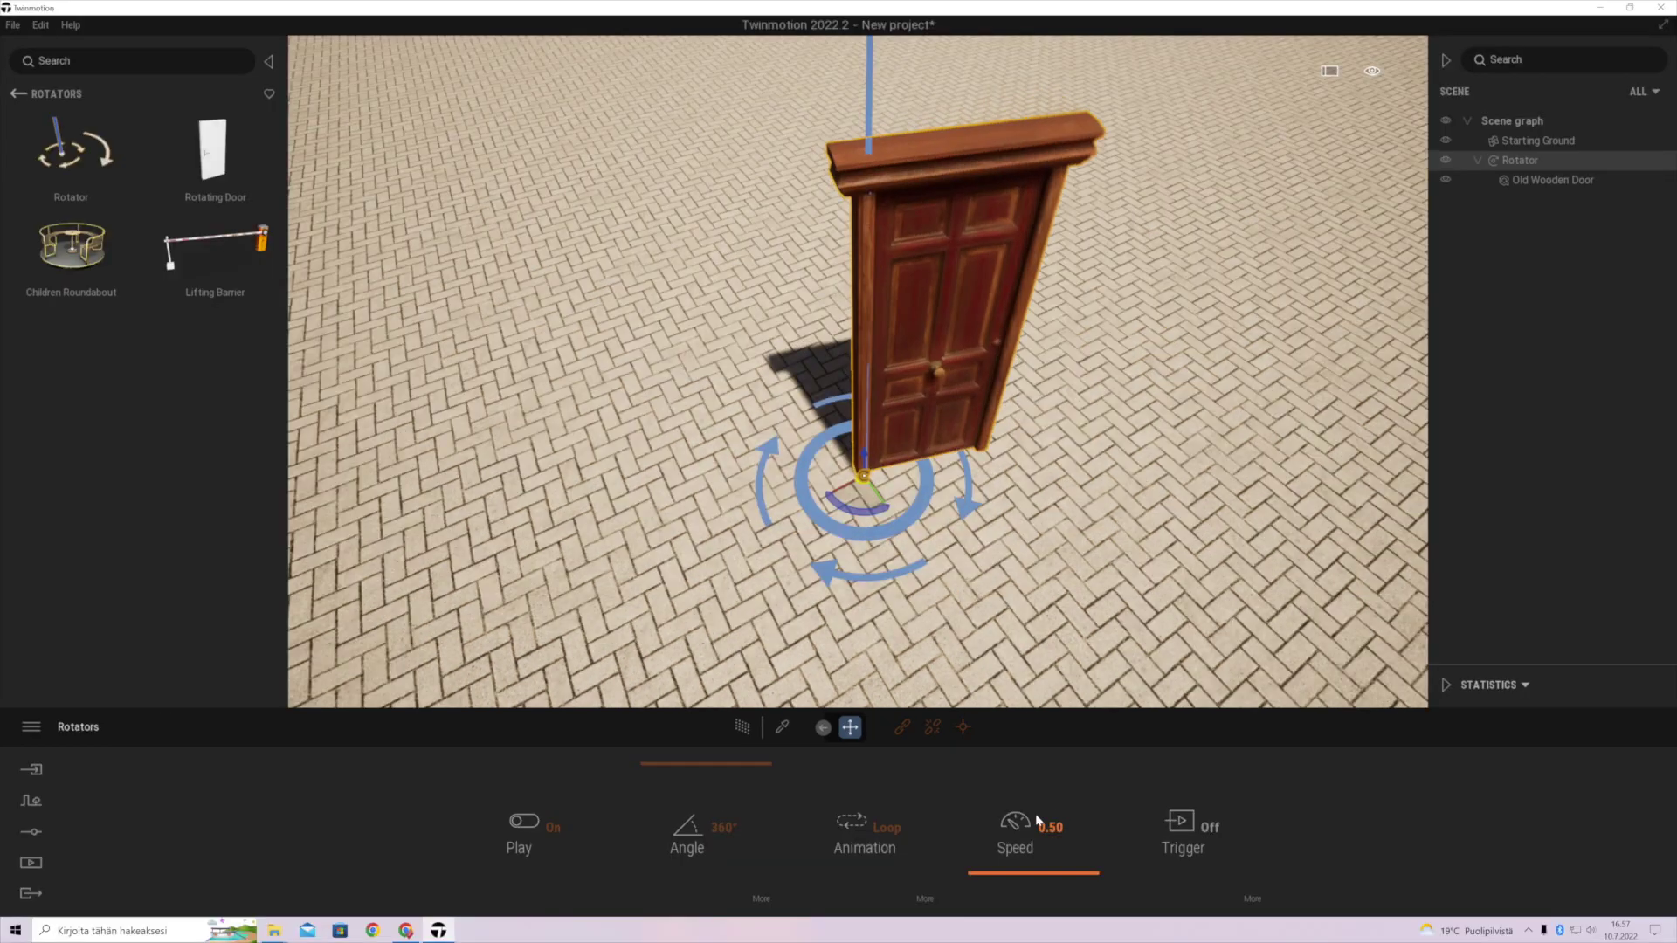
drag(1056, 873, 1084, 829)
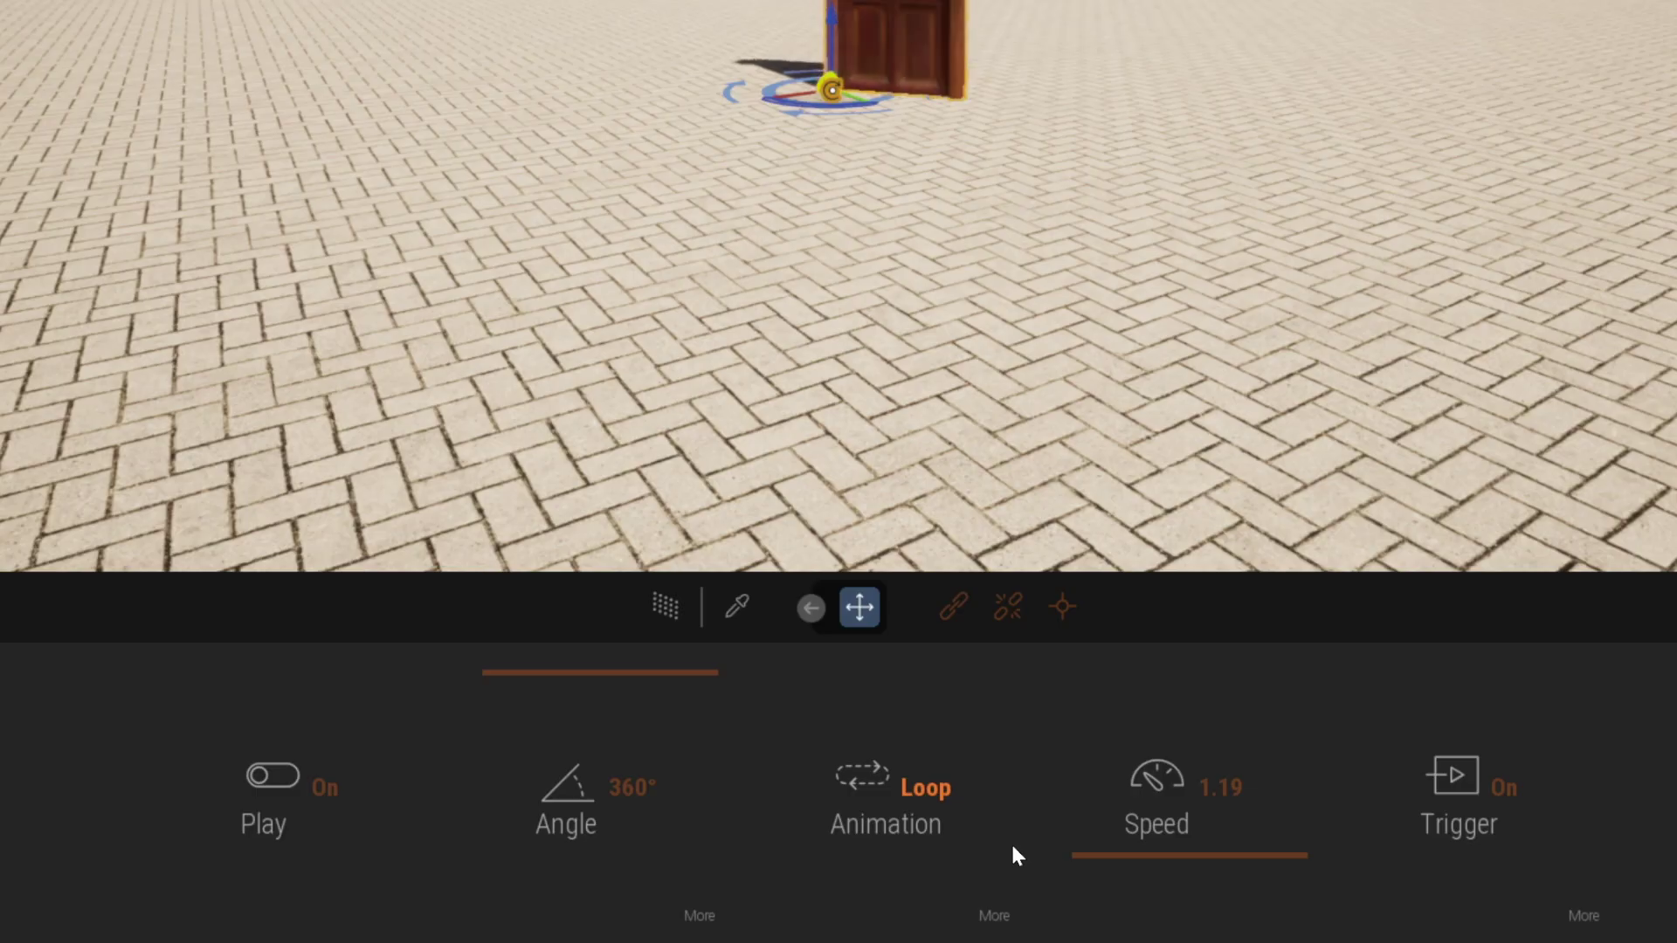
Switch the rotator's rotation axis from Z to X and finally to Y
click(695, 904)
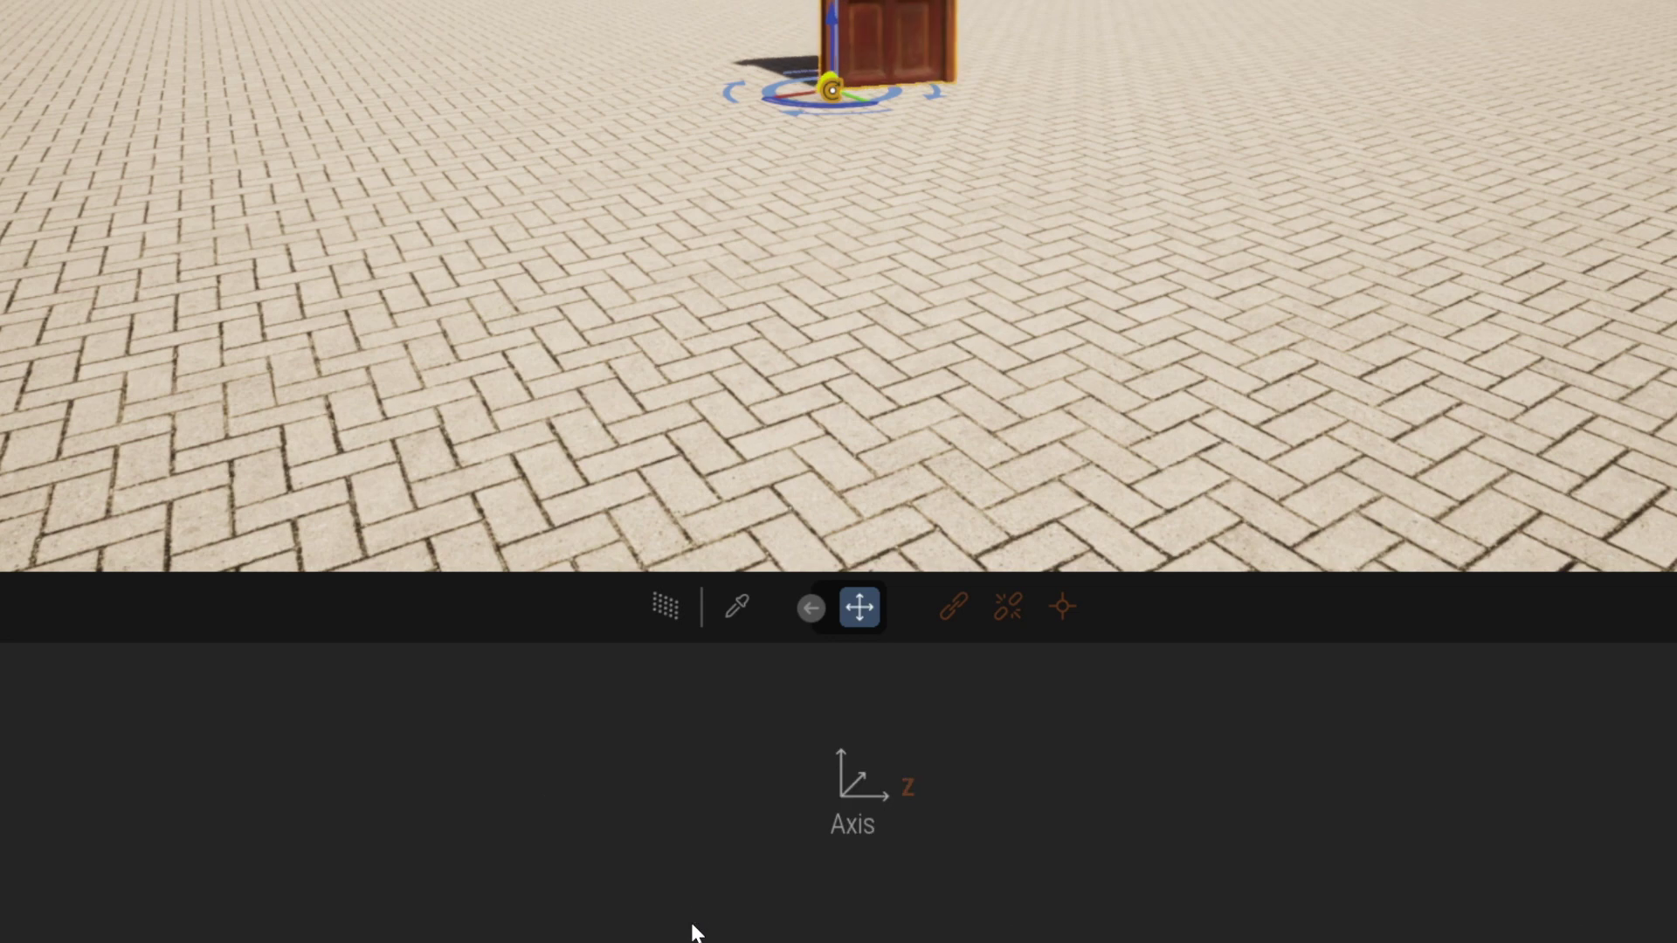
click(844, 814)
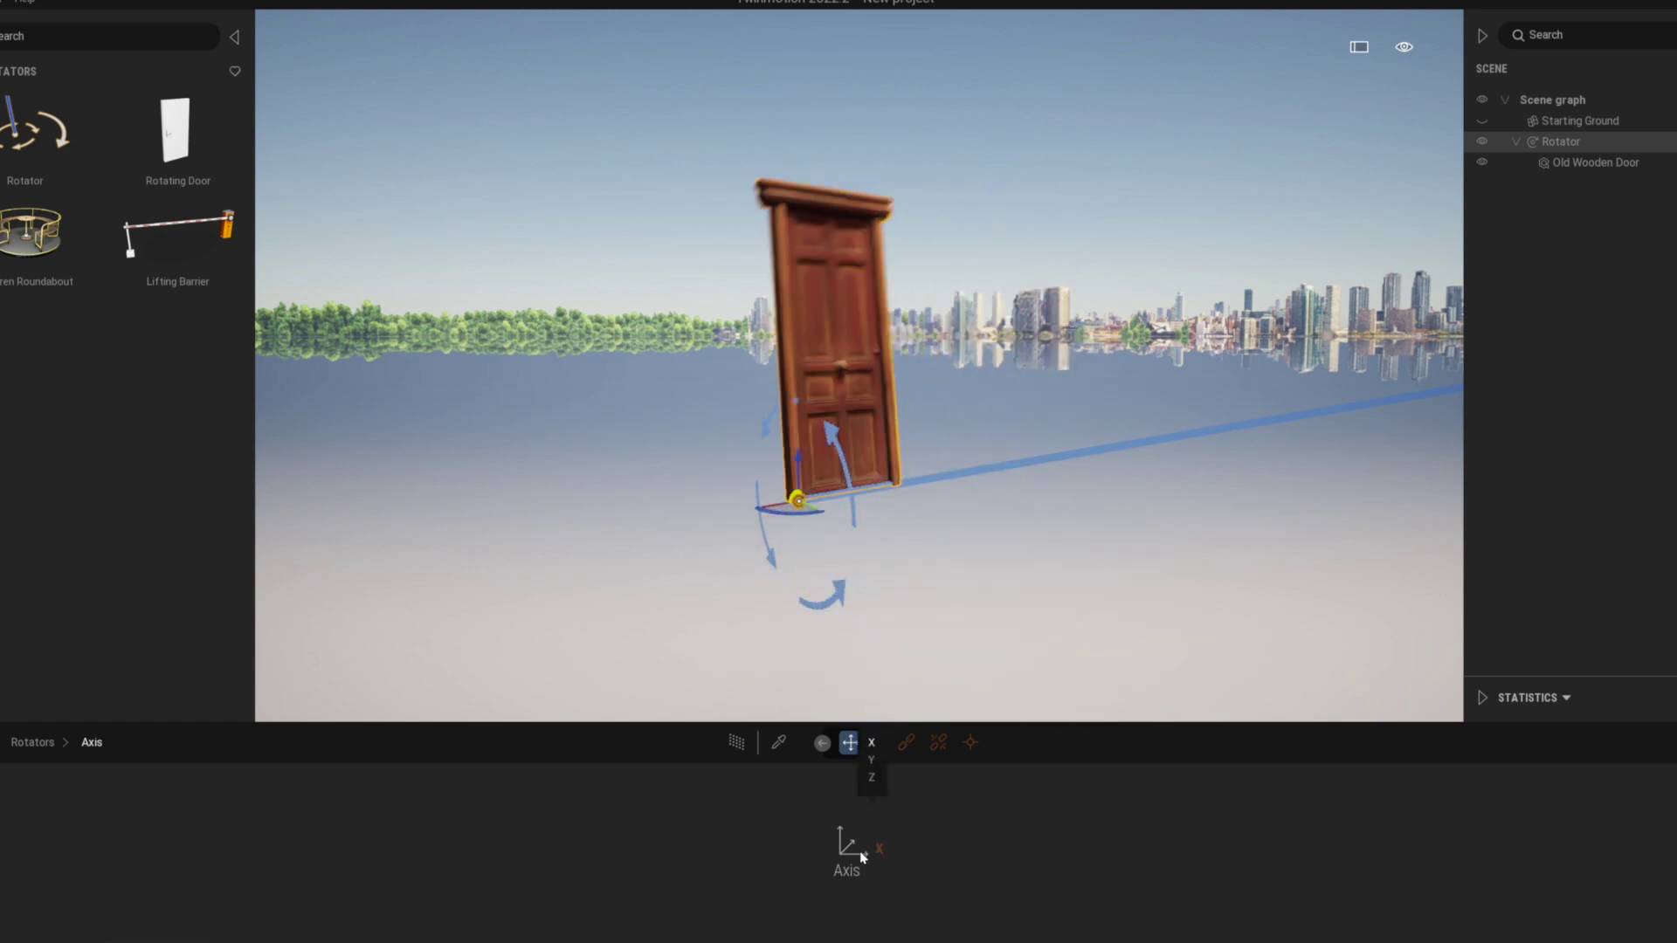
click(871, 762)
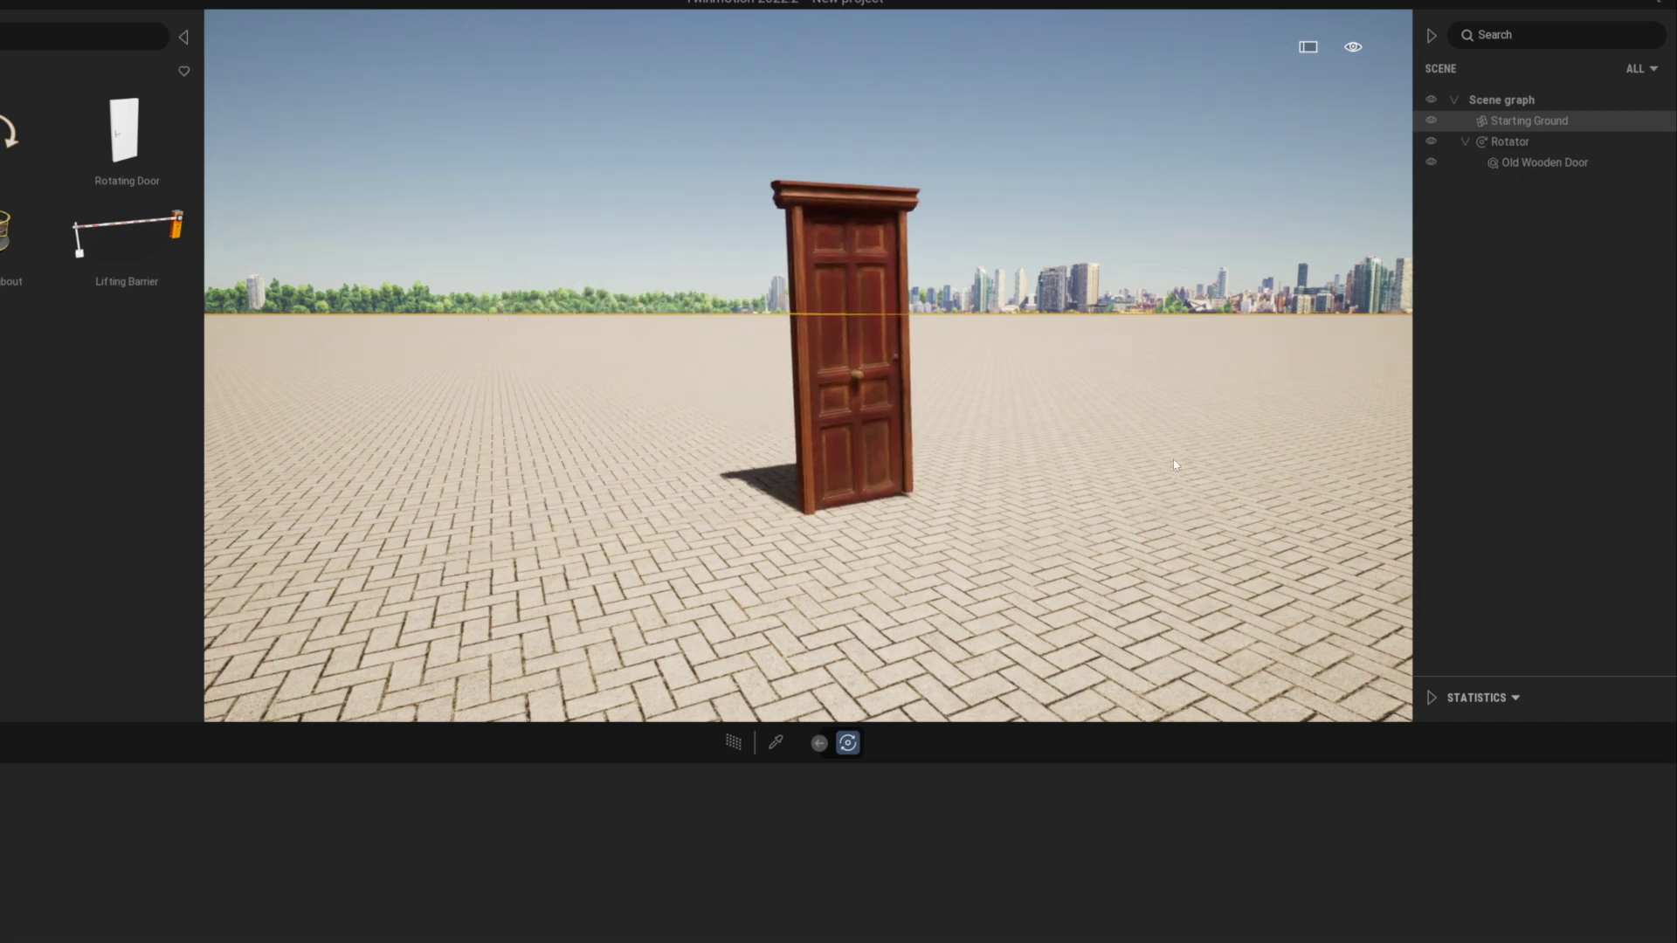
click(1509, 142)
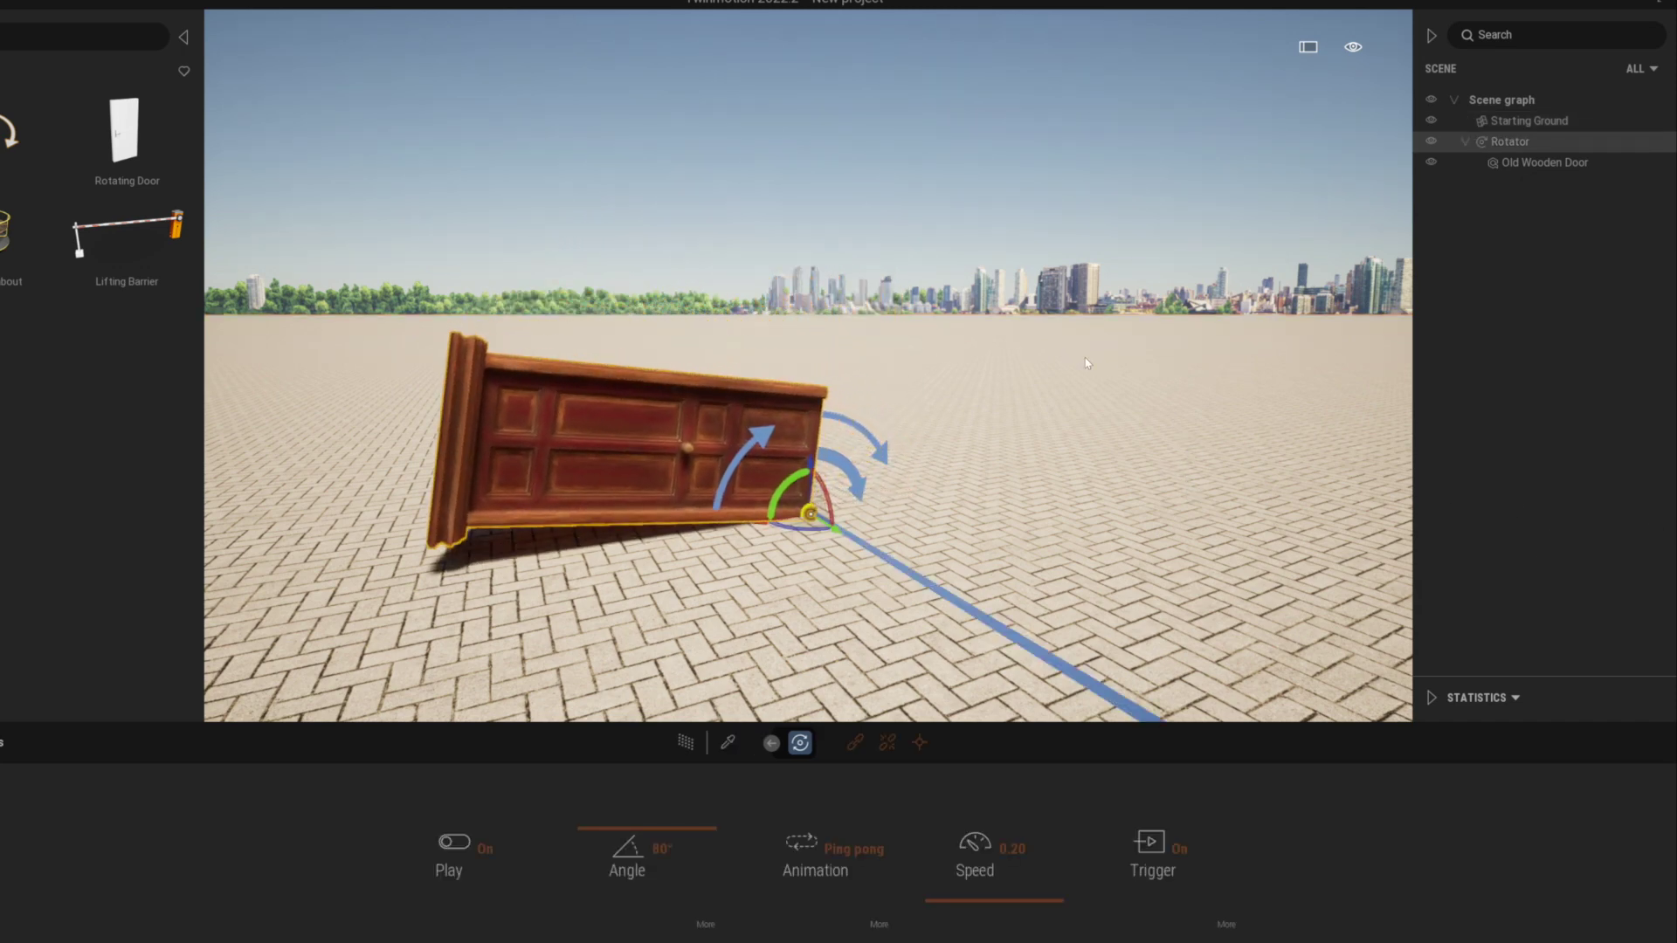
right_drag(956, 497, 1022, 515)
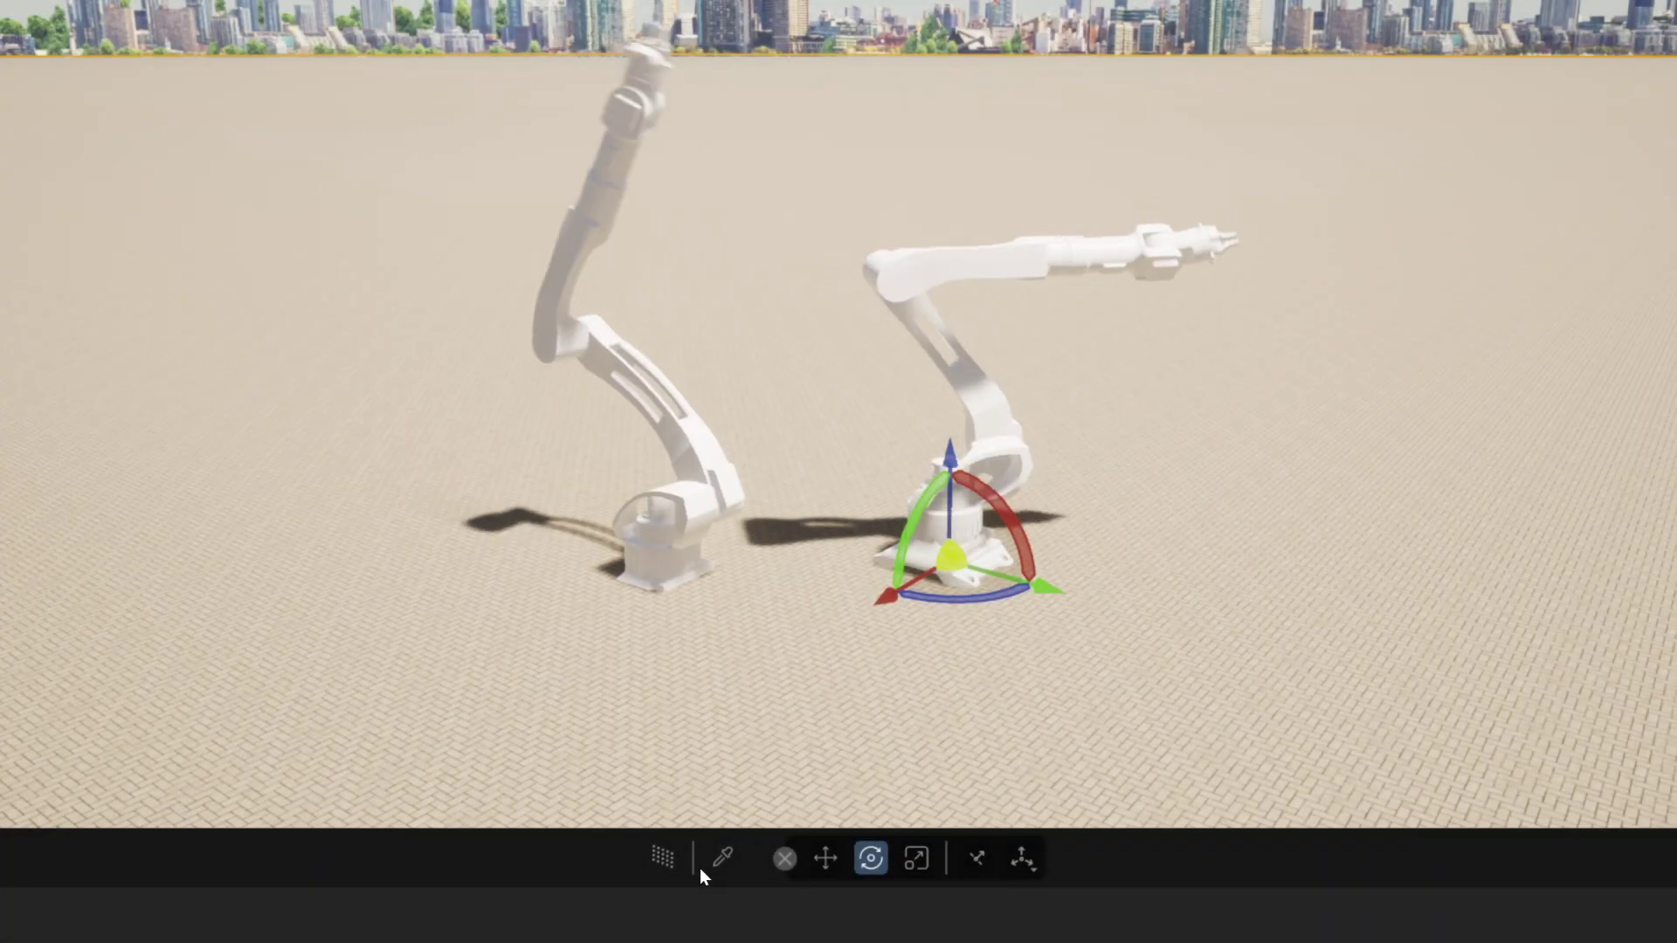
click(722, 858)
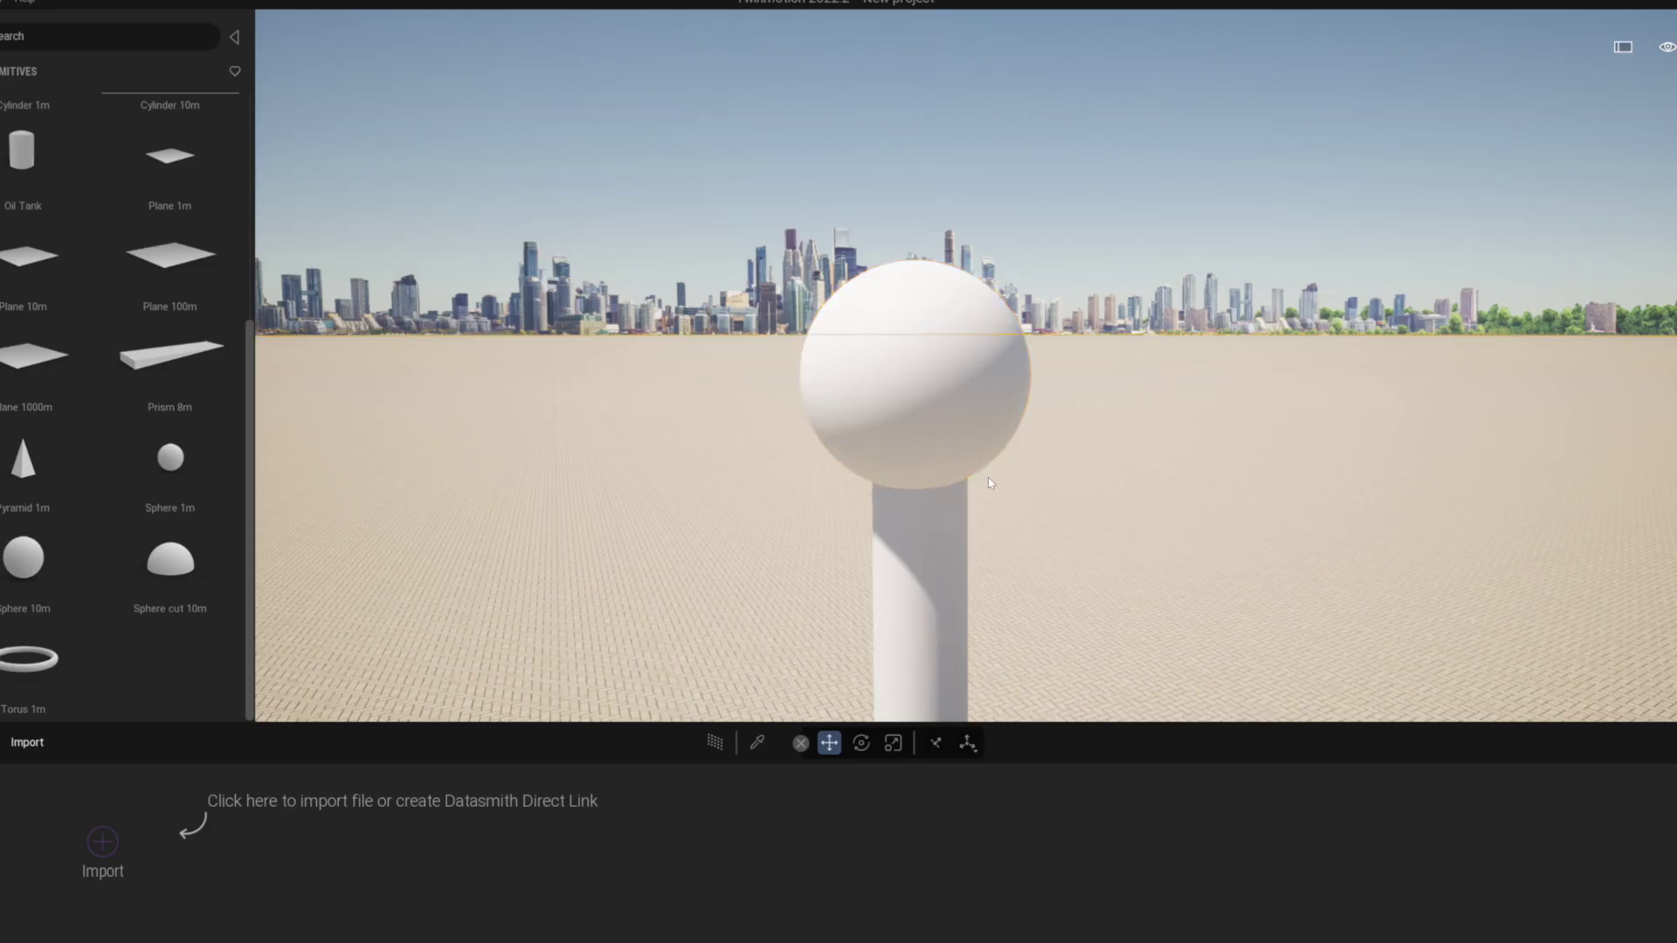
click(930, 602)
scroll(930, 600, down, 3)
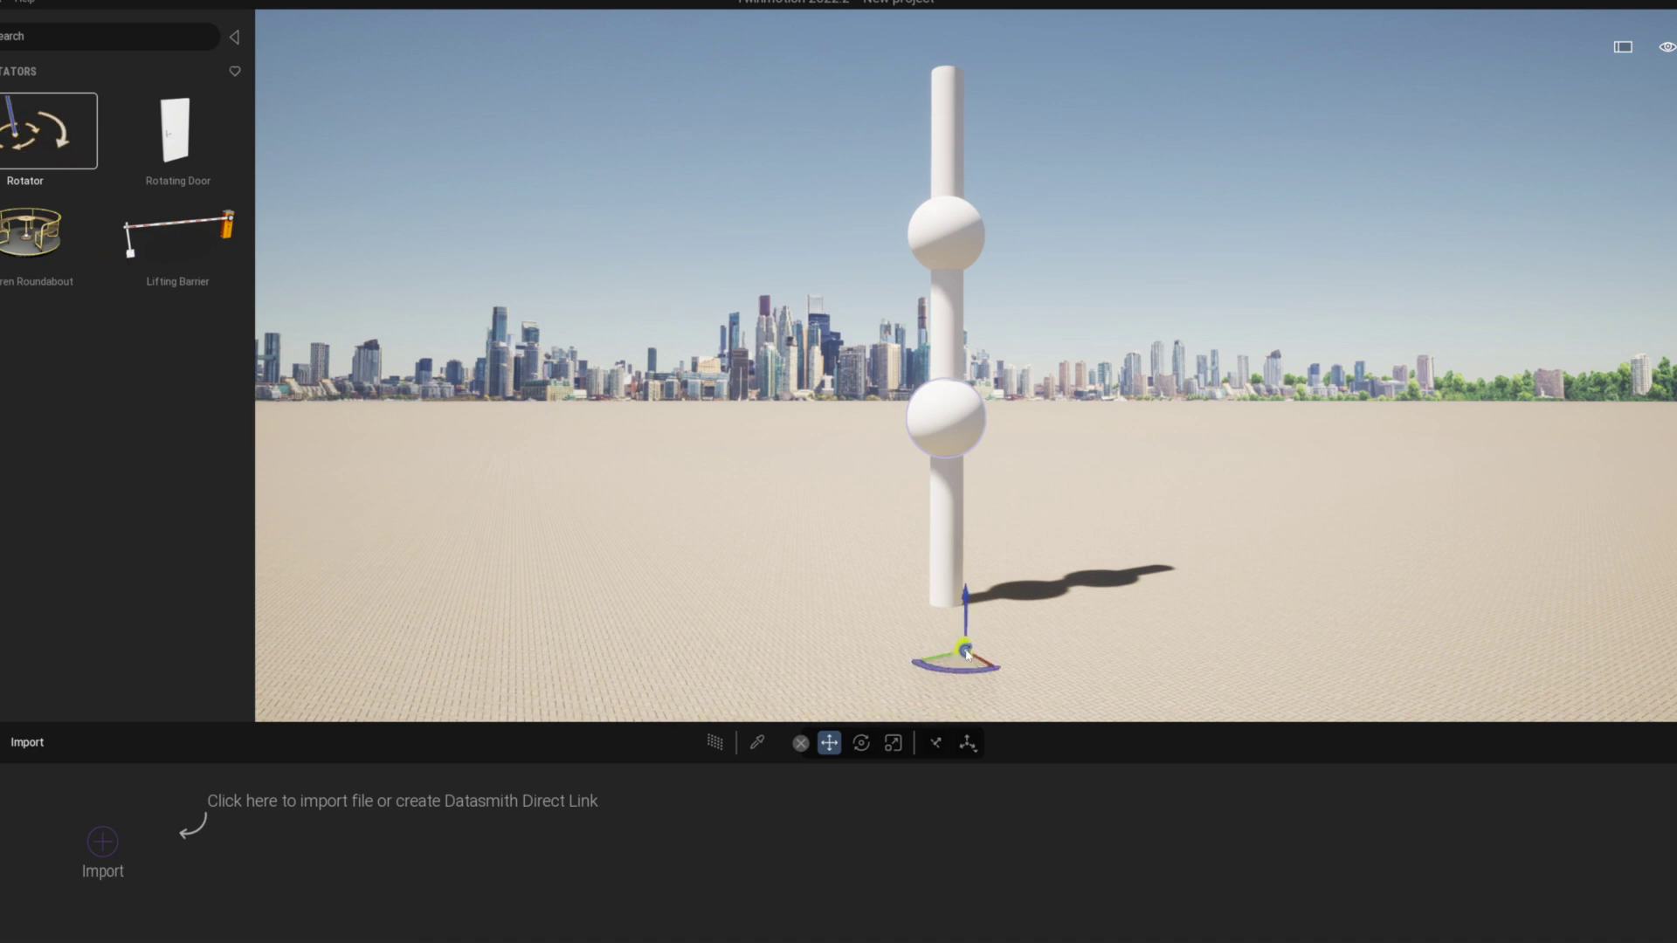
Place a Rotator at the lower sphere of the cylinder arm and align its pivot with the sphere's centre
click(912, 644)
click(799, 408)
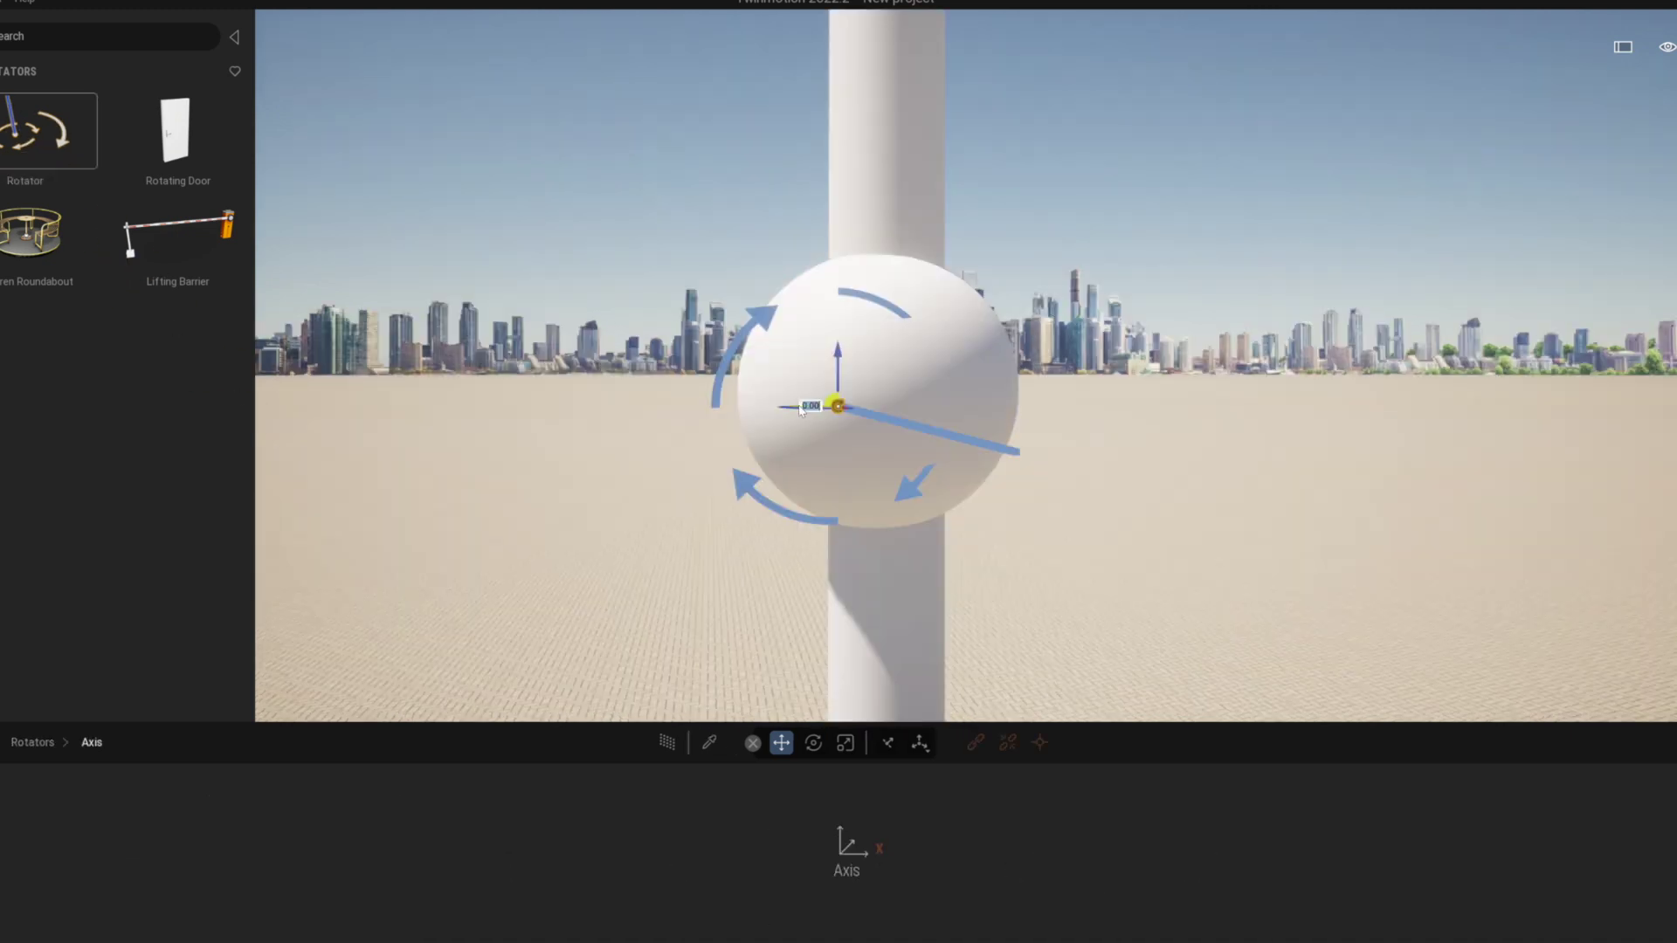
drag(830, 410, 862, 411)
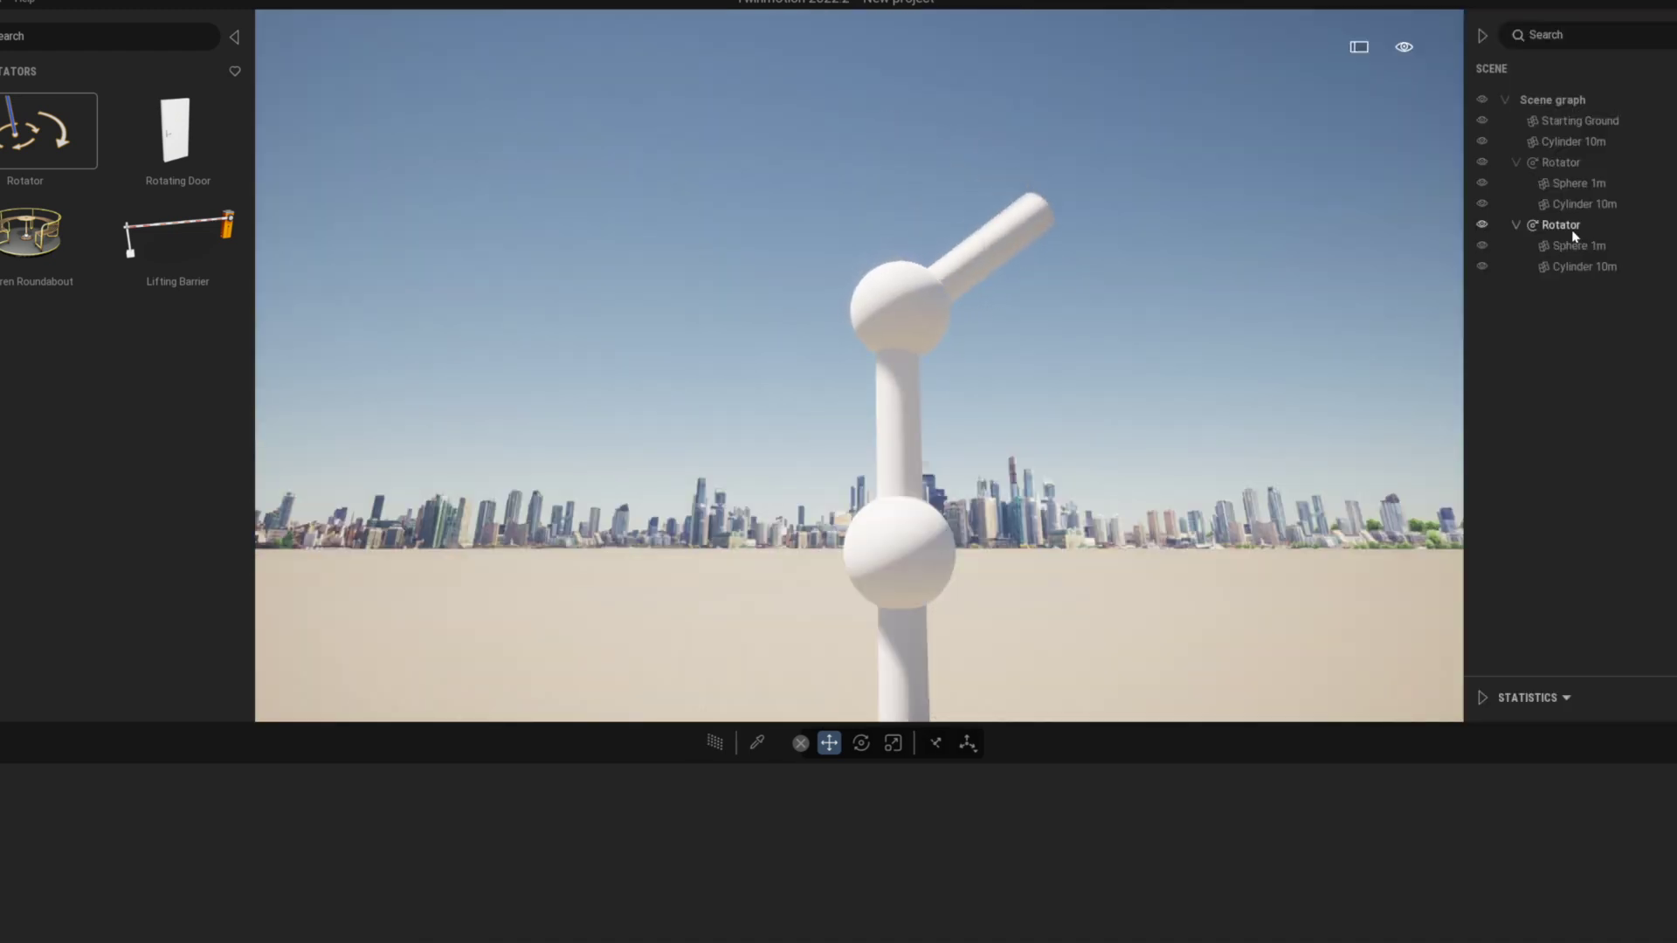
Rename the lower joint's rotator as Rotator 1 and the upper joint's rotator as Rotator 2
click(1570, 229)
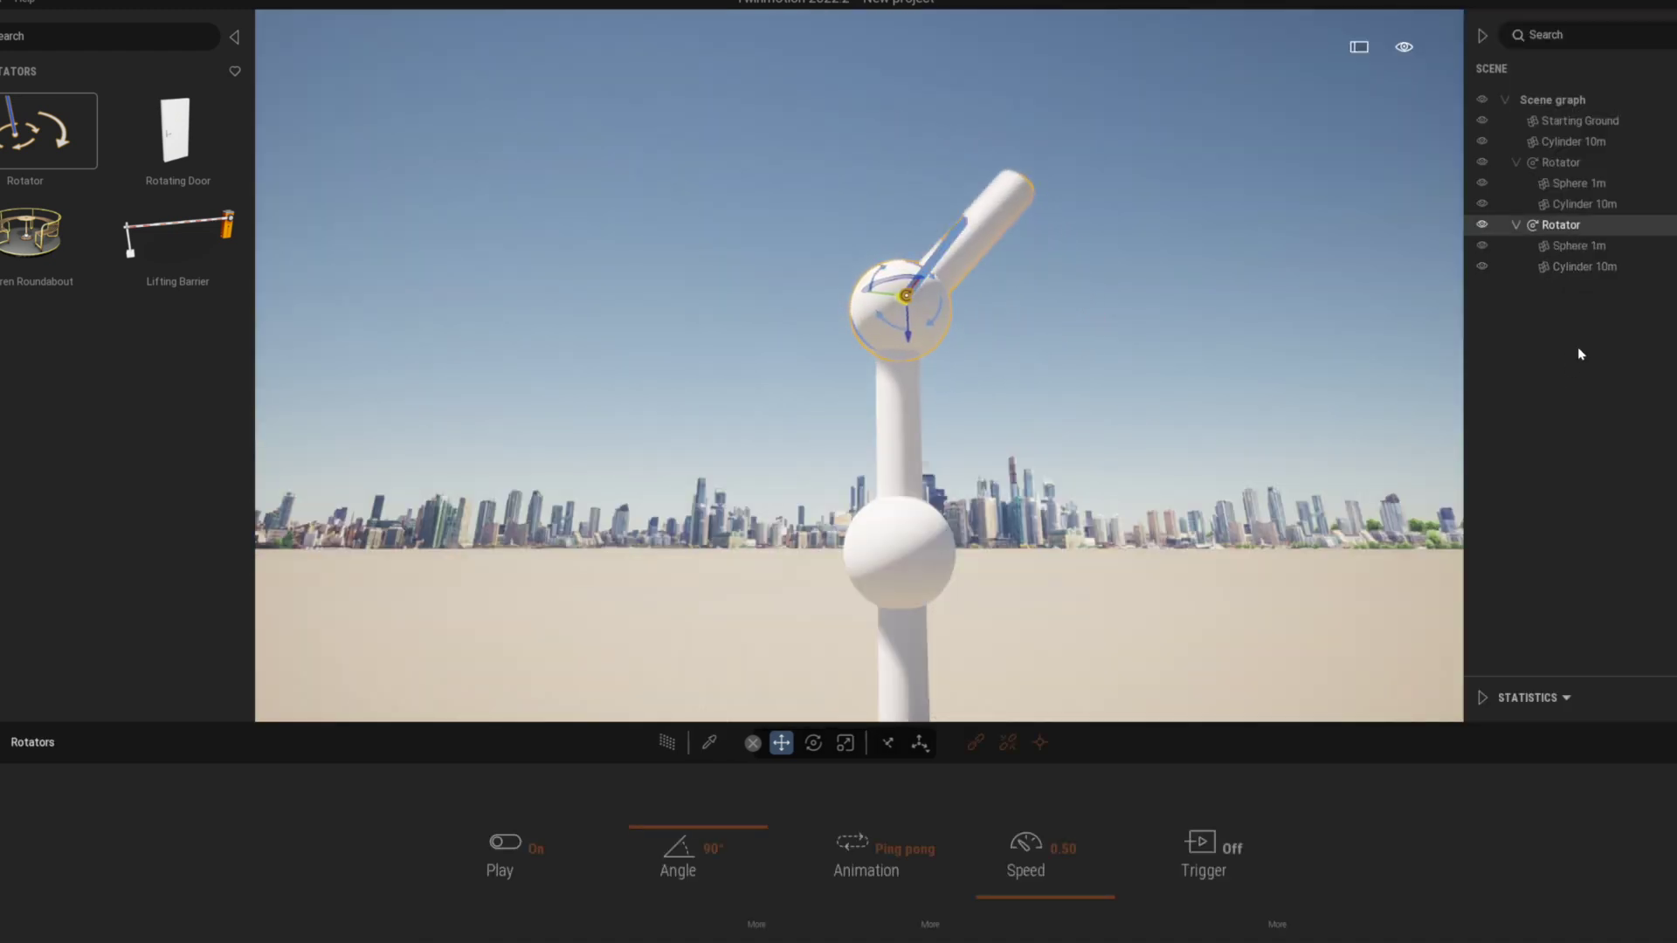
click(1571, 164)
right_click(1605, 166)
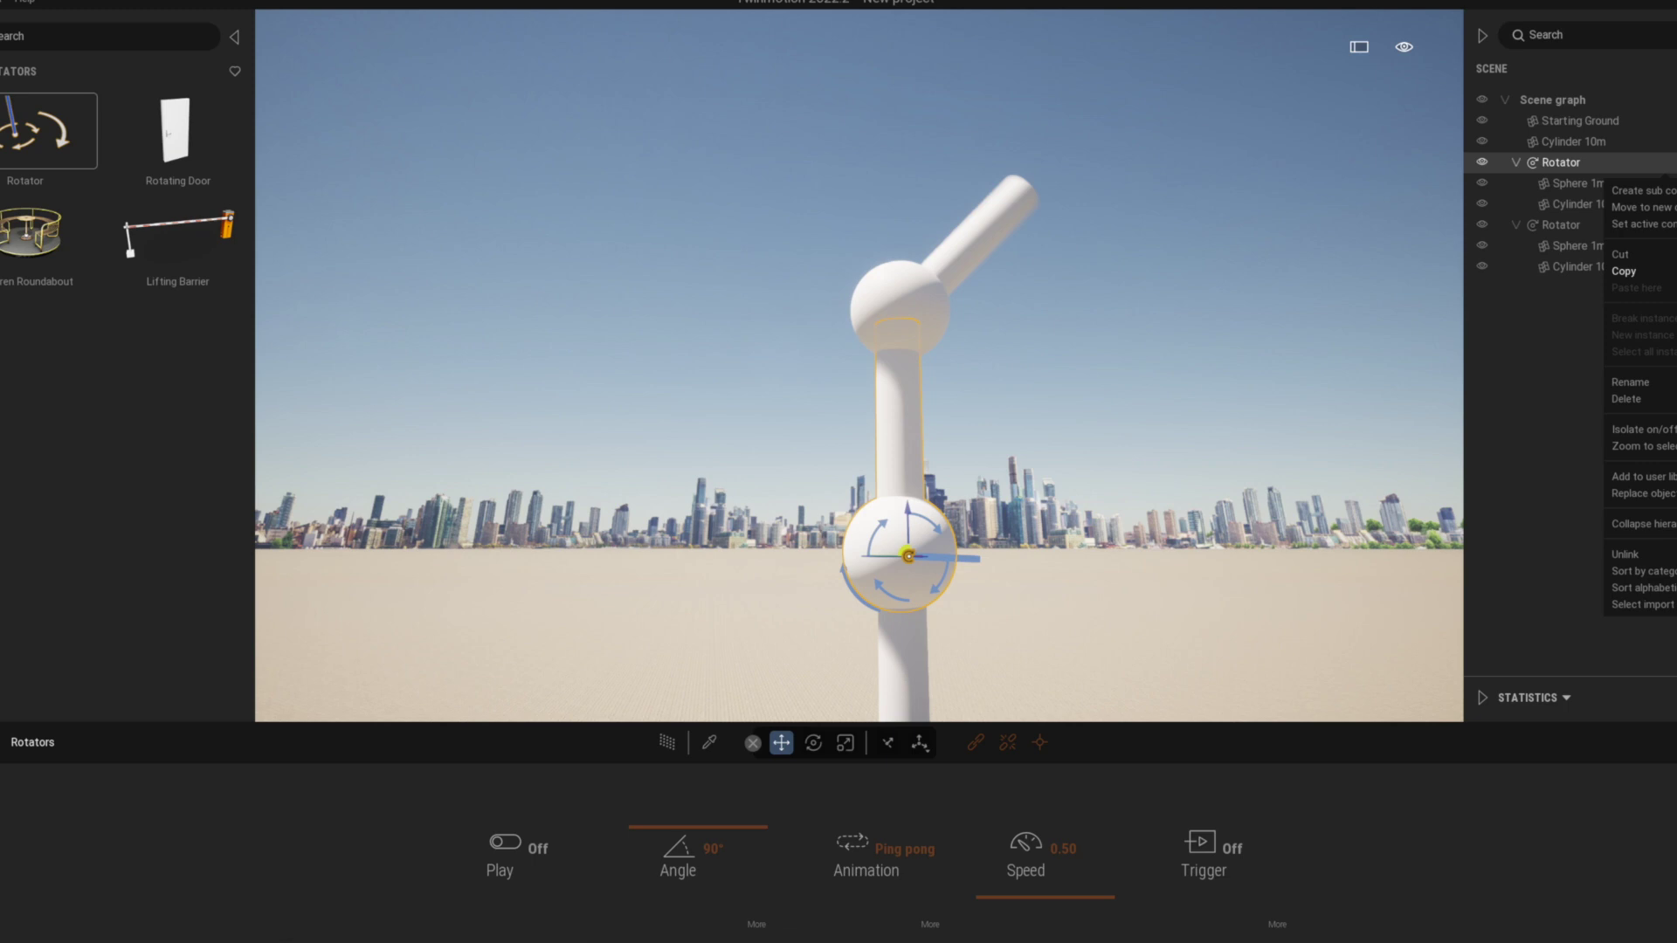
click(1670, 387)
text(Rotator 1)
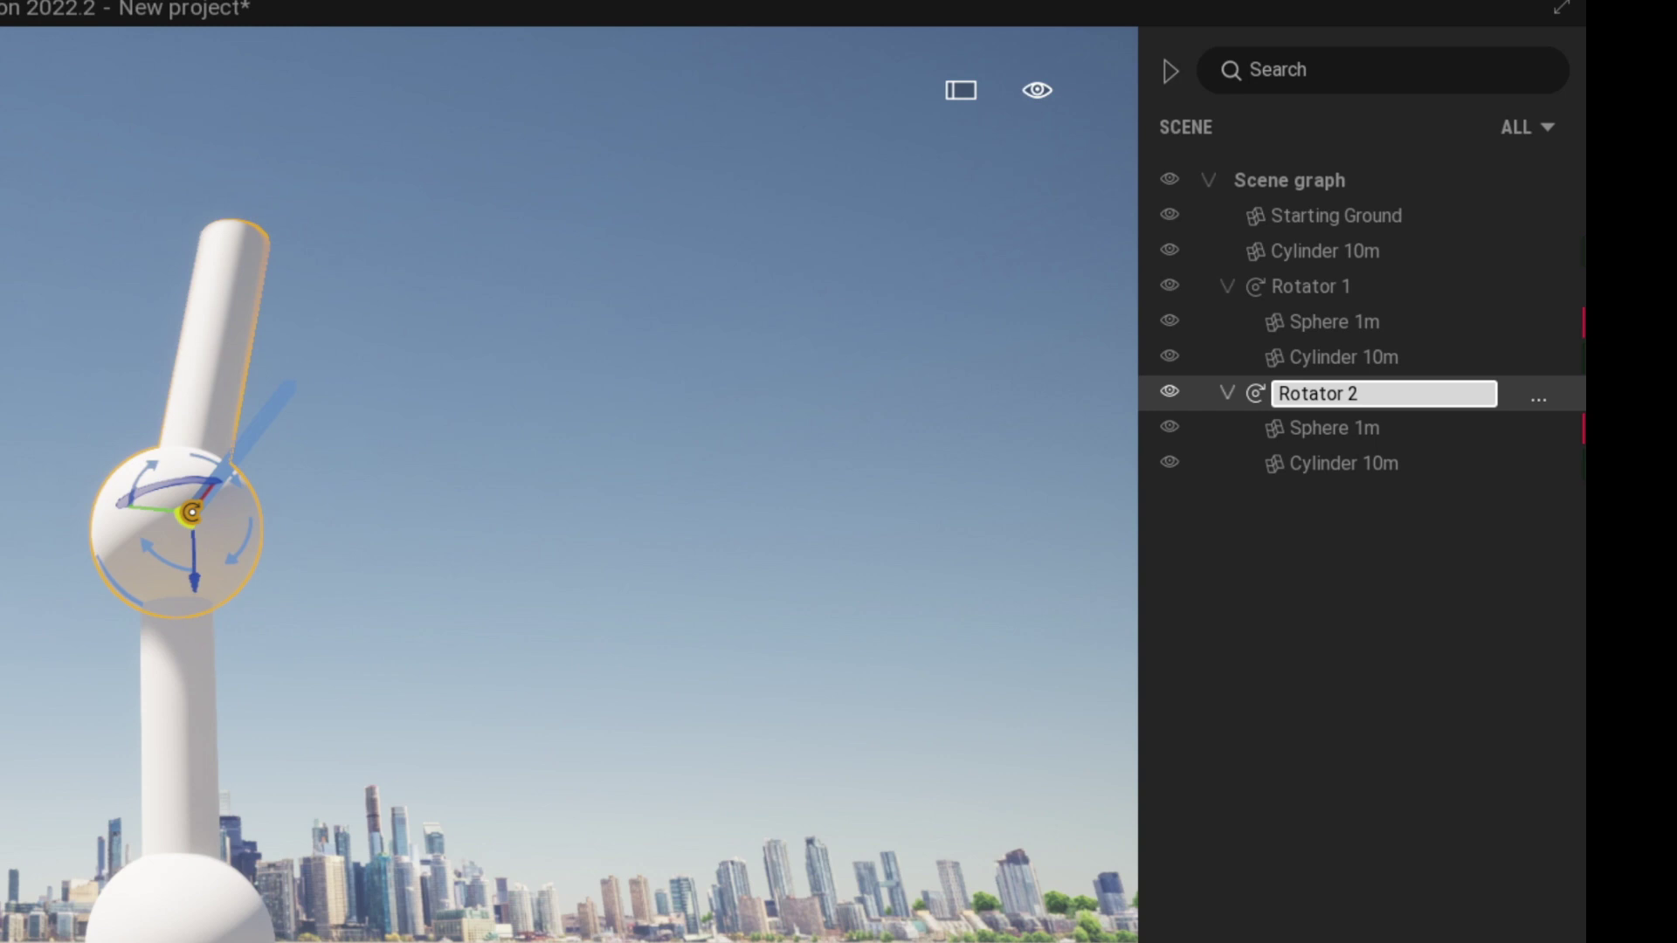
key(Return)
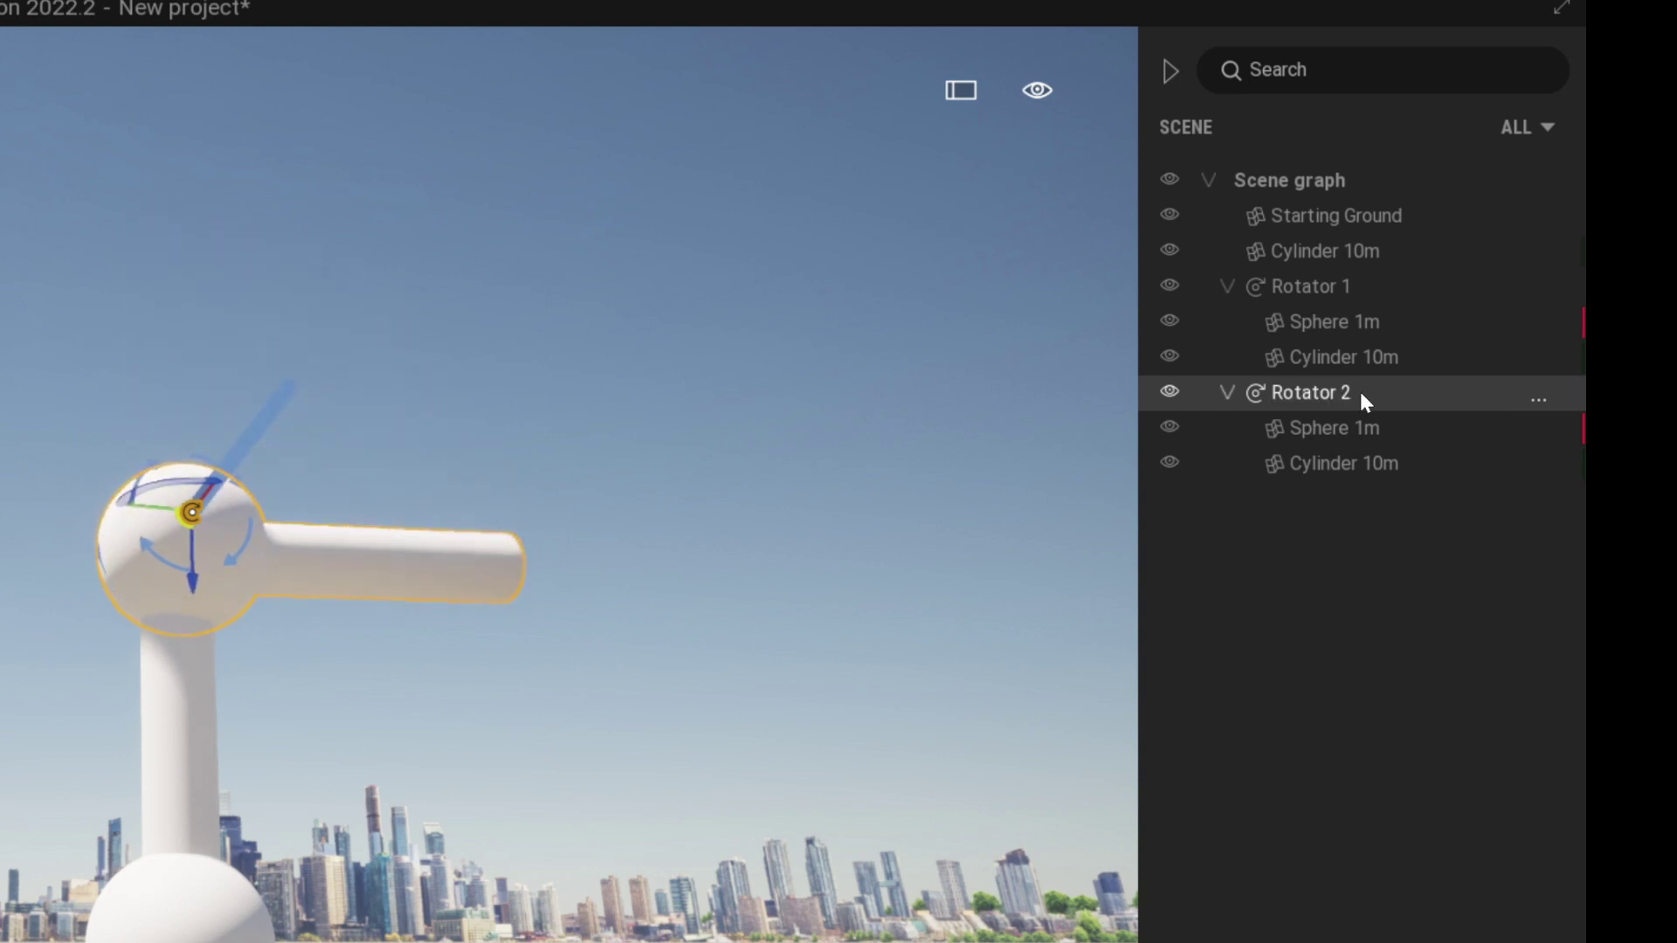
Cut Rotator 2 with its sphere and cylinder and paste it inside Rotator 1 in the scene graph
click(1538, 401)
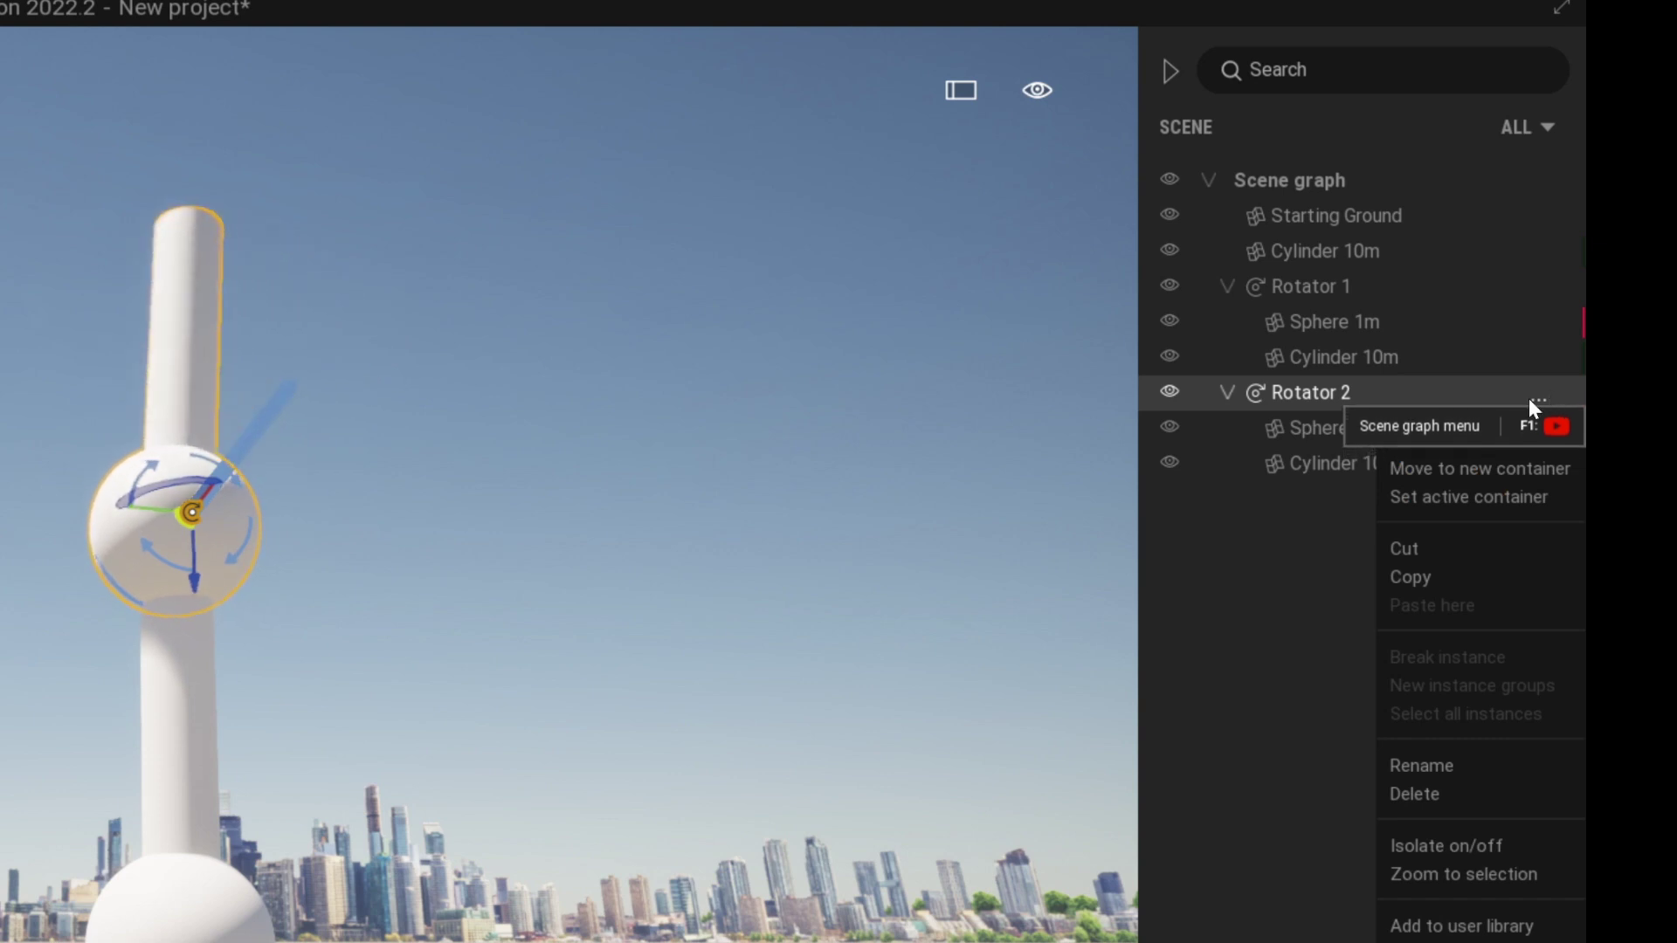
click(1432, 545)
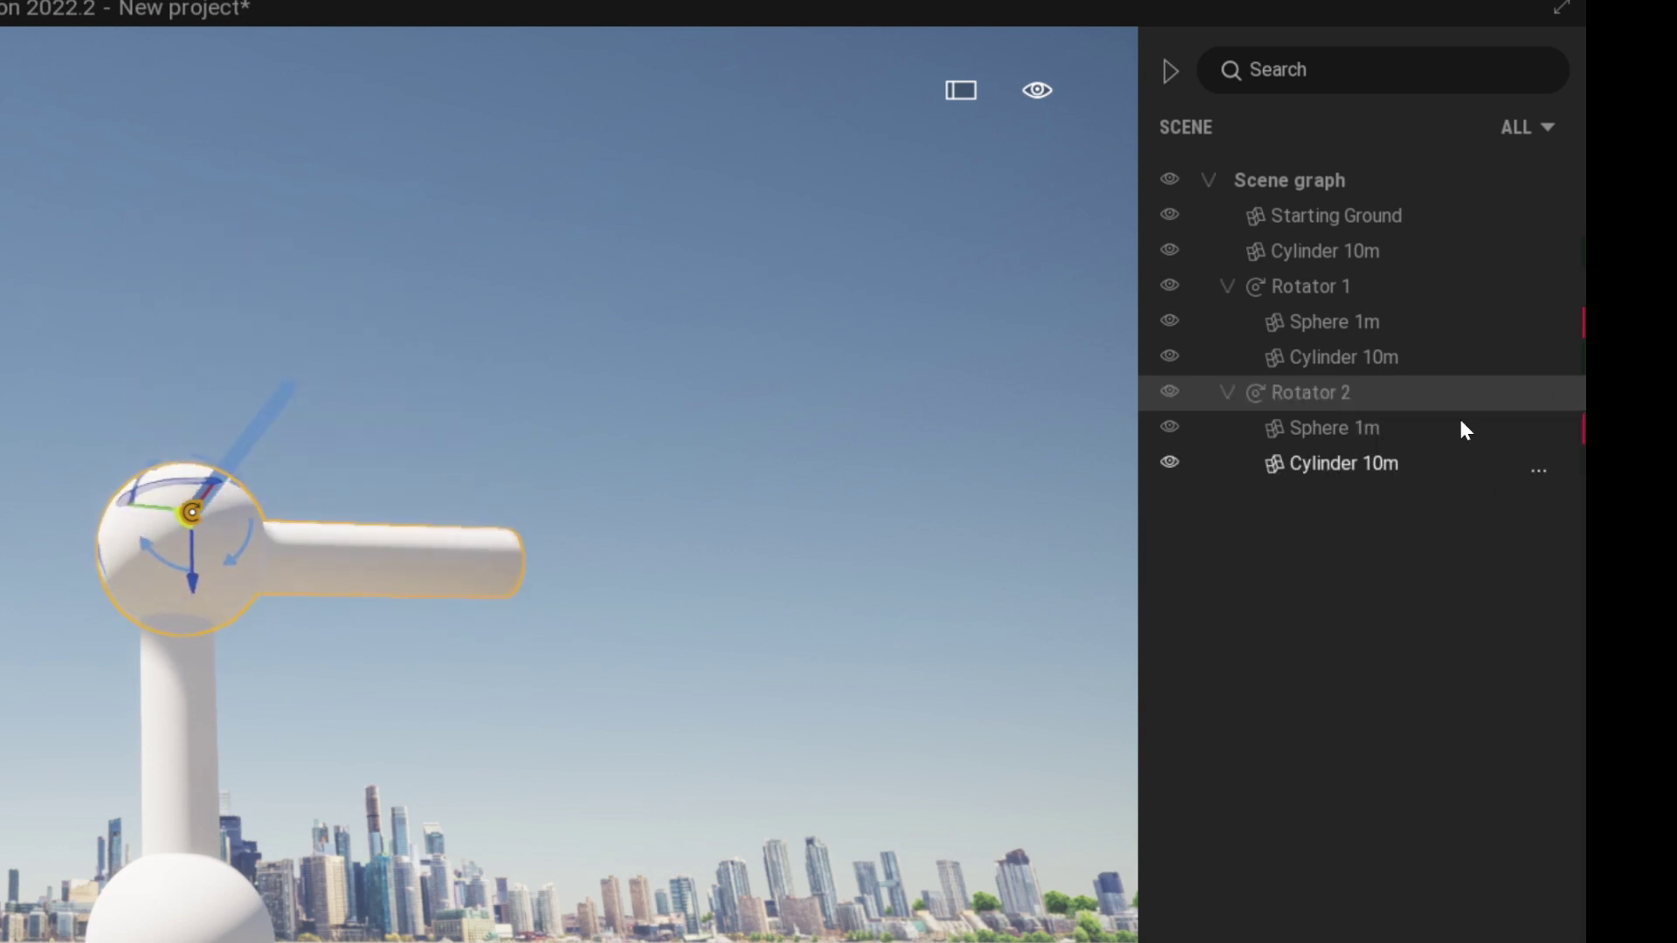
click(1334, 286)
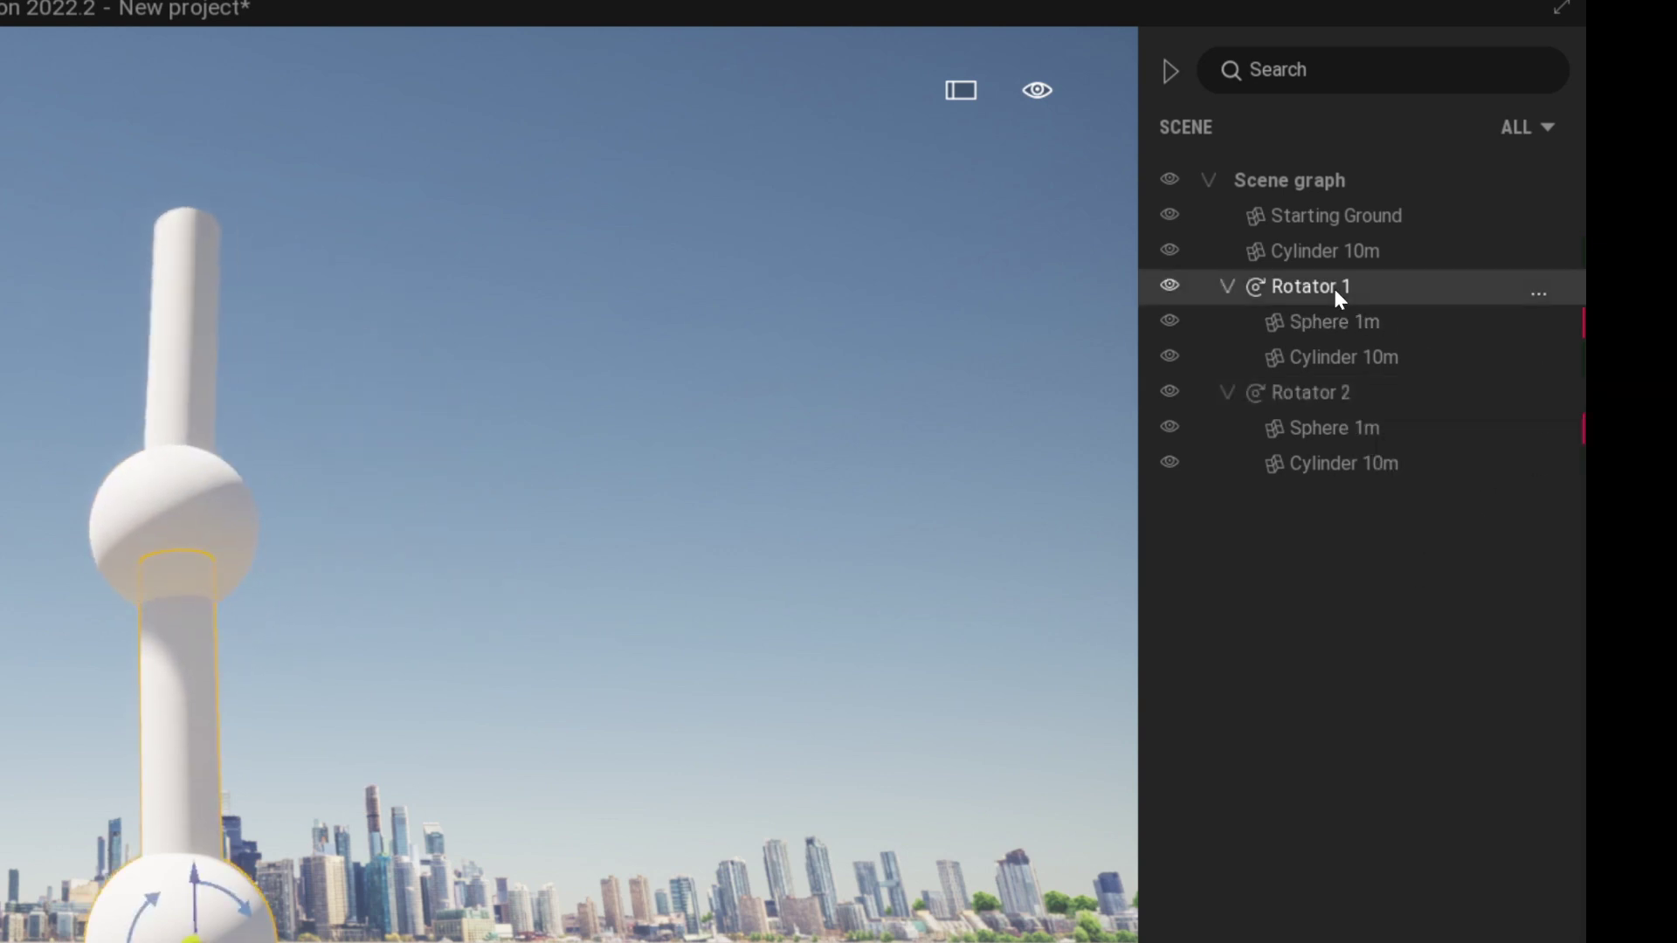
click(1540, 295)
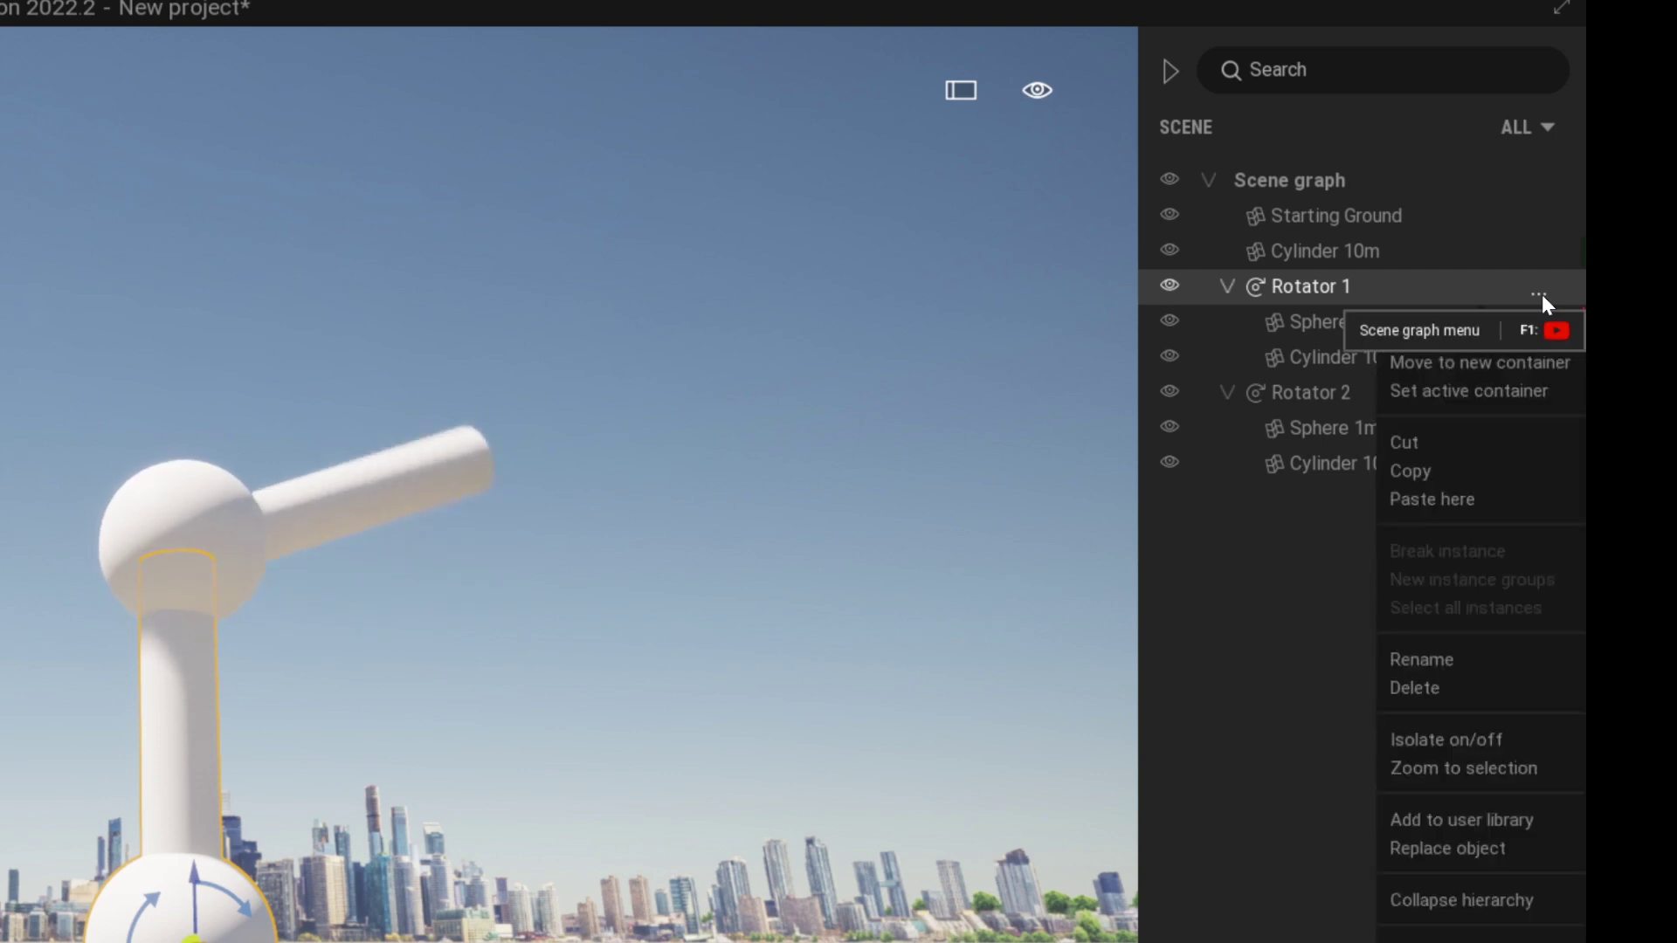
click(1512, 496)
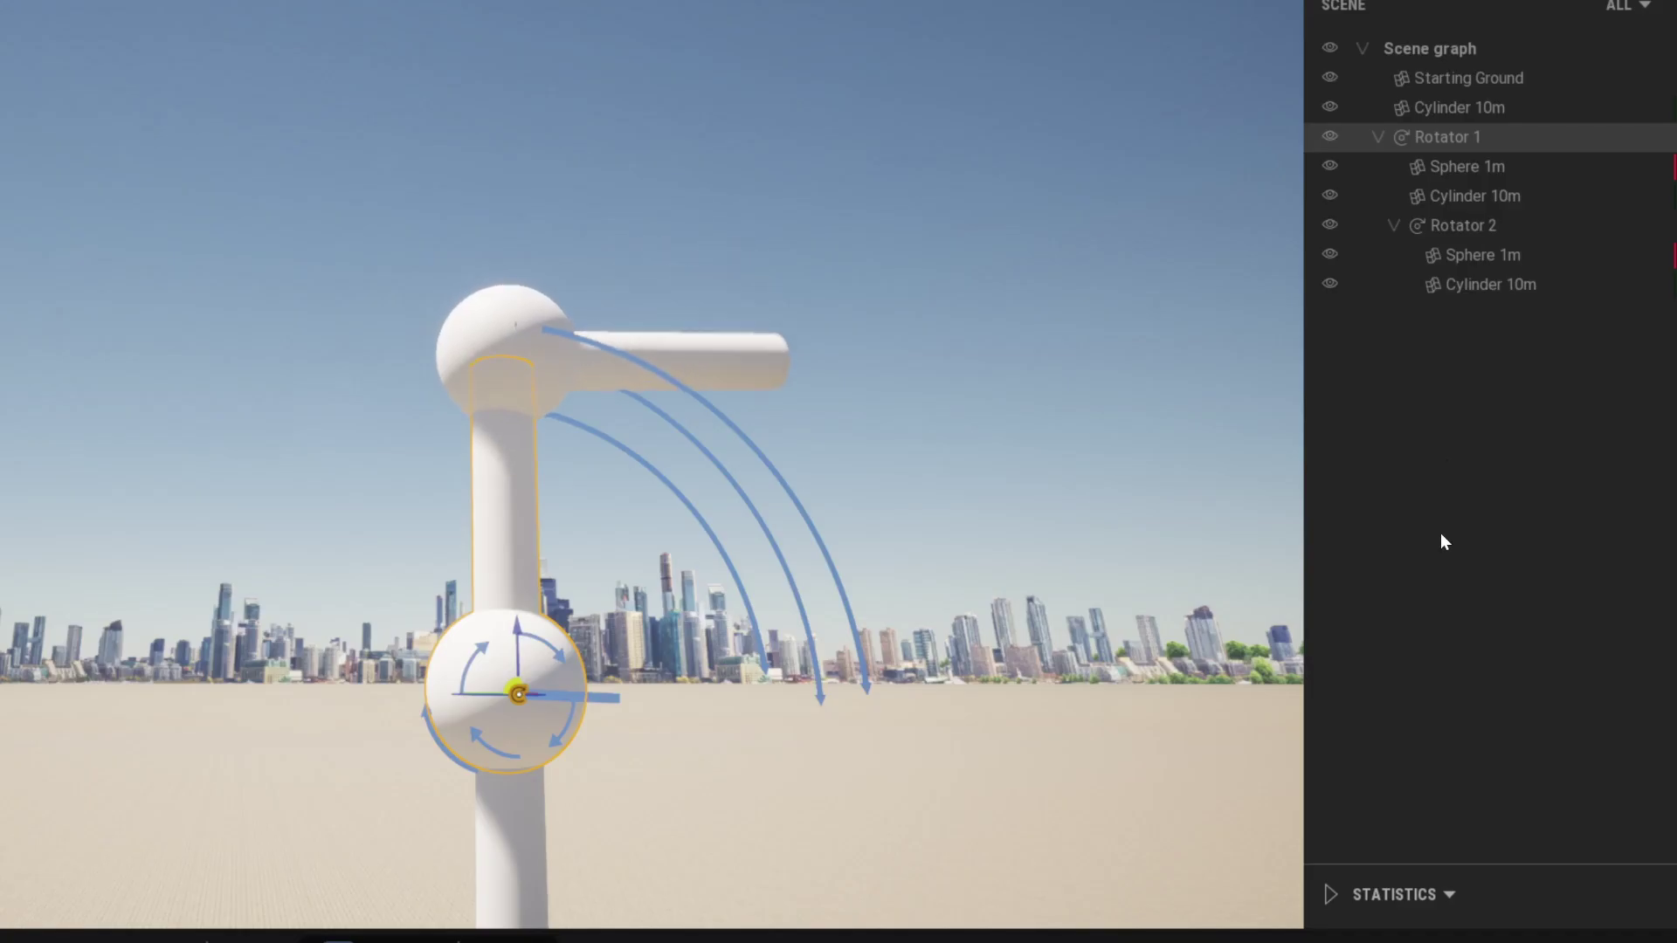
Select Rotator 1 and examine how the nested arm segments move together around both joints
click(1364, 321)
click(1483, 145)
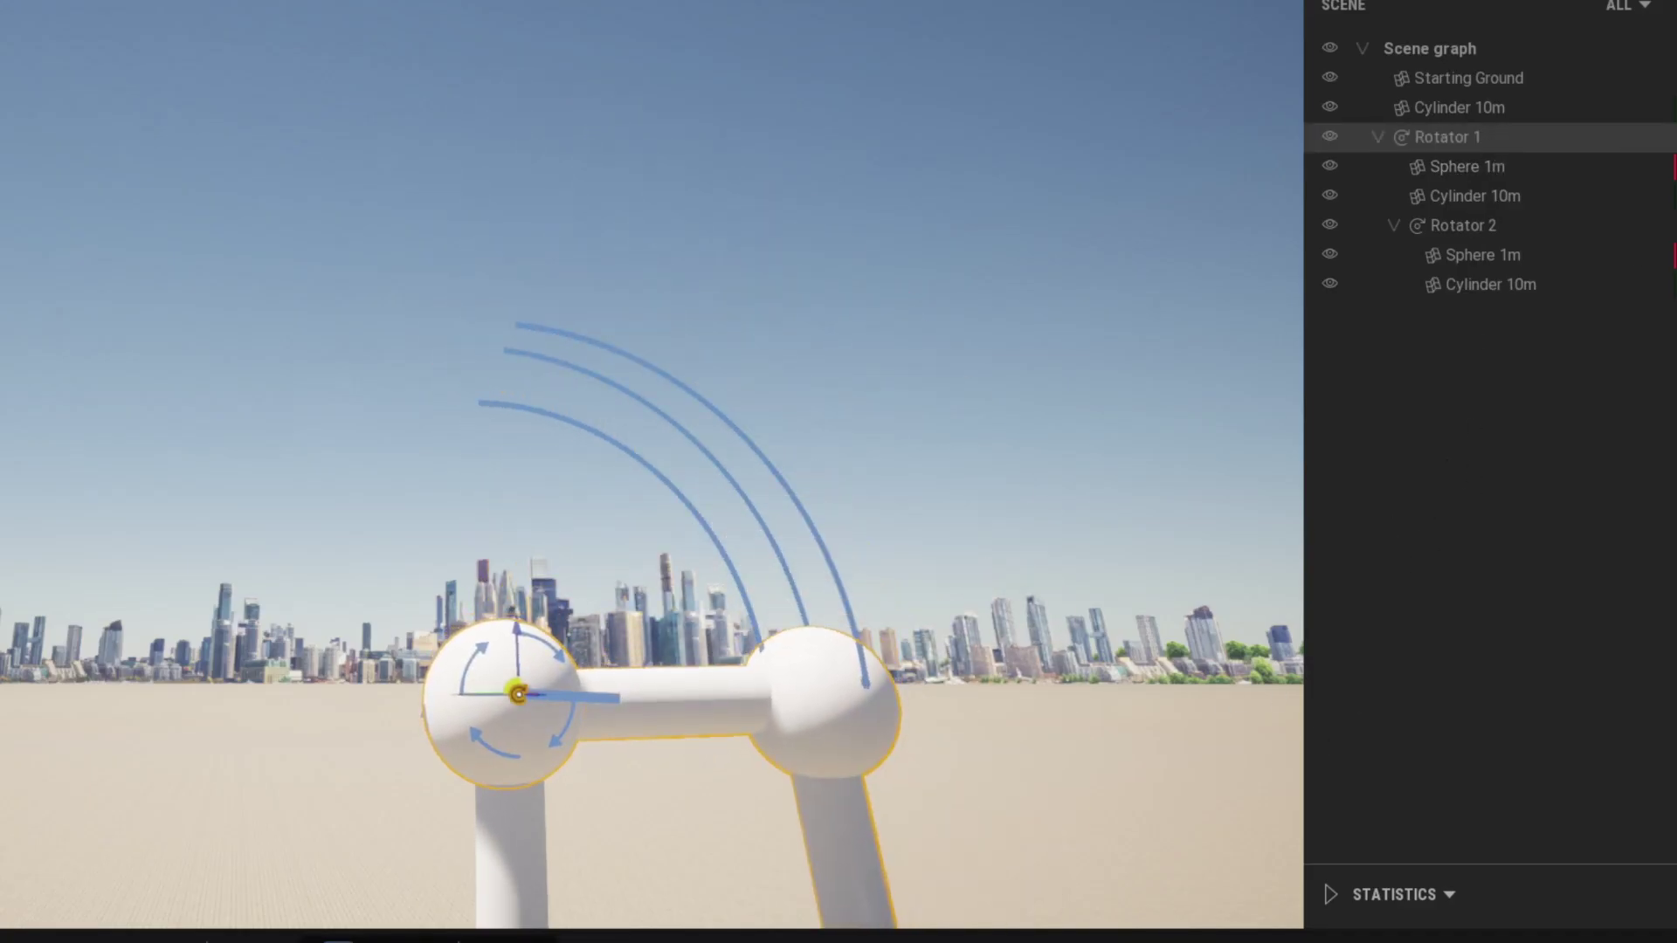
right_drag(170, 537, 282, 775)
right_drag(239, 253, 234, 228)
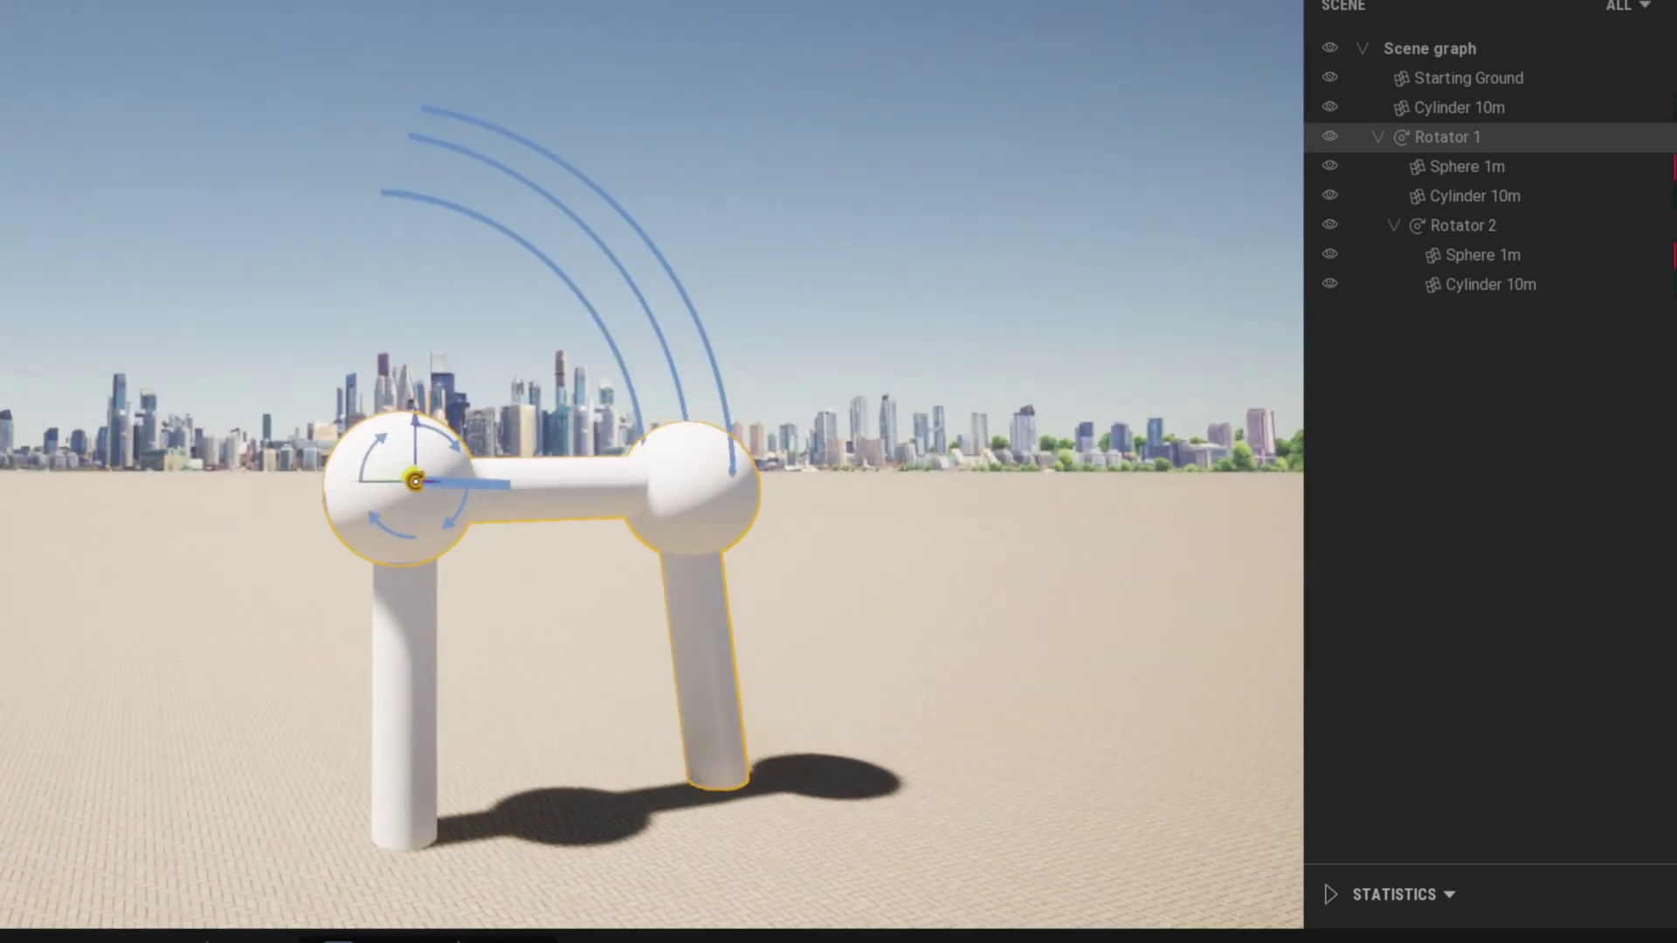
Lower the imported ROBOARM model onto the ground
scroll(234, 228, down, 3)
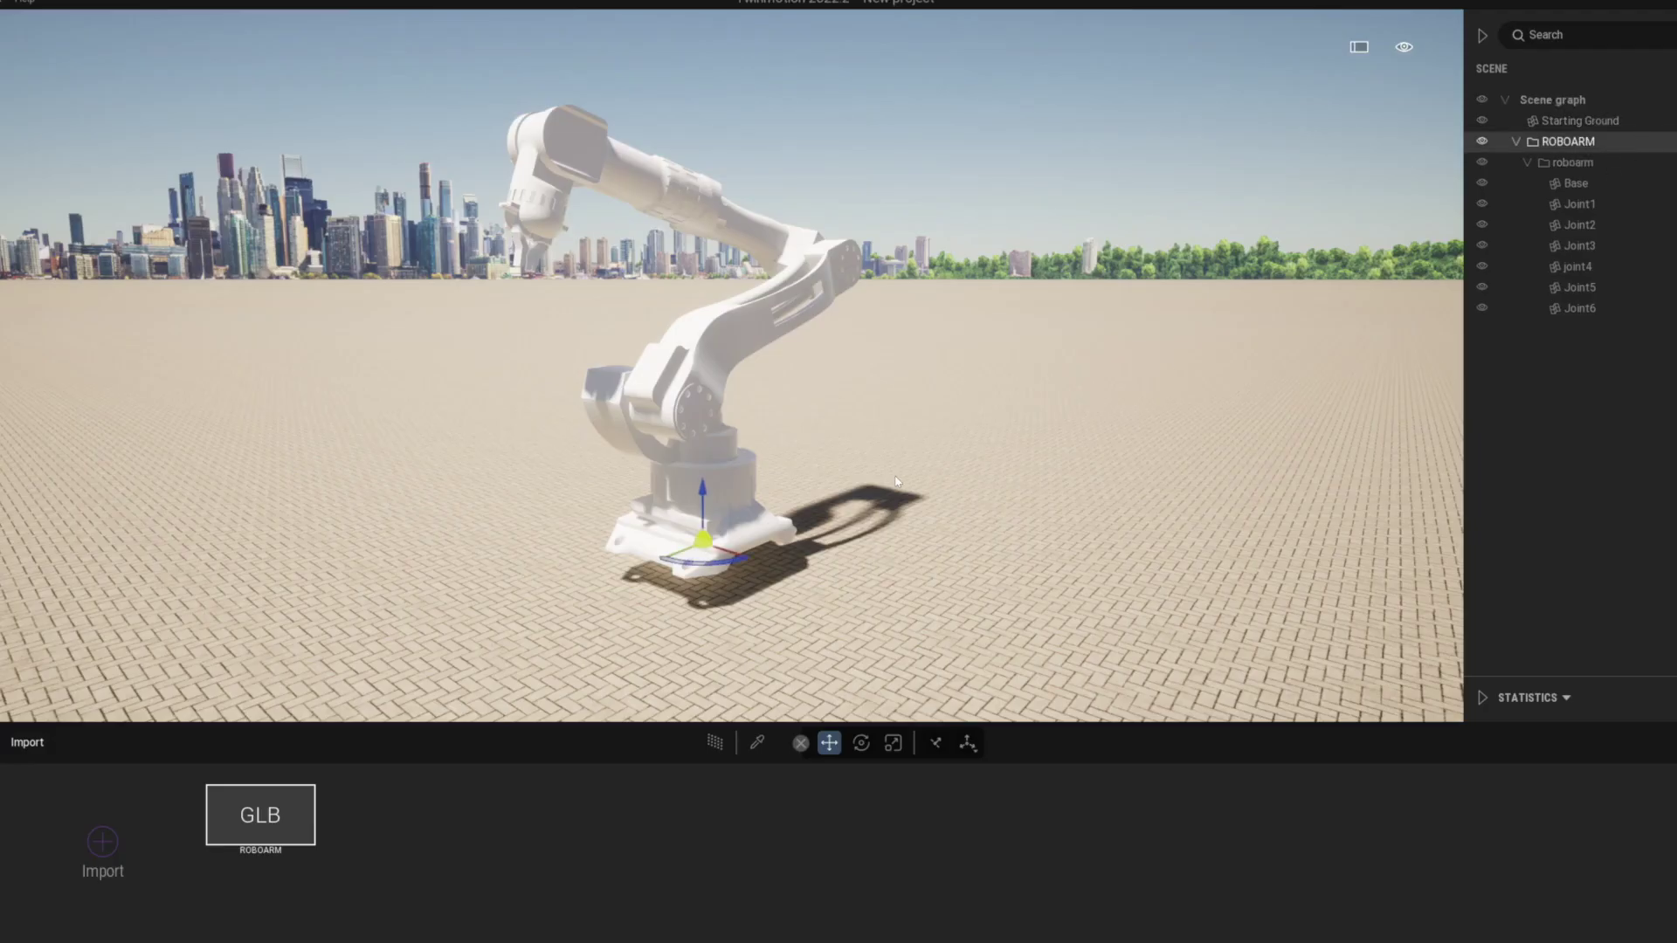
drag(700, 497, 714, 537)
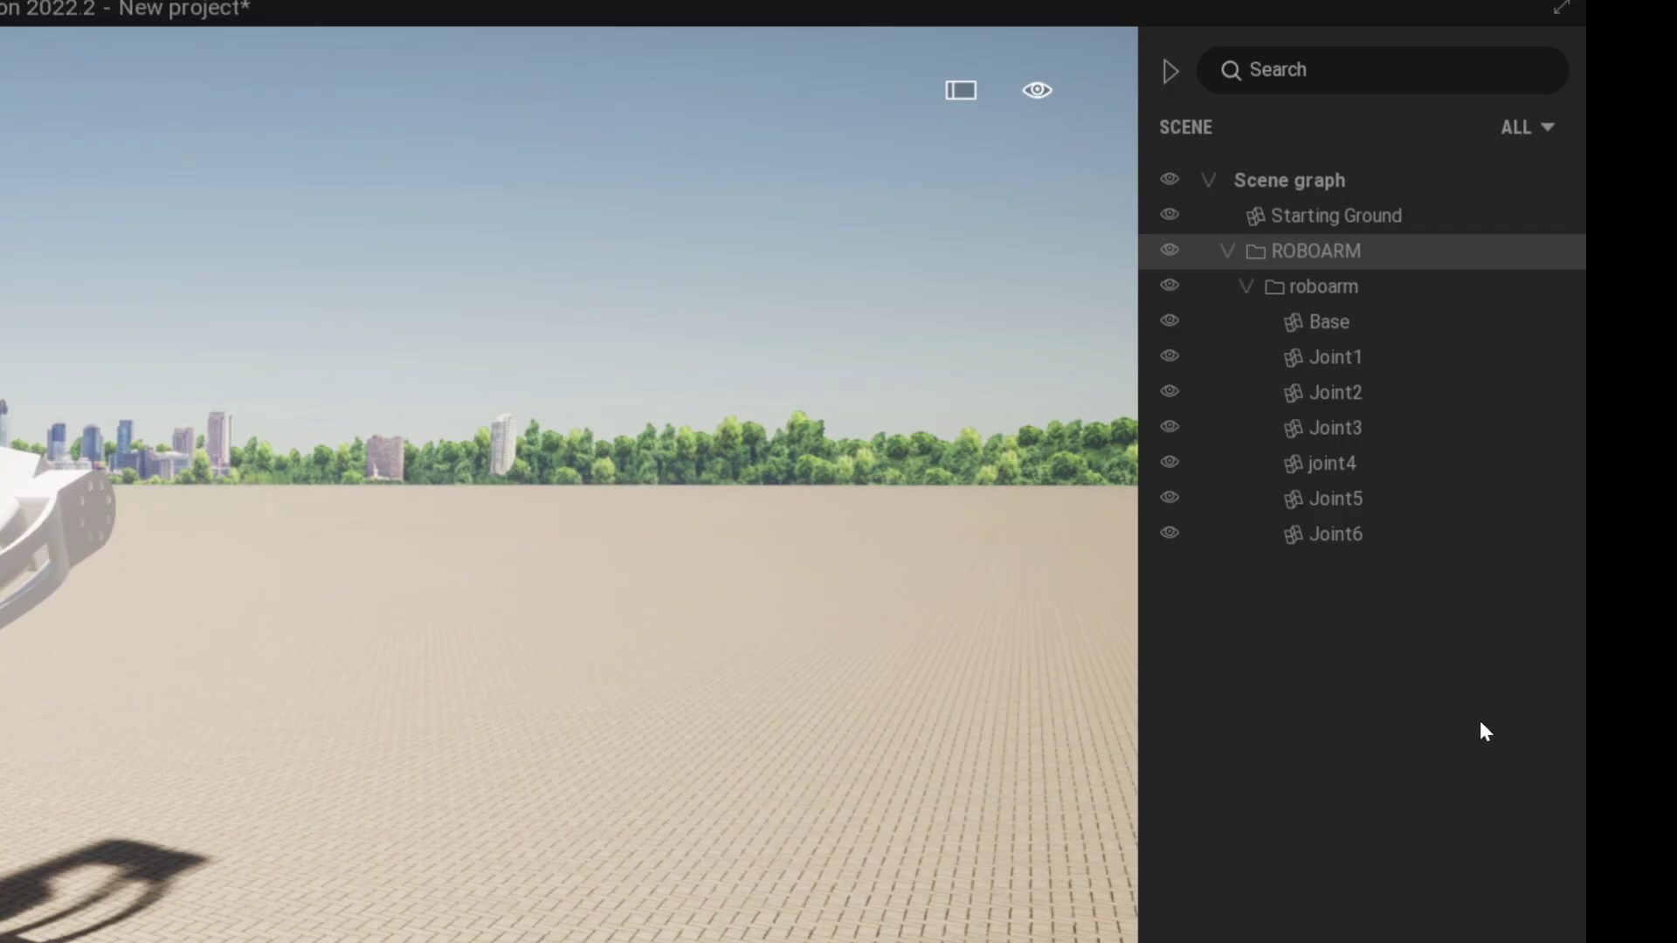
Examine the parts of the roboarm container by selecting Base and Joint1 through Joint6 one after another
click(1542, 164)
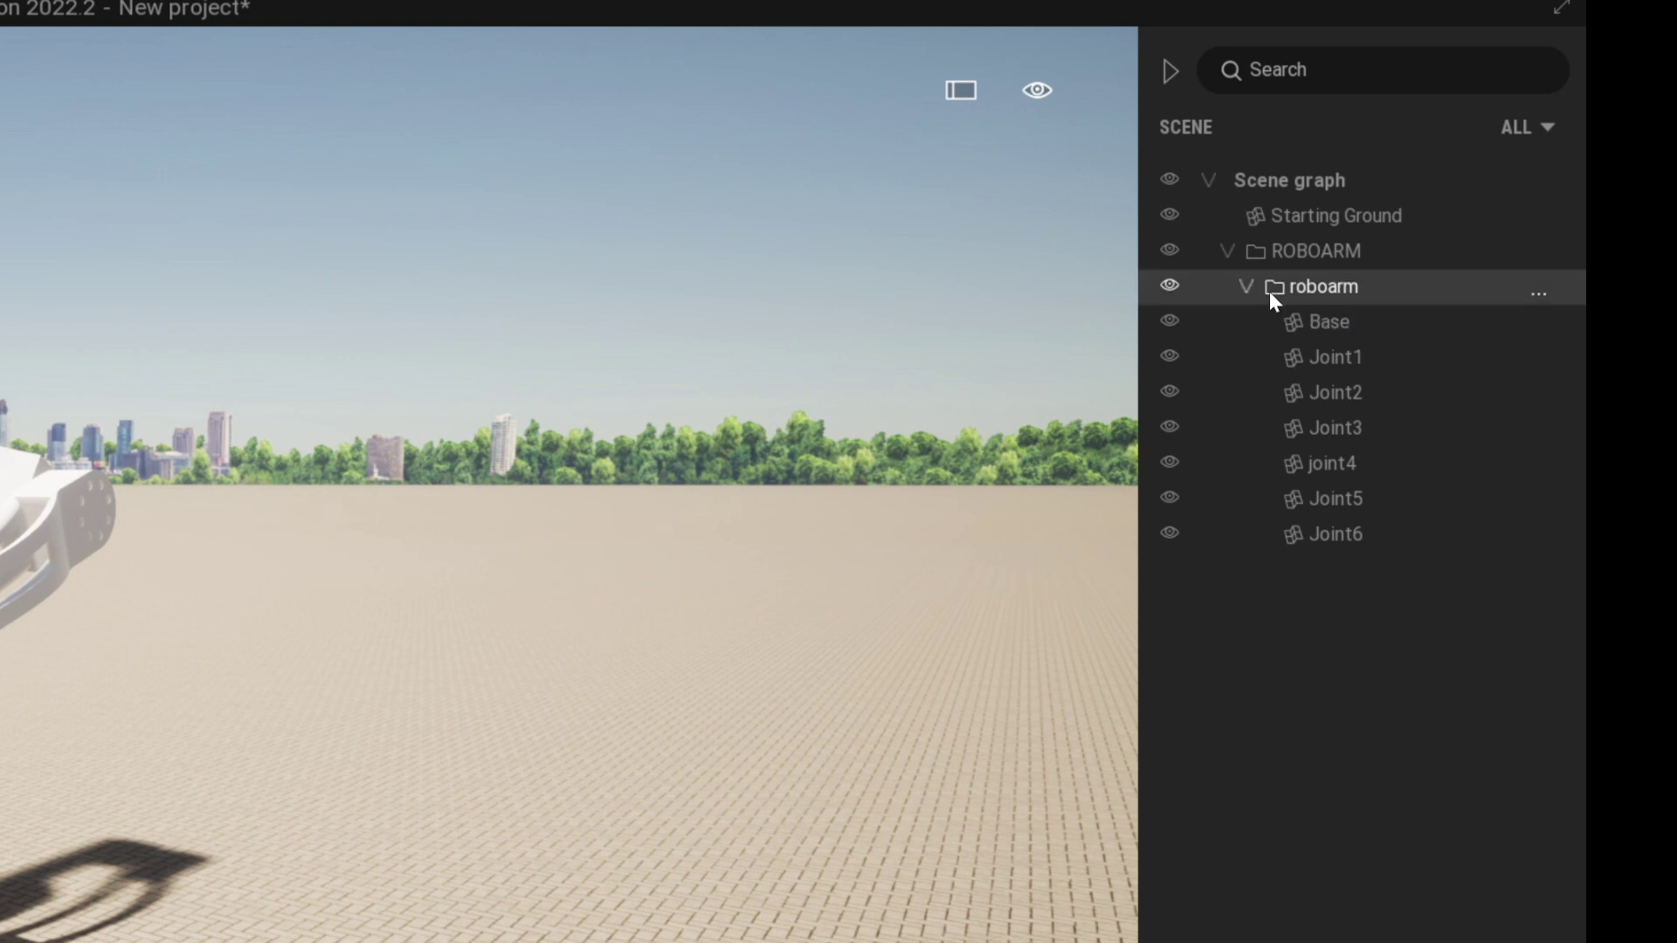
click(1245, 289)
click(1246, 291)
click(1344, 328)
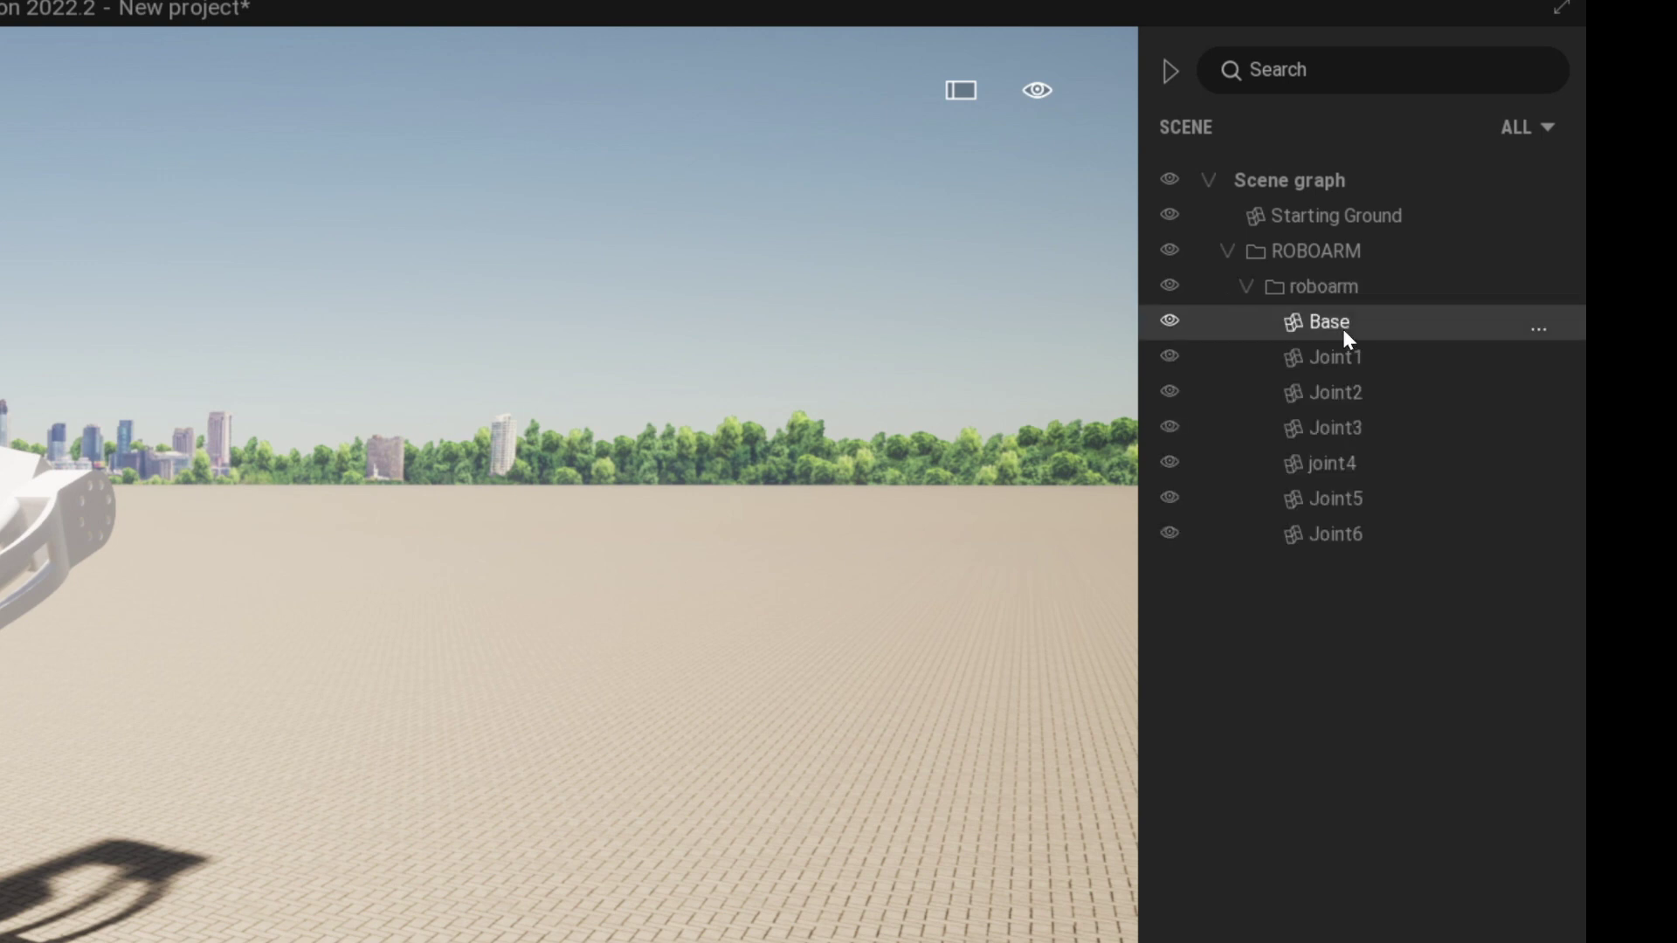
click(1396, 359)
click(1404, 396)
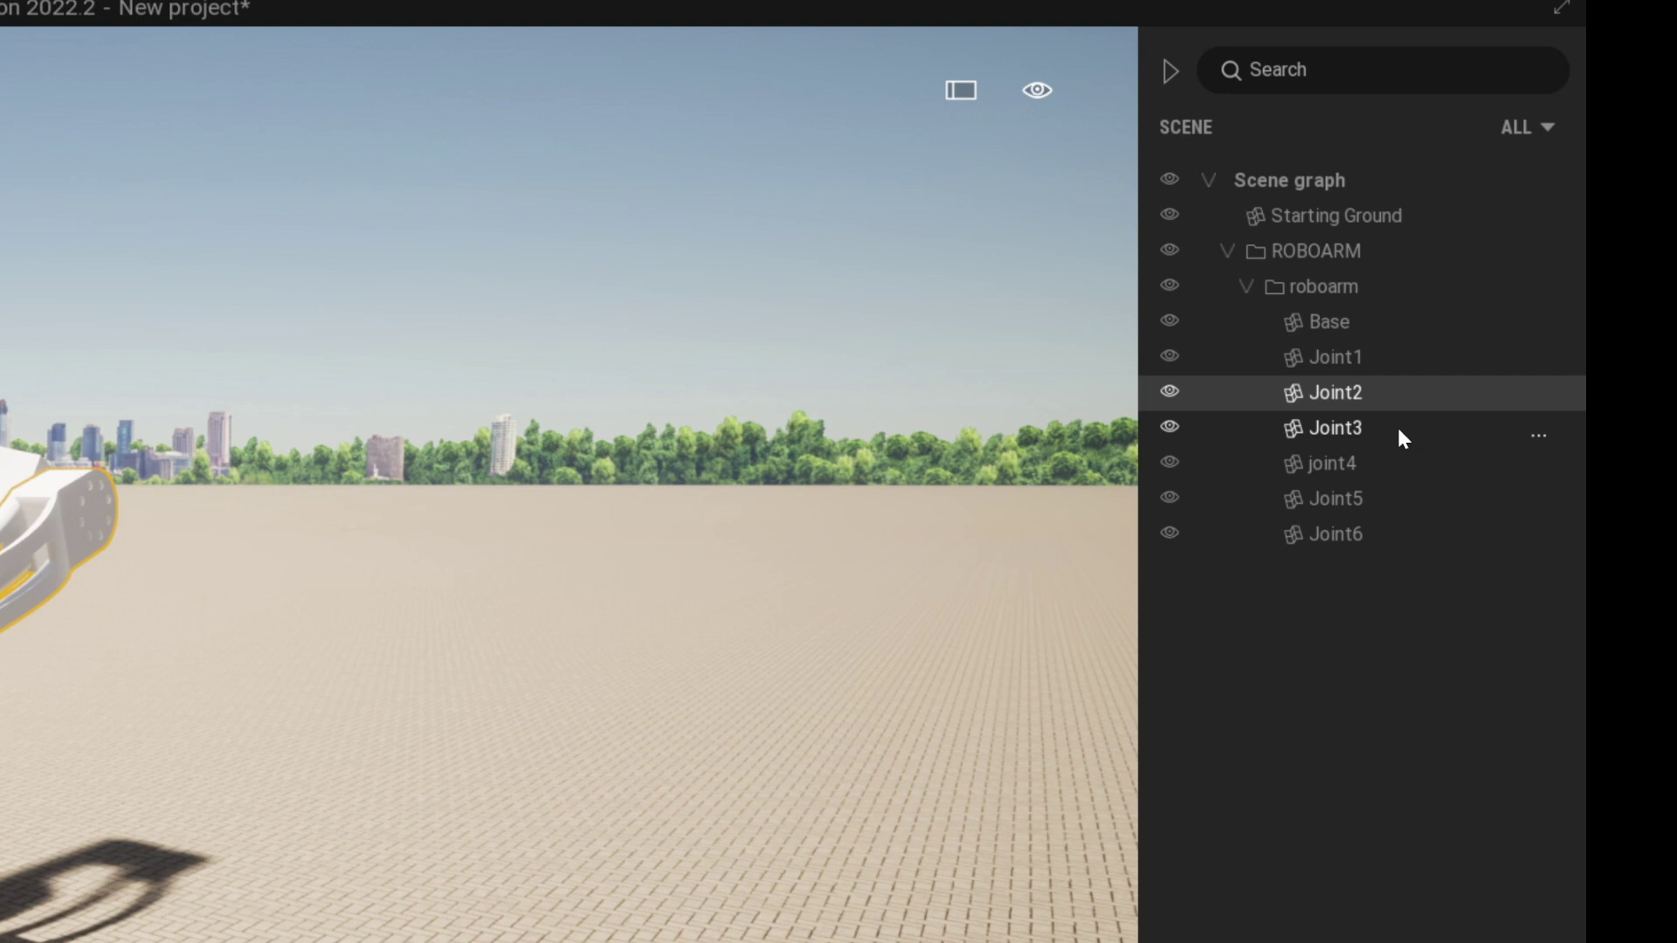
click(1401, 431)
click(1380, 465)
click(1380, 502)
click(1359, 536)
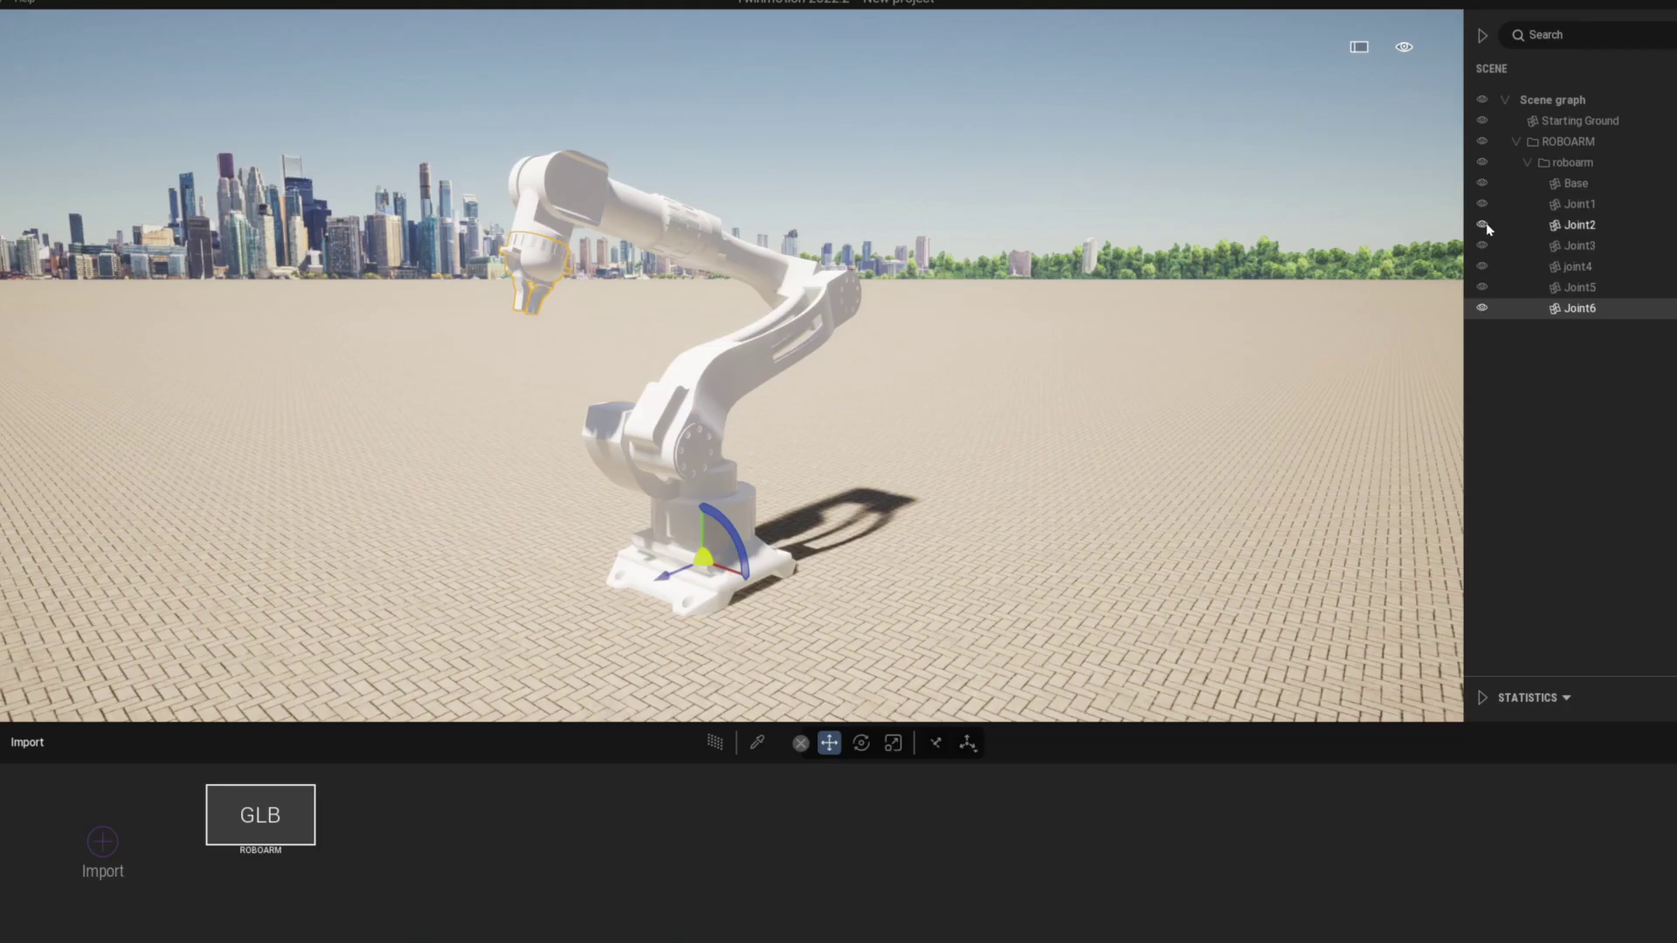
Hide Joint2 through Joint6 and place a Rotator on the ground in front of the robot arm's base
click(1484, 225)
click(1483, 267)
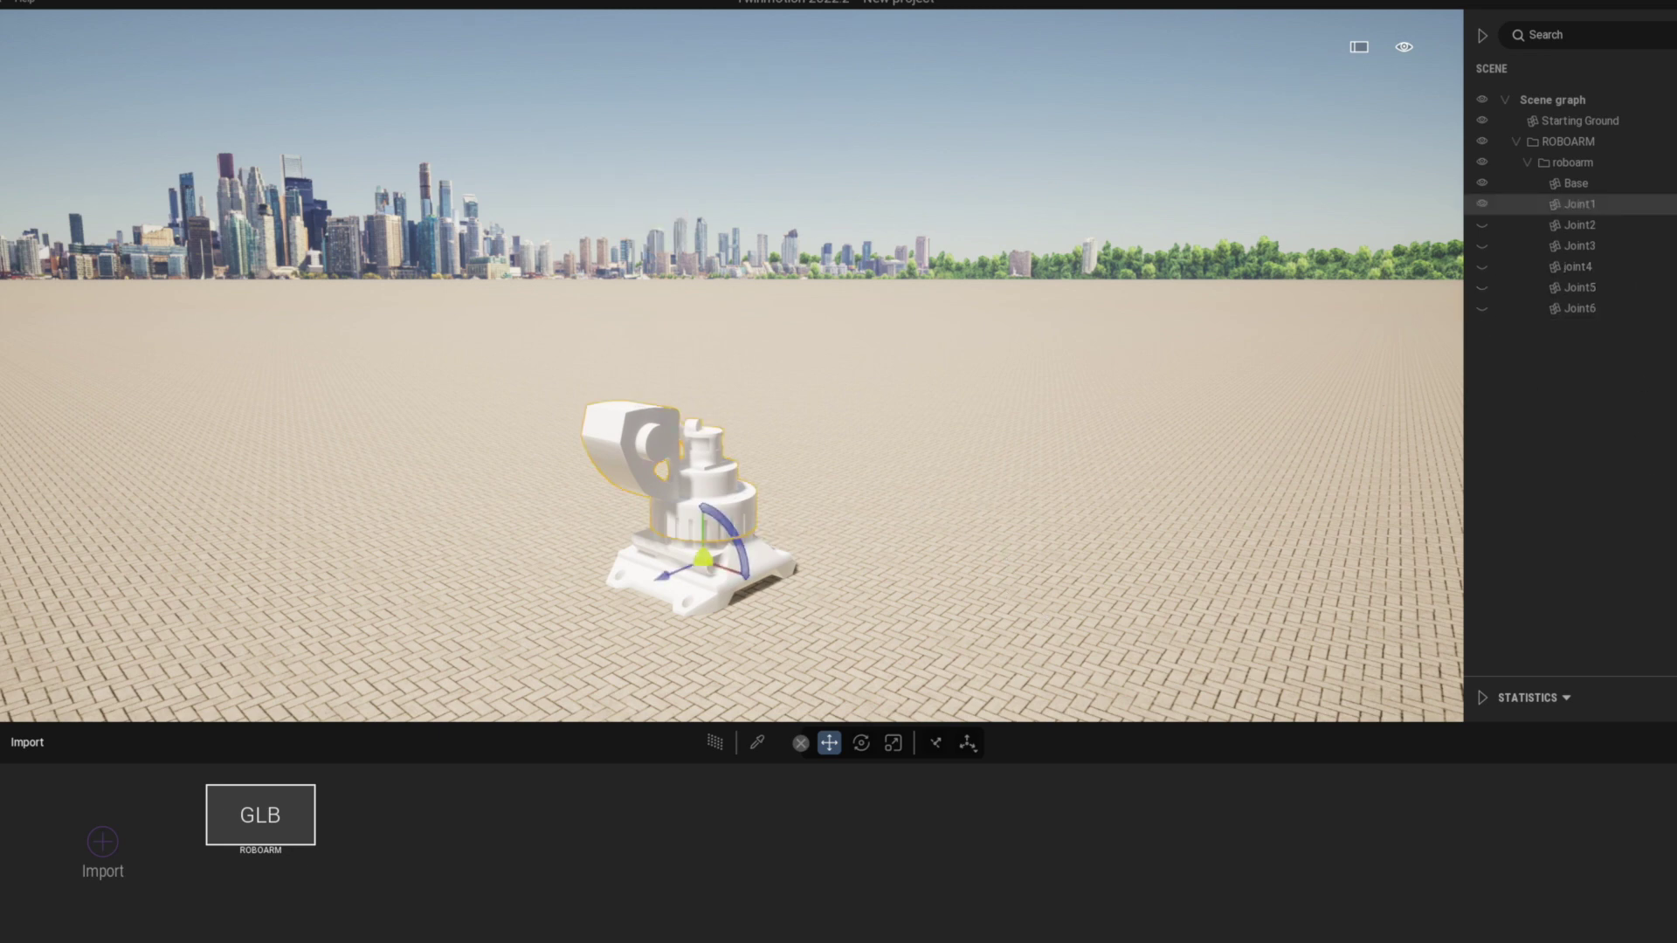
click(7, 37)
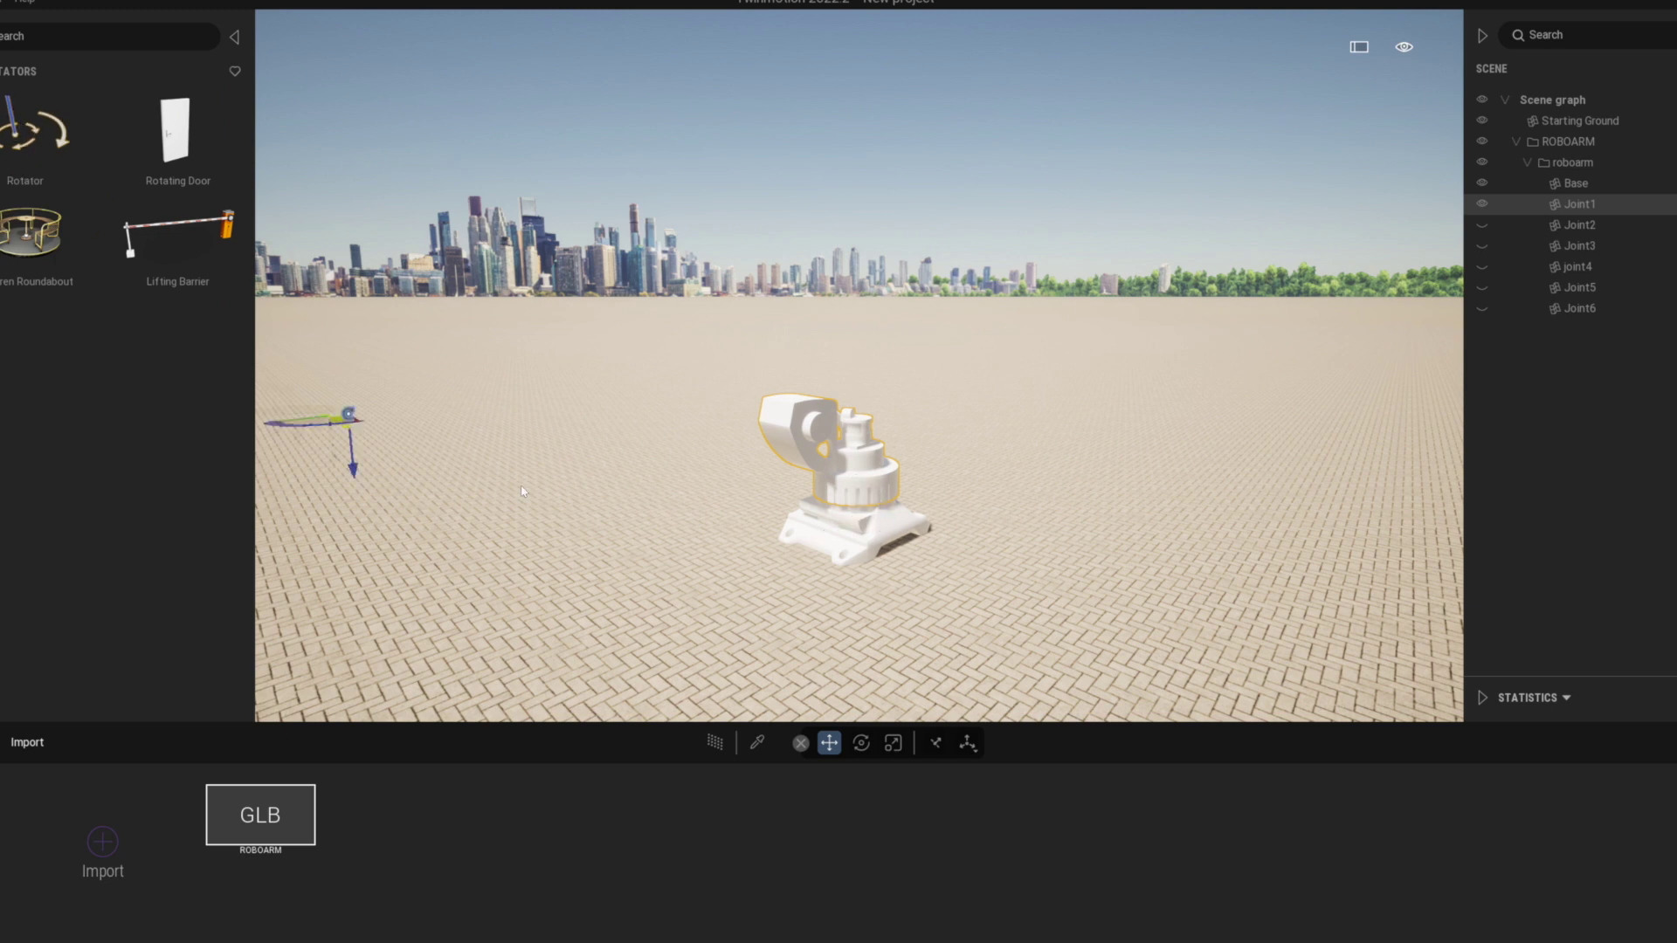
drag(831, 588, 828, 584)
click(974, 578)
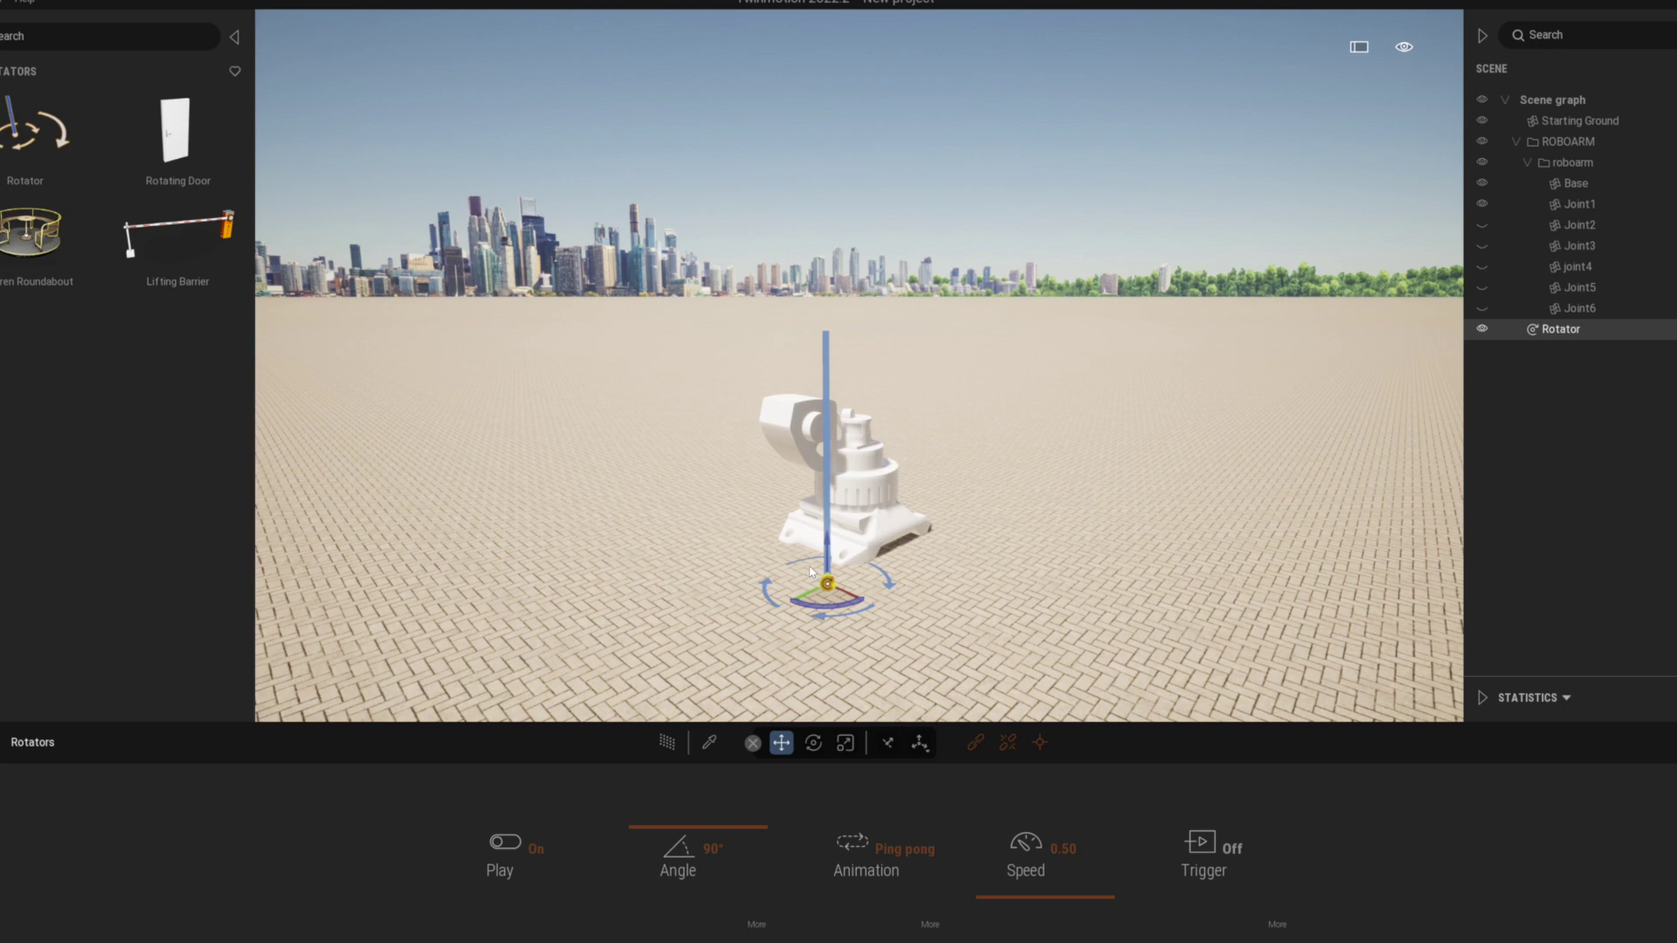
Hide the Base and move the Rotator beneath Joint1
right_drag(919, 557, 902, 591)
scroll(919, 556, up, 3)
shift+middle_drag(919, 556, 751, 594)
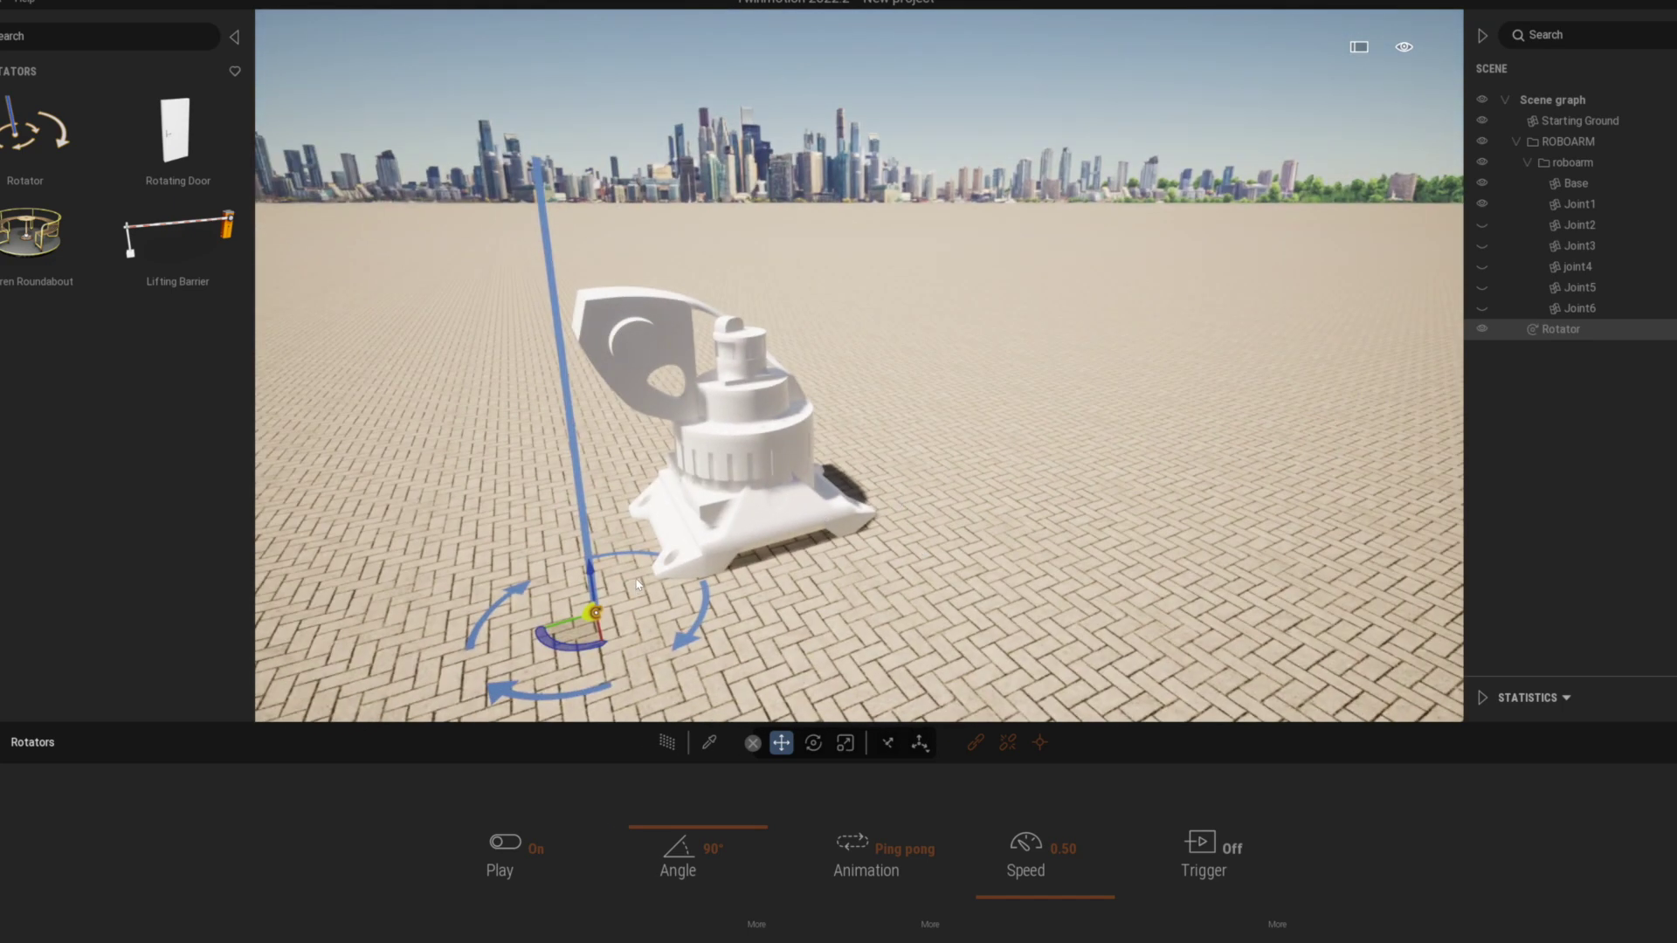
click(773, 511)
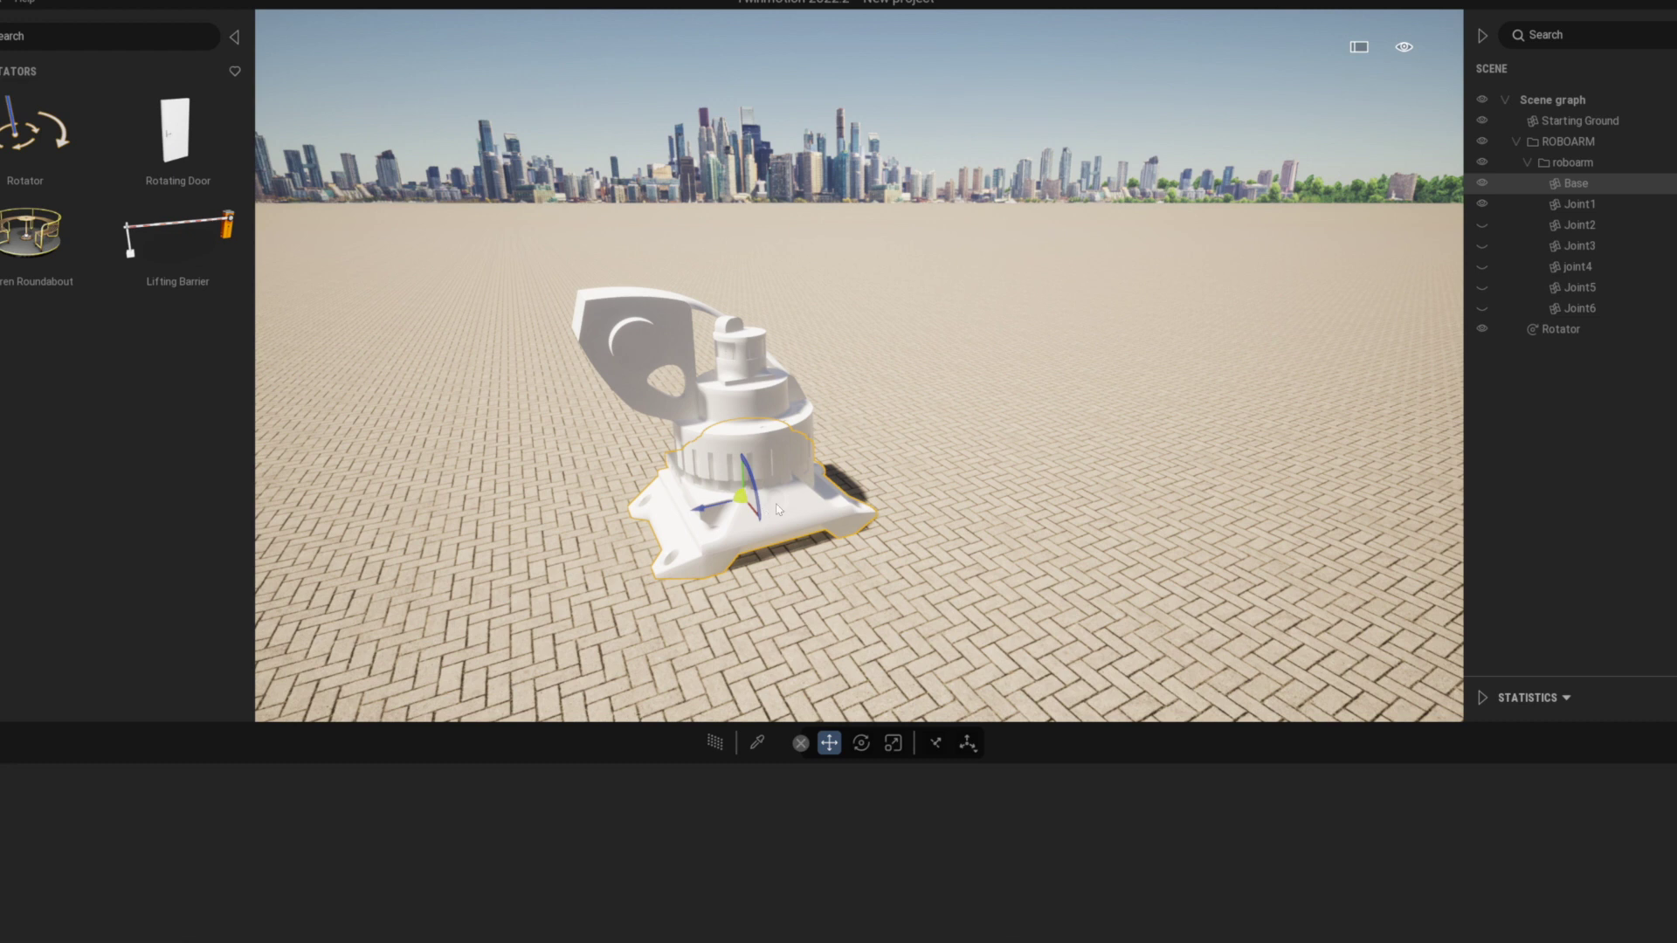
click(1482, 184)
click(1559, 329)
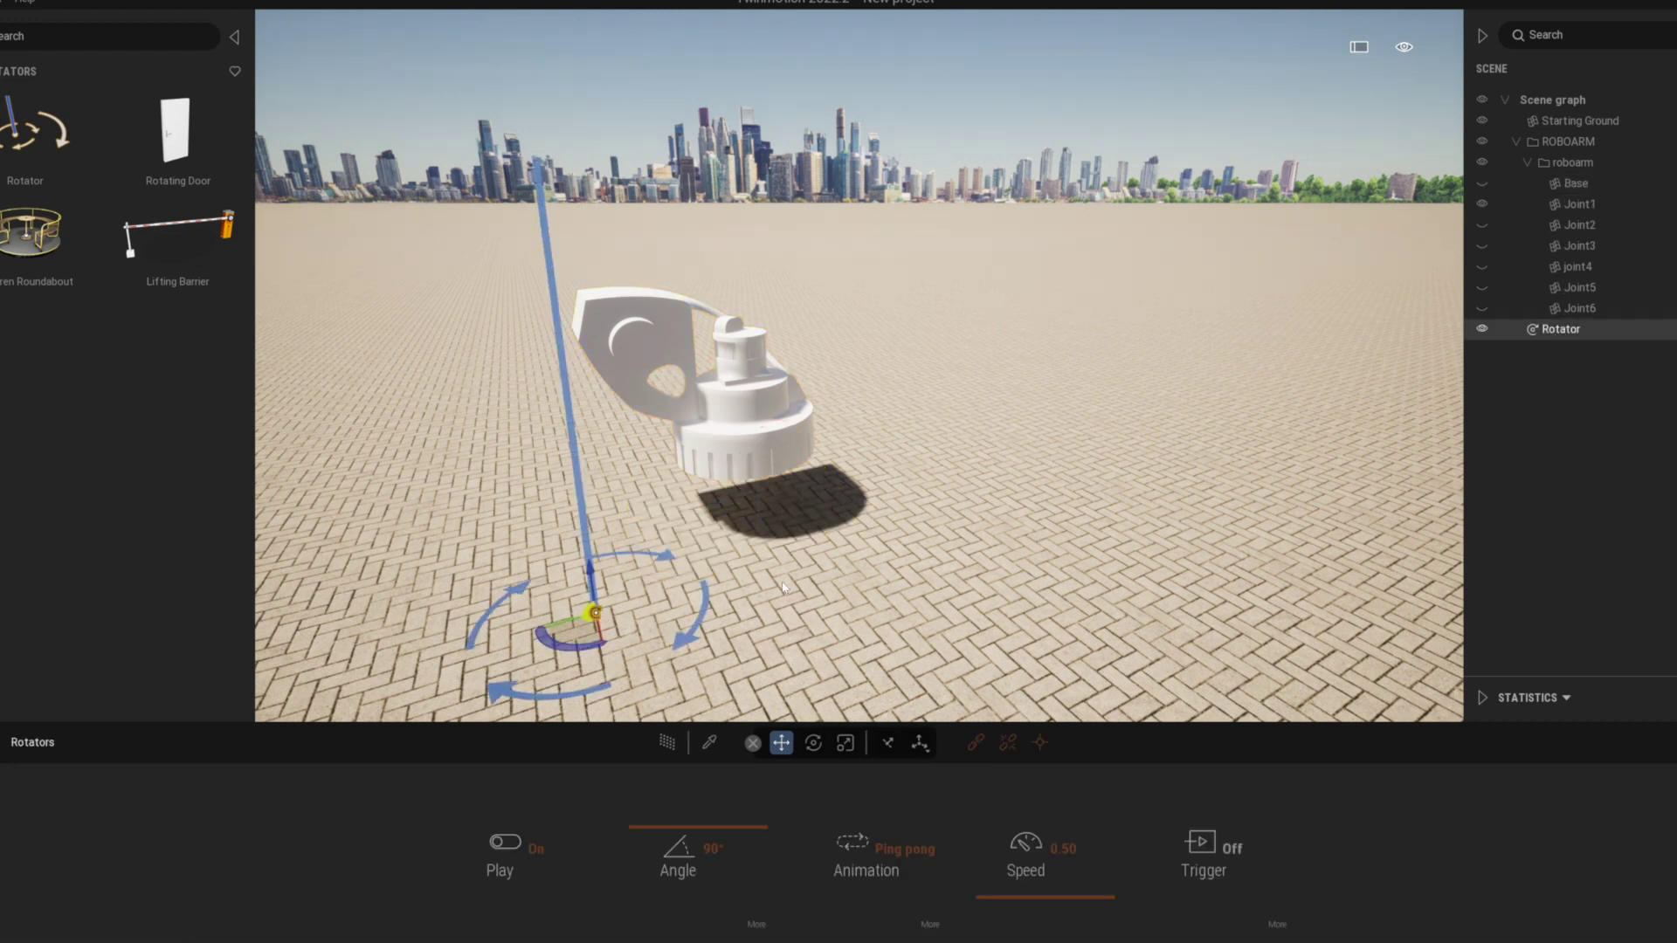
drag(592, 615, 726, 530)
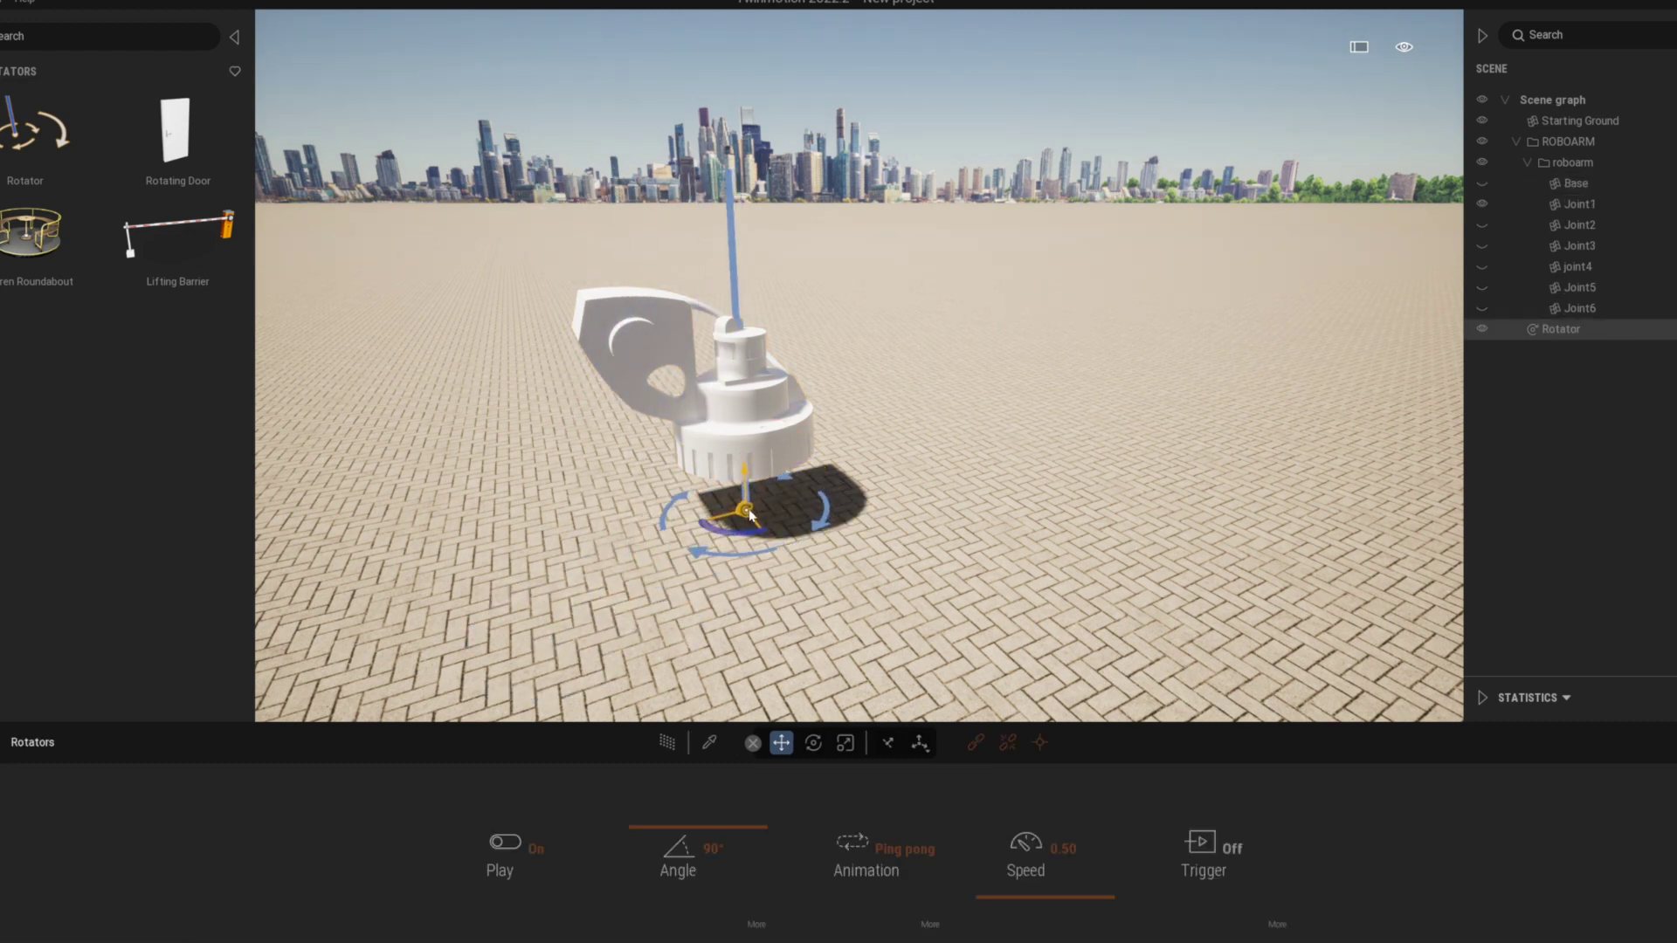
Align the Rotator's pivot with the centre of Joint1's circular underside, checking it from directly below
right_drag(777, 641, 898, 358)
key(w)
key(s)
key(w)
key(w)
drag(873, 349, 858, 325)
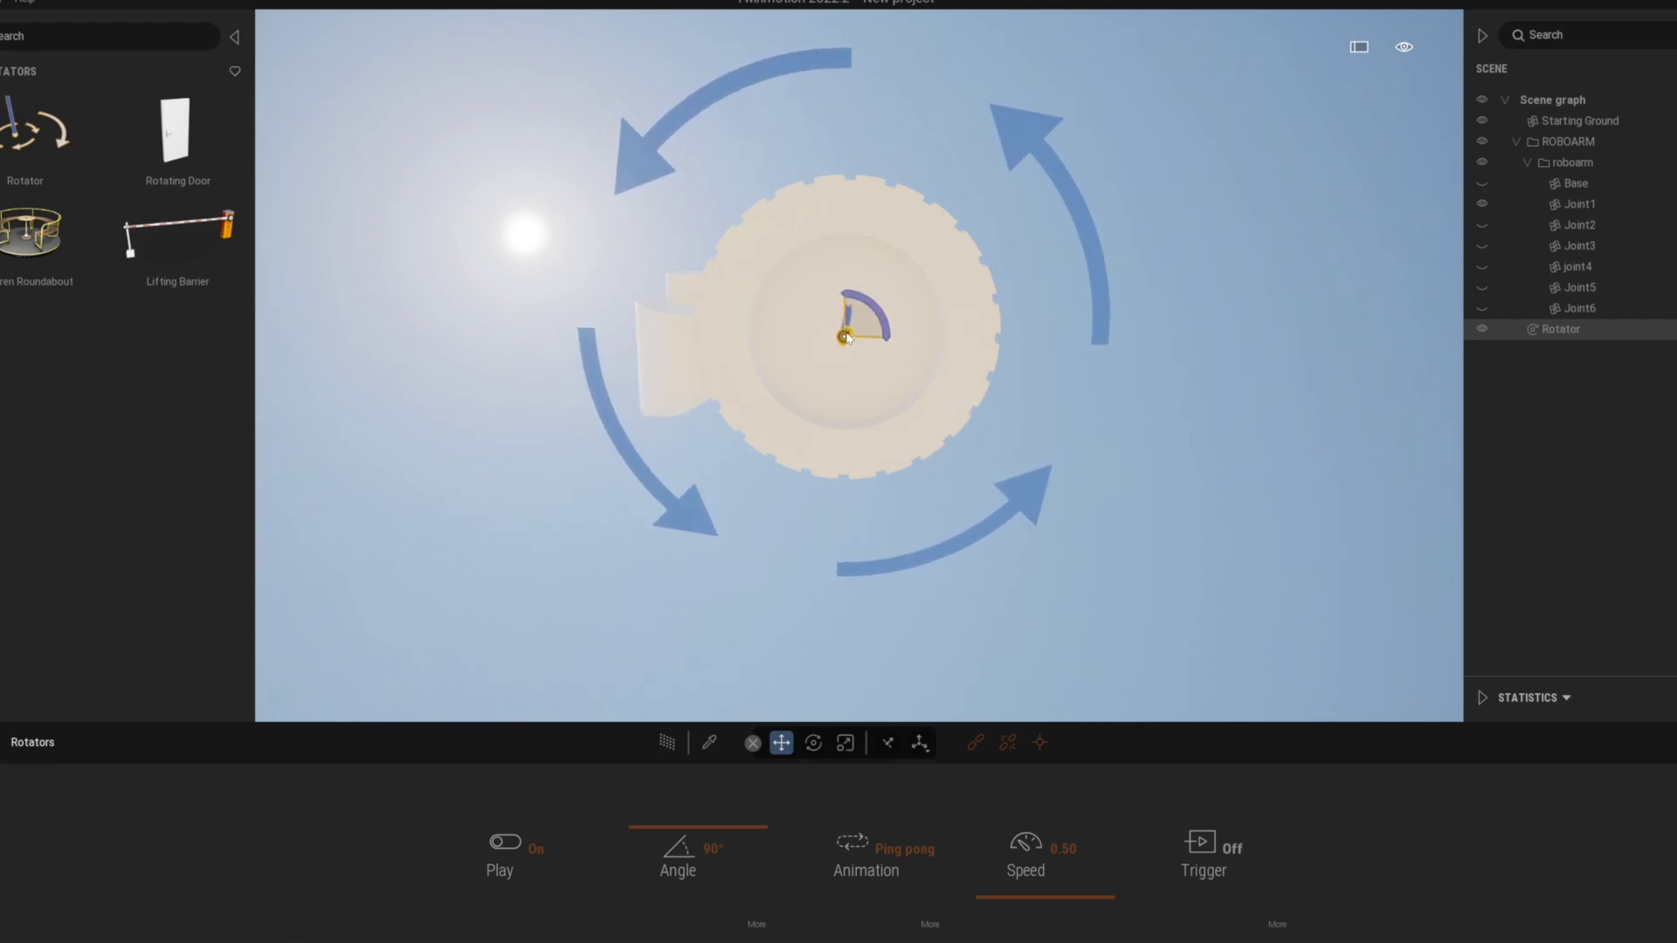
drag(847, 339, 844, 325)
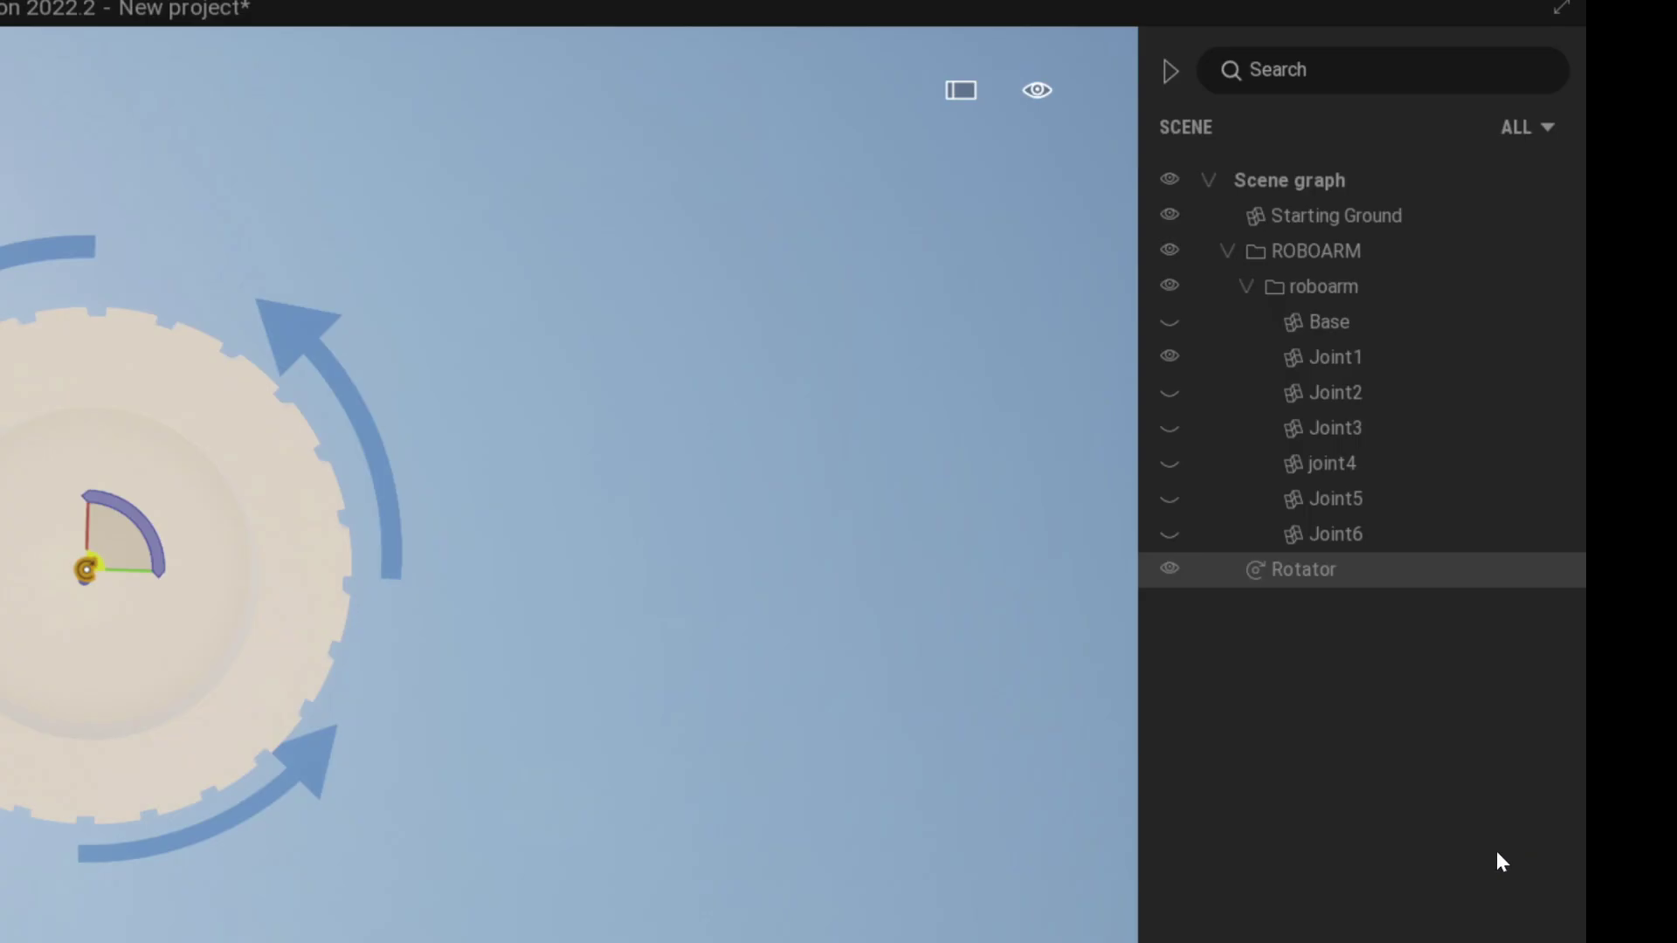
Nest Joint1 inside the Rotator in the scene graph and turn the Rotator's playback off
click(1674, 495)
click(1363, 356)
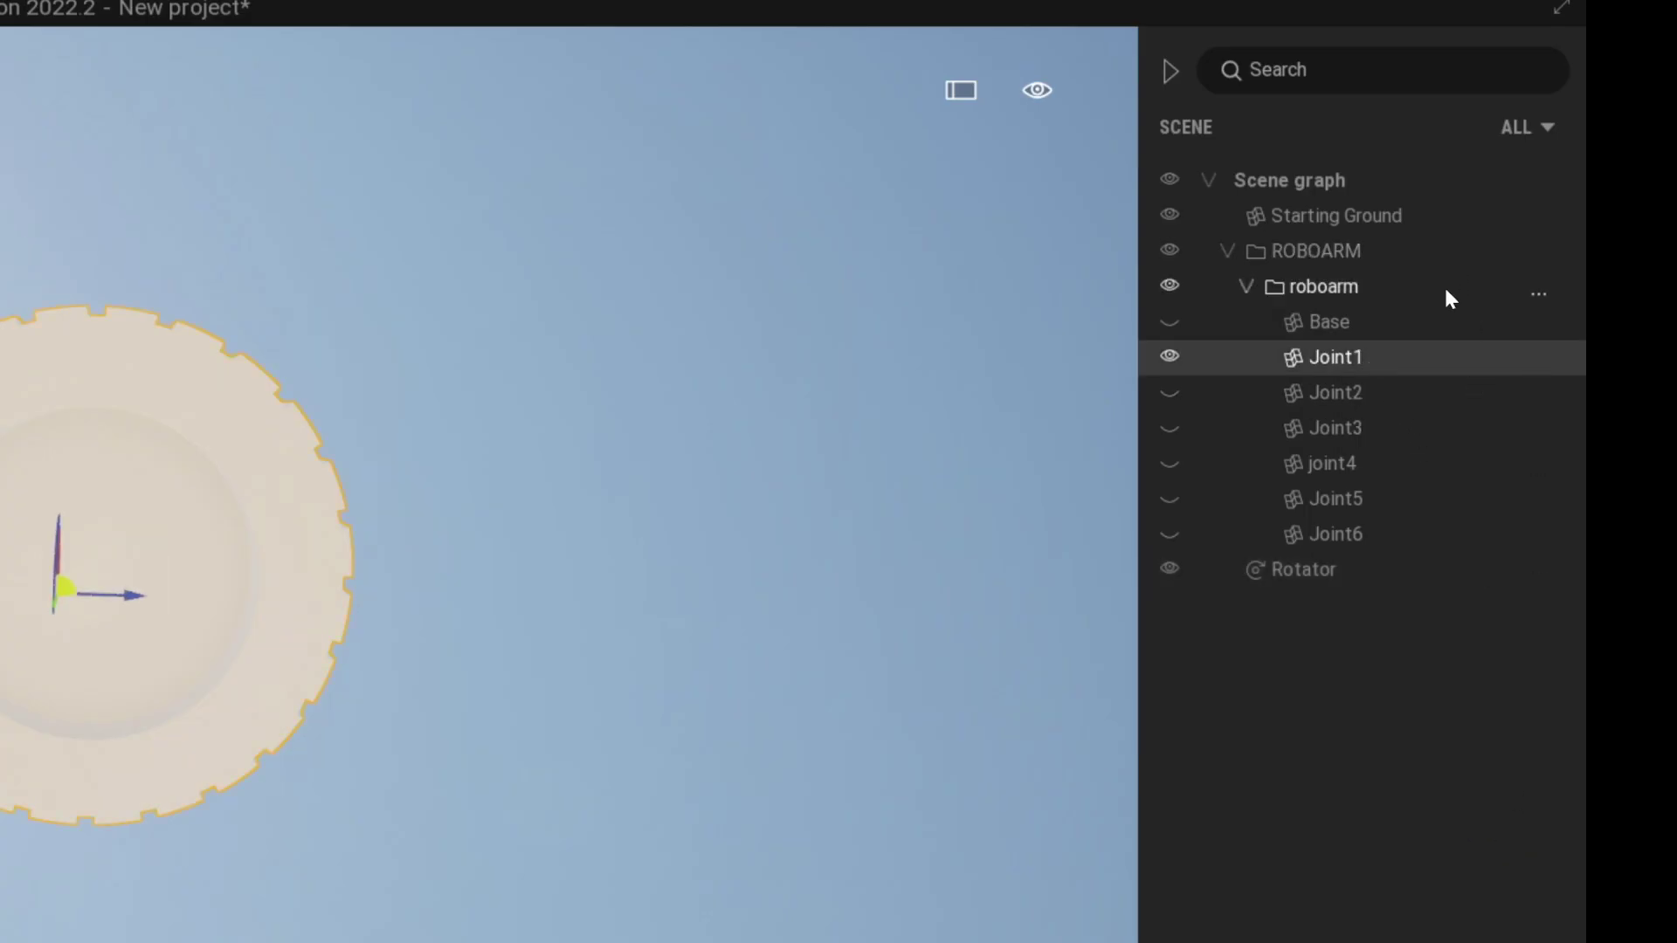
drag(1359, 358, 1316, 573)
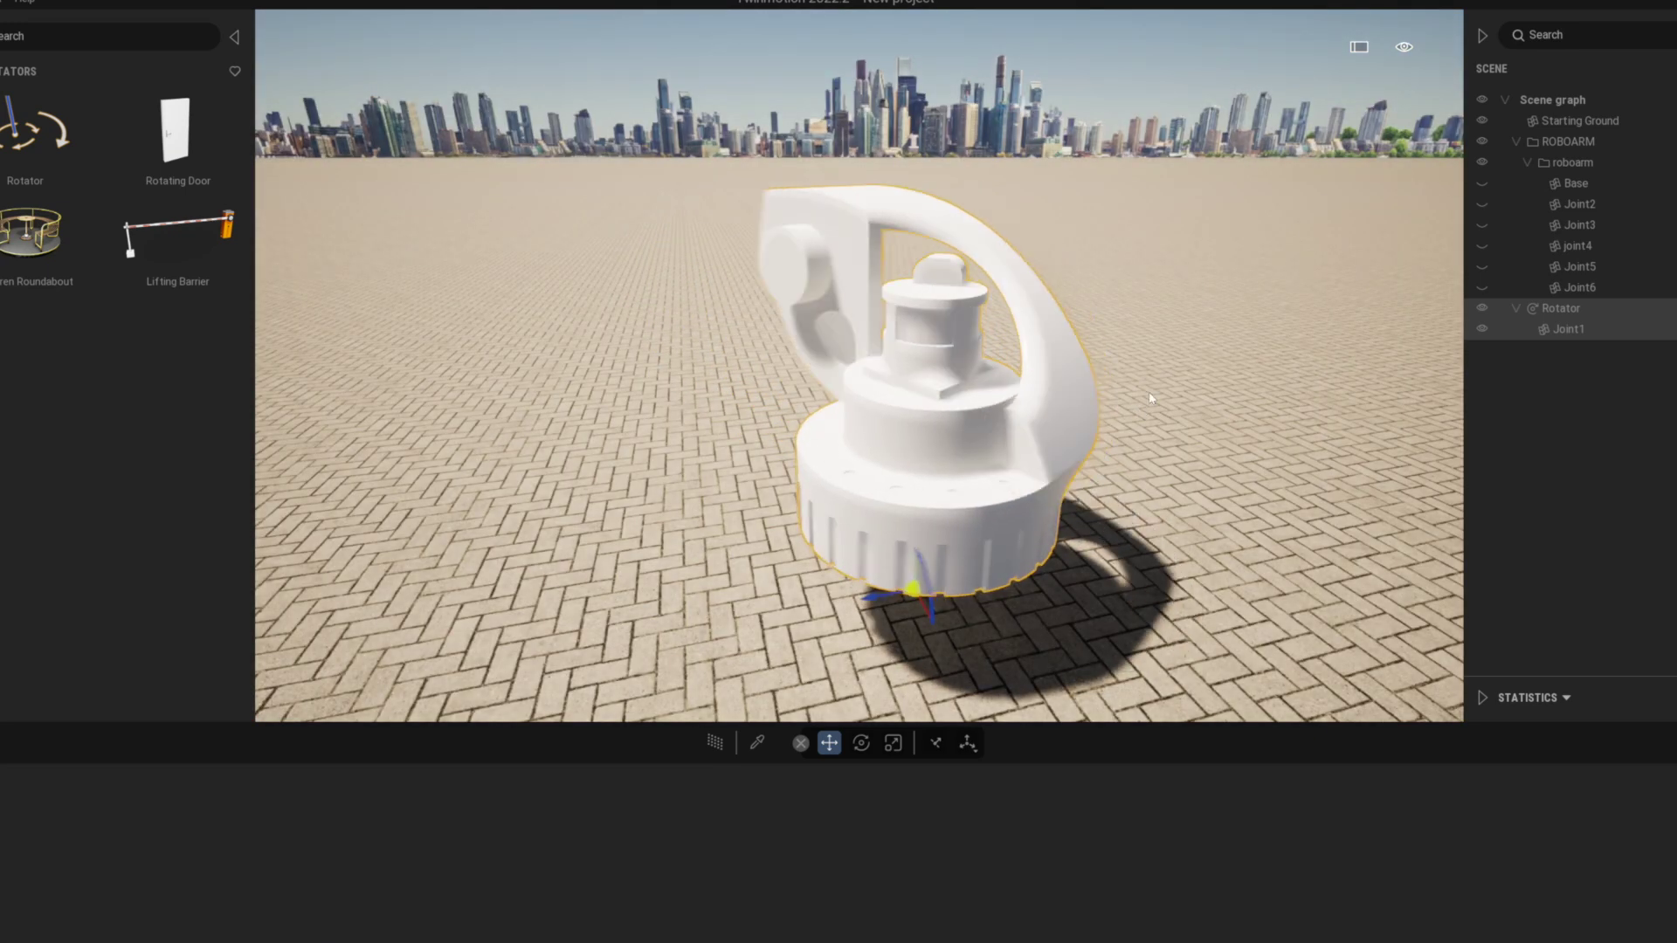
click(1561, 308)
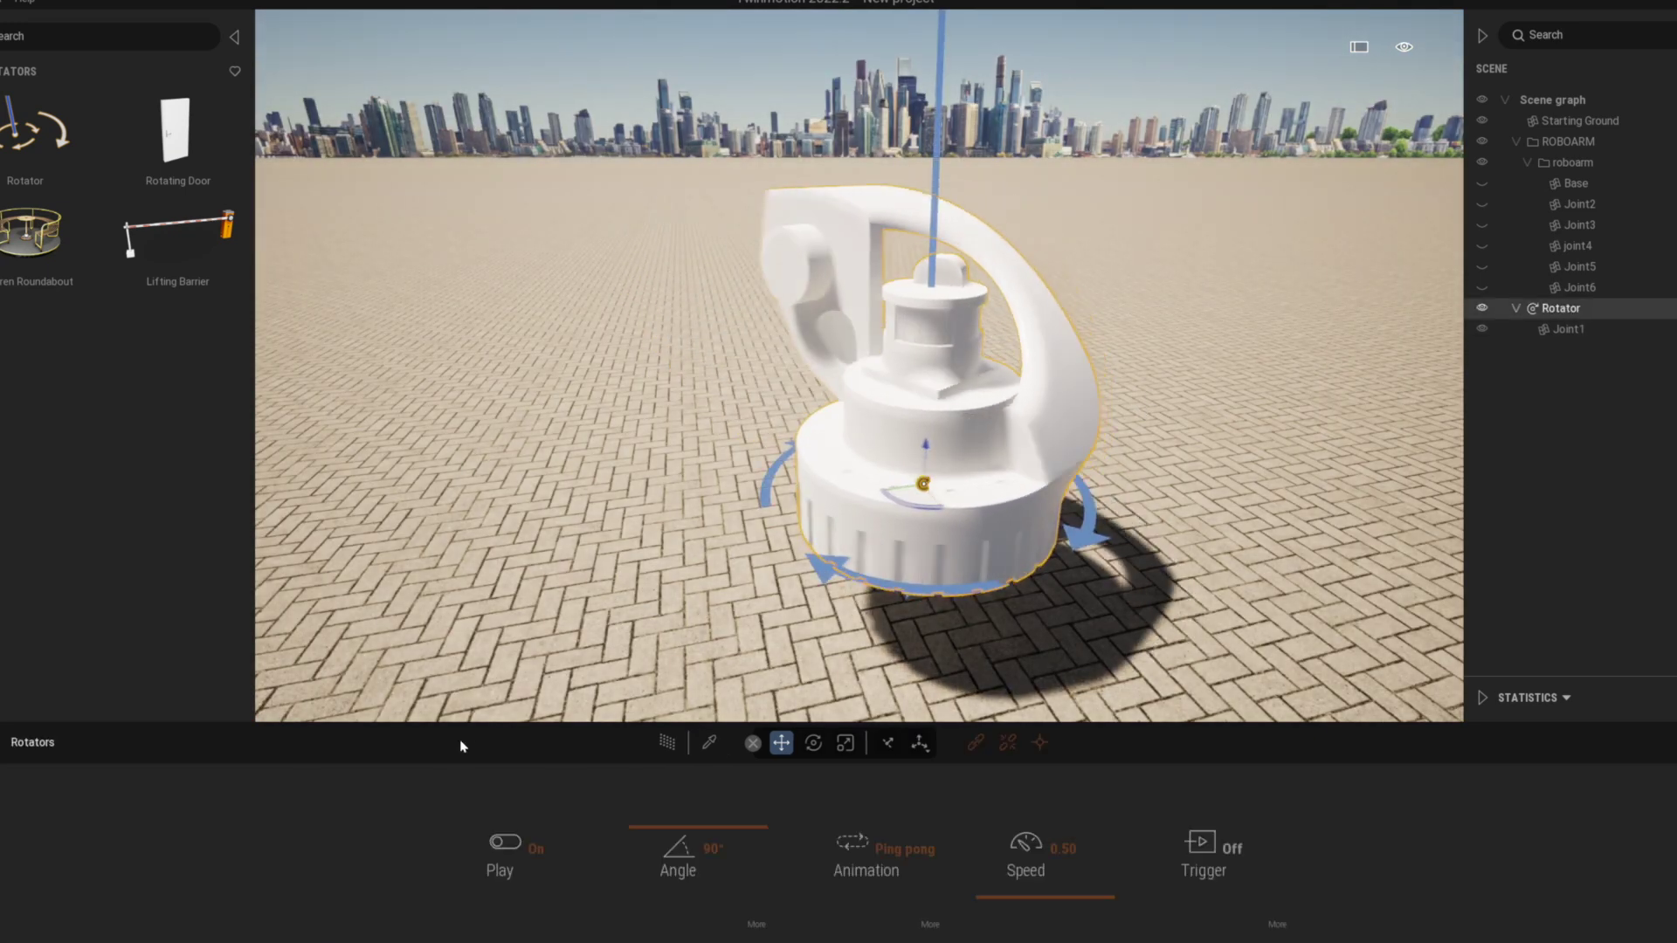
click(507, 849)
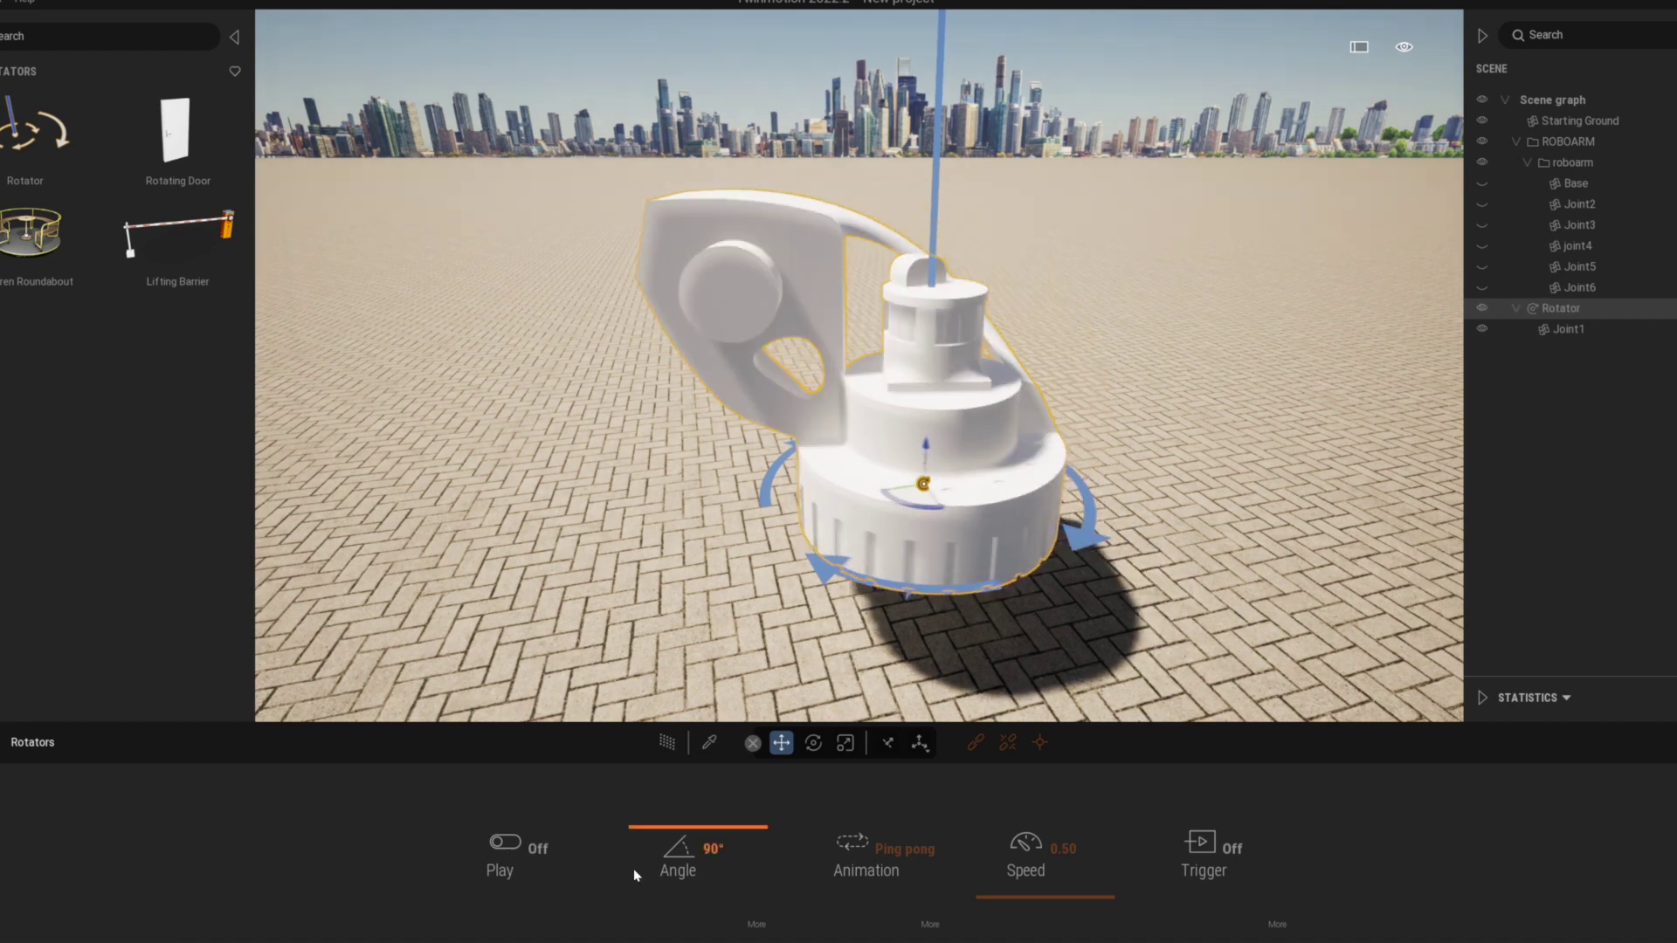
right_drag(1027, 343, 849, 316)
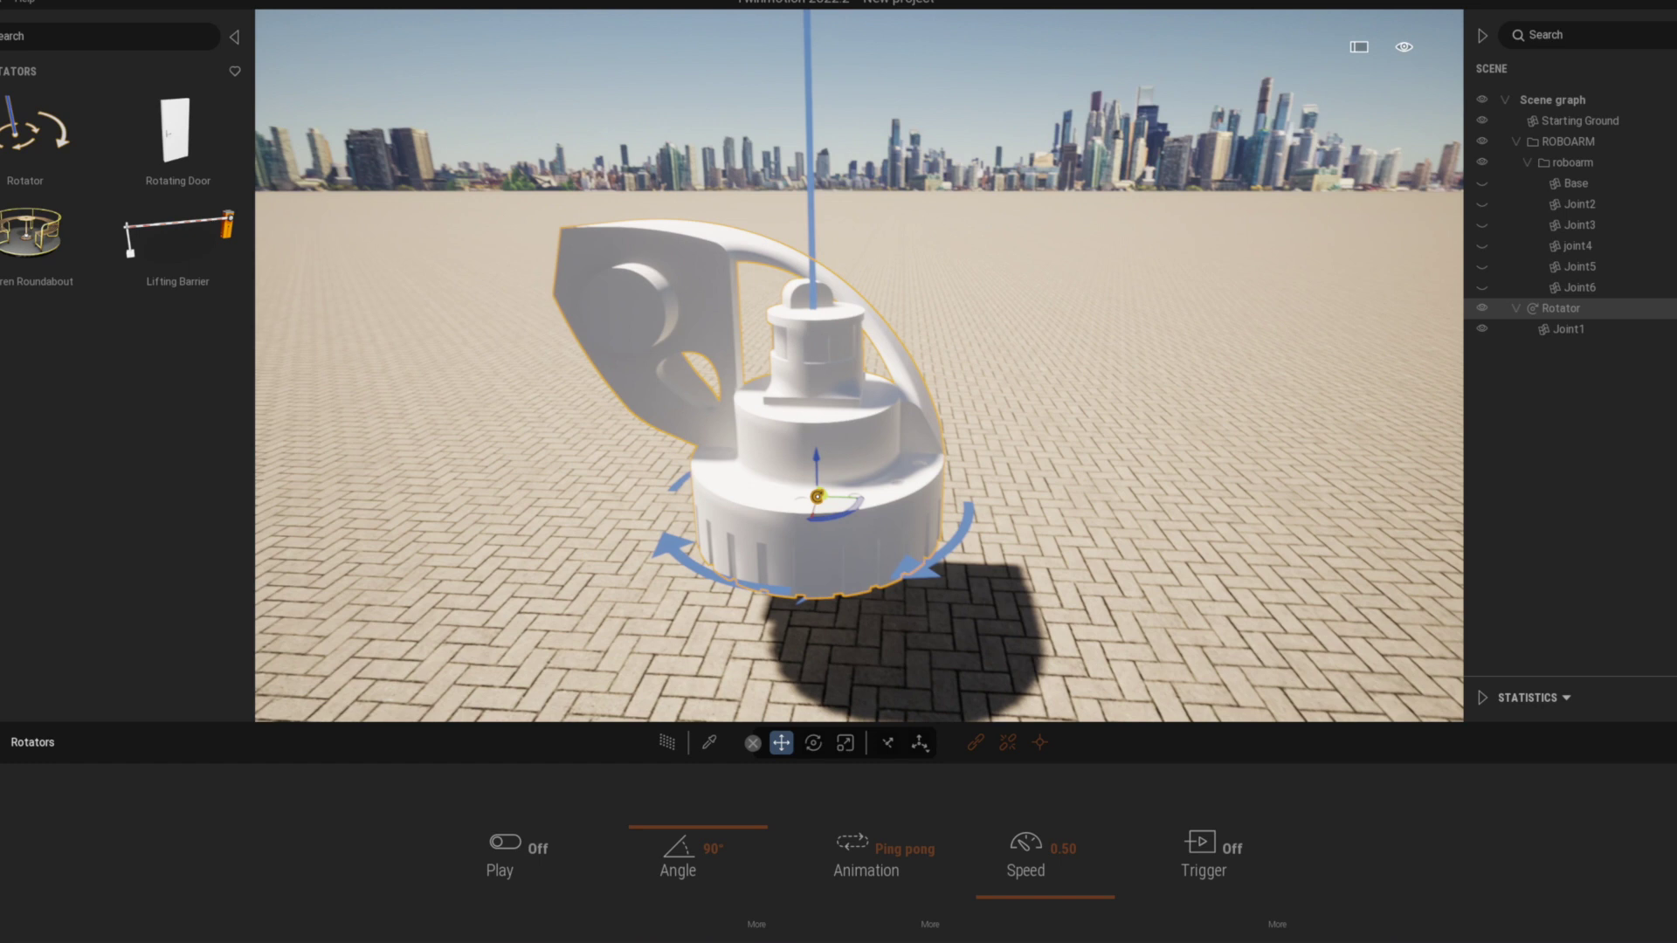
right_drag(1435, 423, 1430, 420)
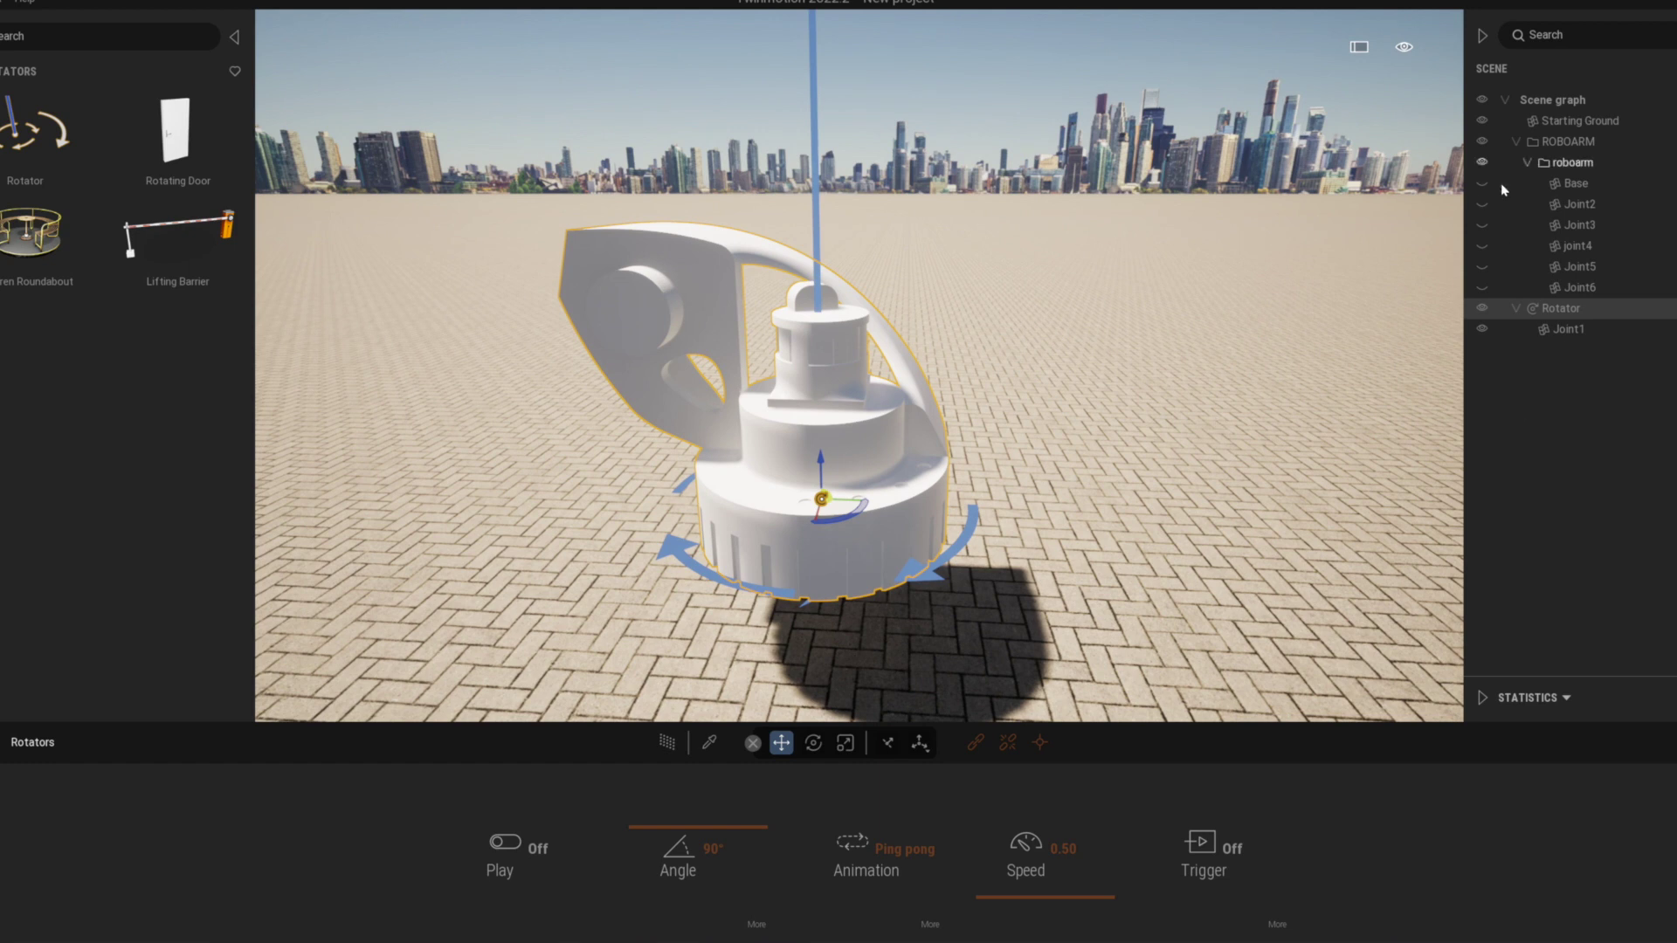
Make the hidden Joint2 visible and frame the whole part together with Joint1
click(1579, 205)
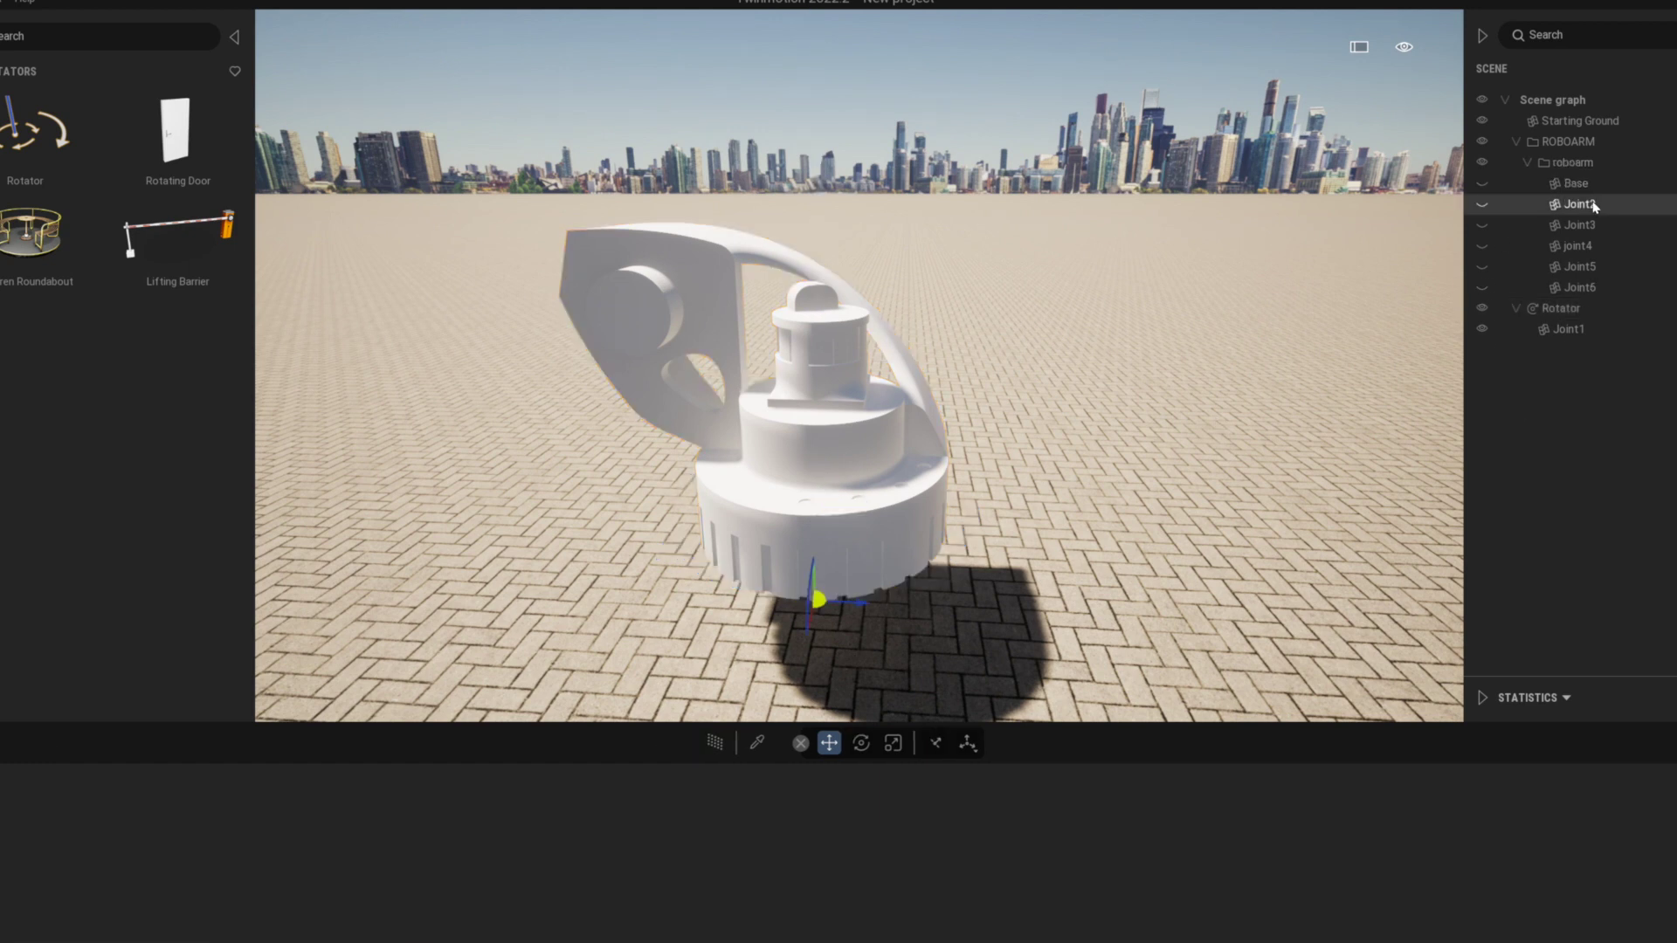
click(1482, 204)
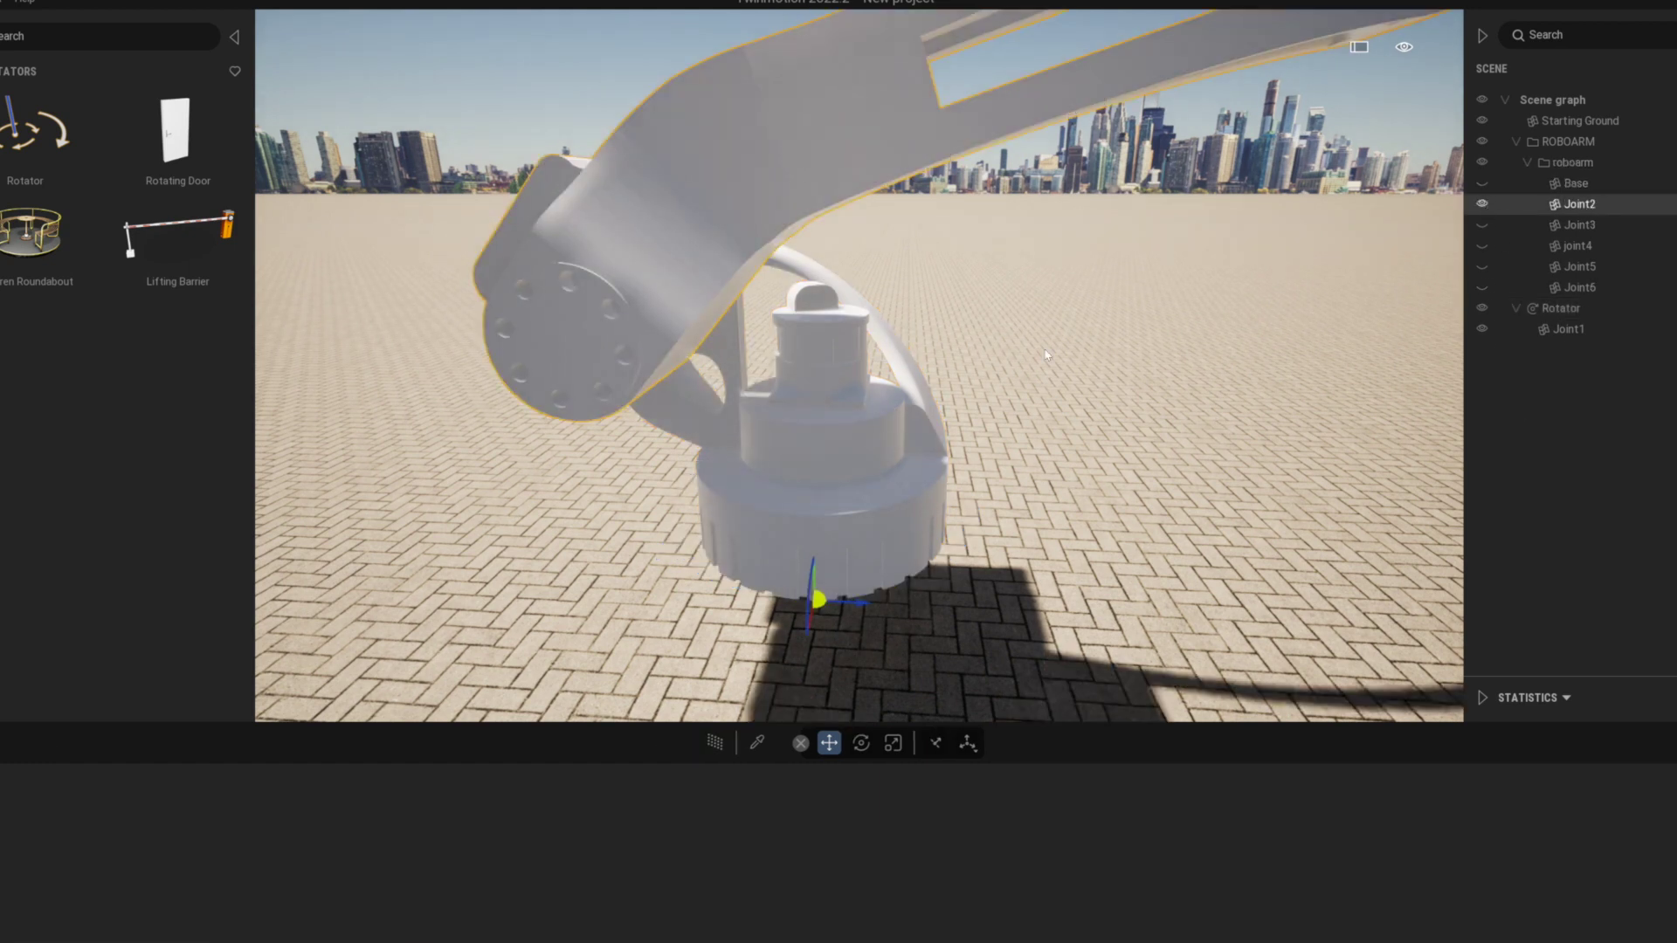
right_drag(1173, 301, 1211, 228)
scroll(1173, 302, down, 3)
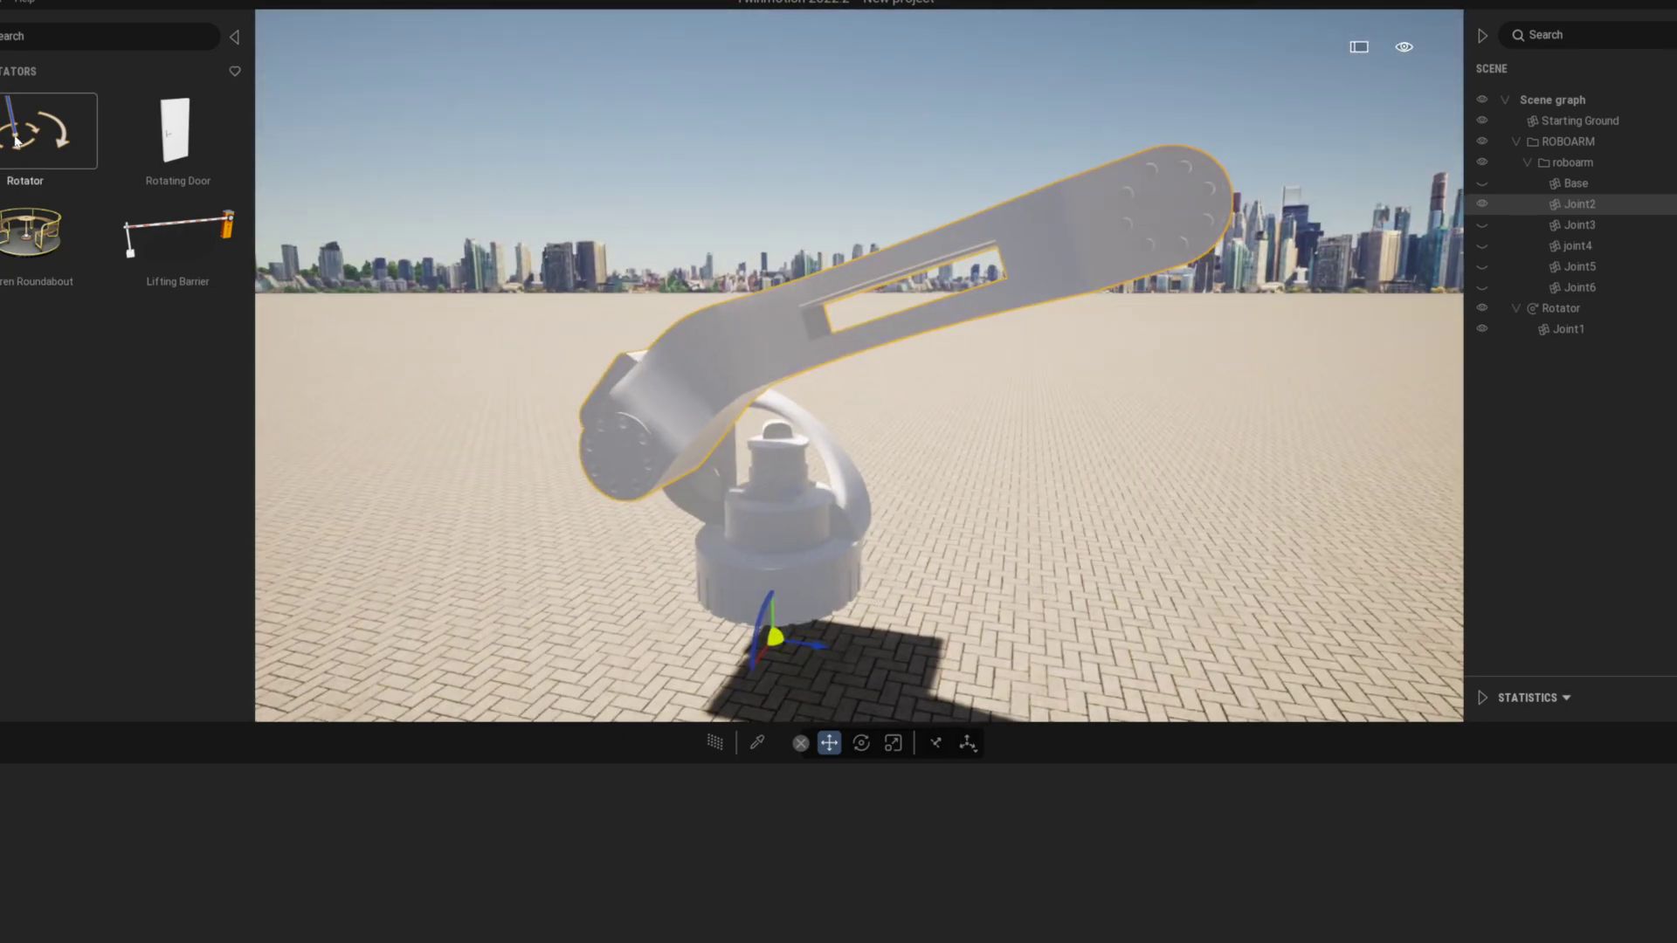
Place a second Rotator at the centre of Joint2's lower round pivot and set its axis to X
drag(621, 675, 621, 676)
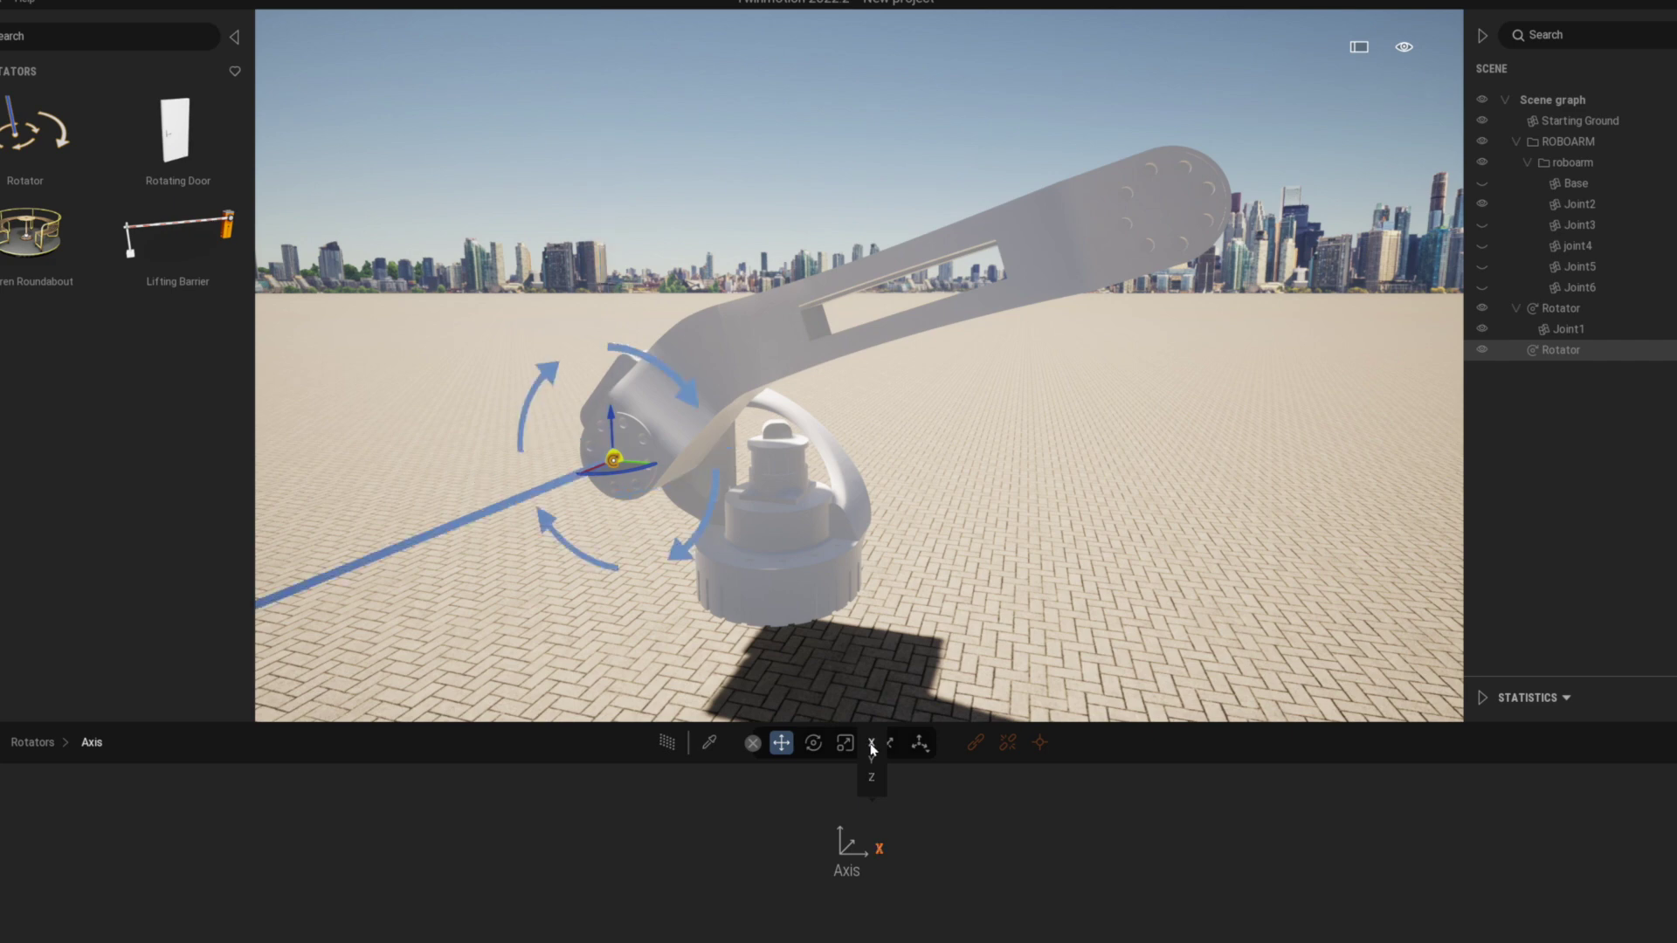
right_drag(523, 460, 866, 406)
key(r)
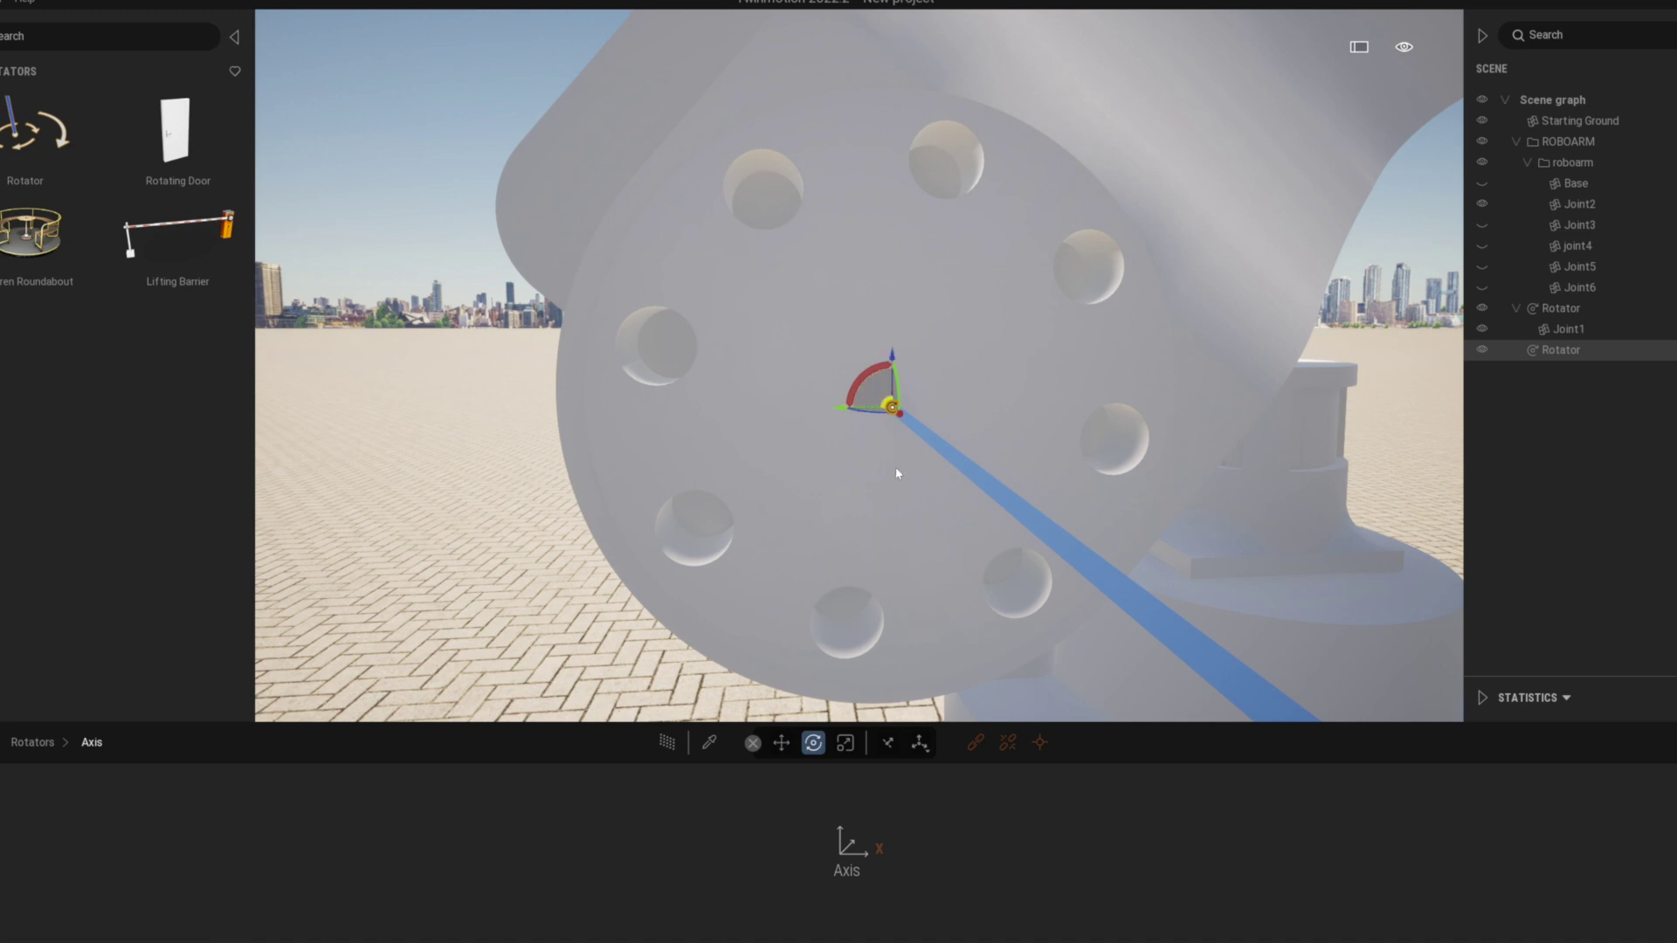
scroll(896, 474, down, 3)
middle_drag(899, 473, 841, 477)
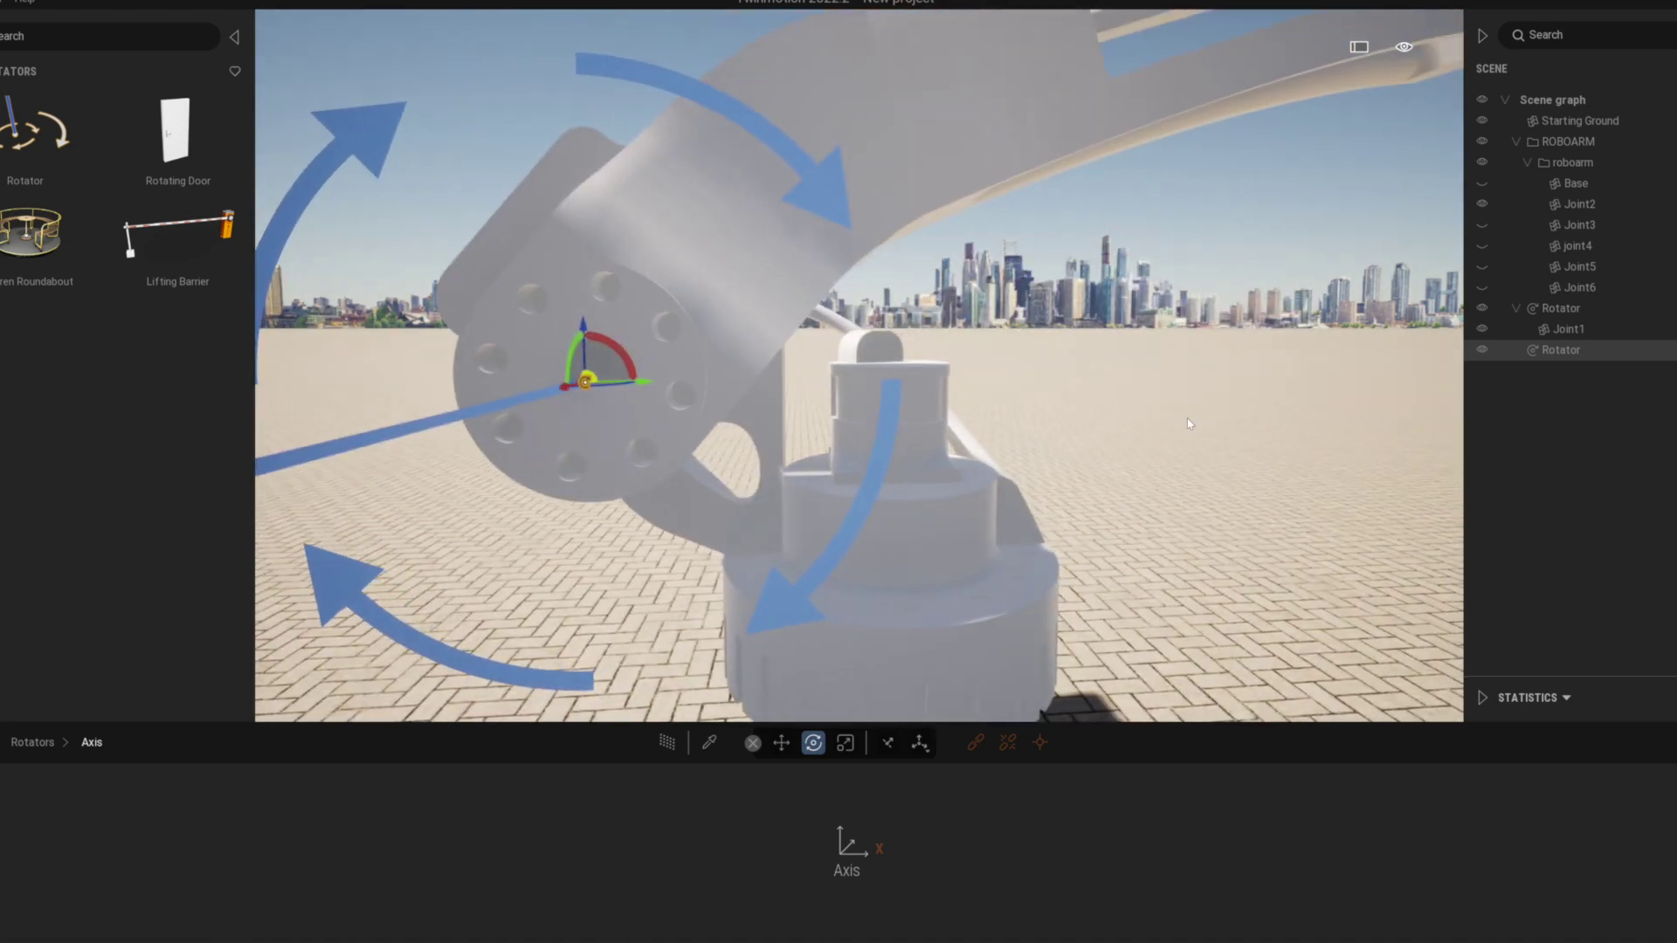
Nest Joint2 inside the second Rotator in the scene graph
click(1512, 449)
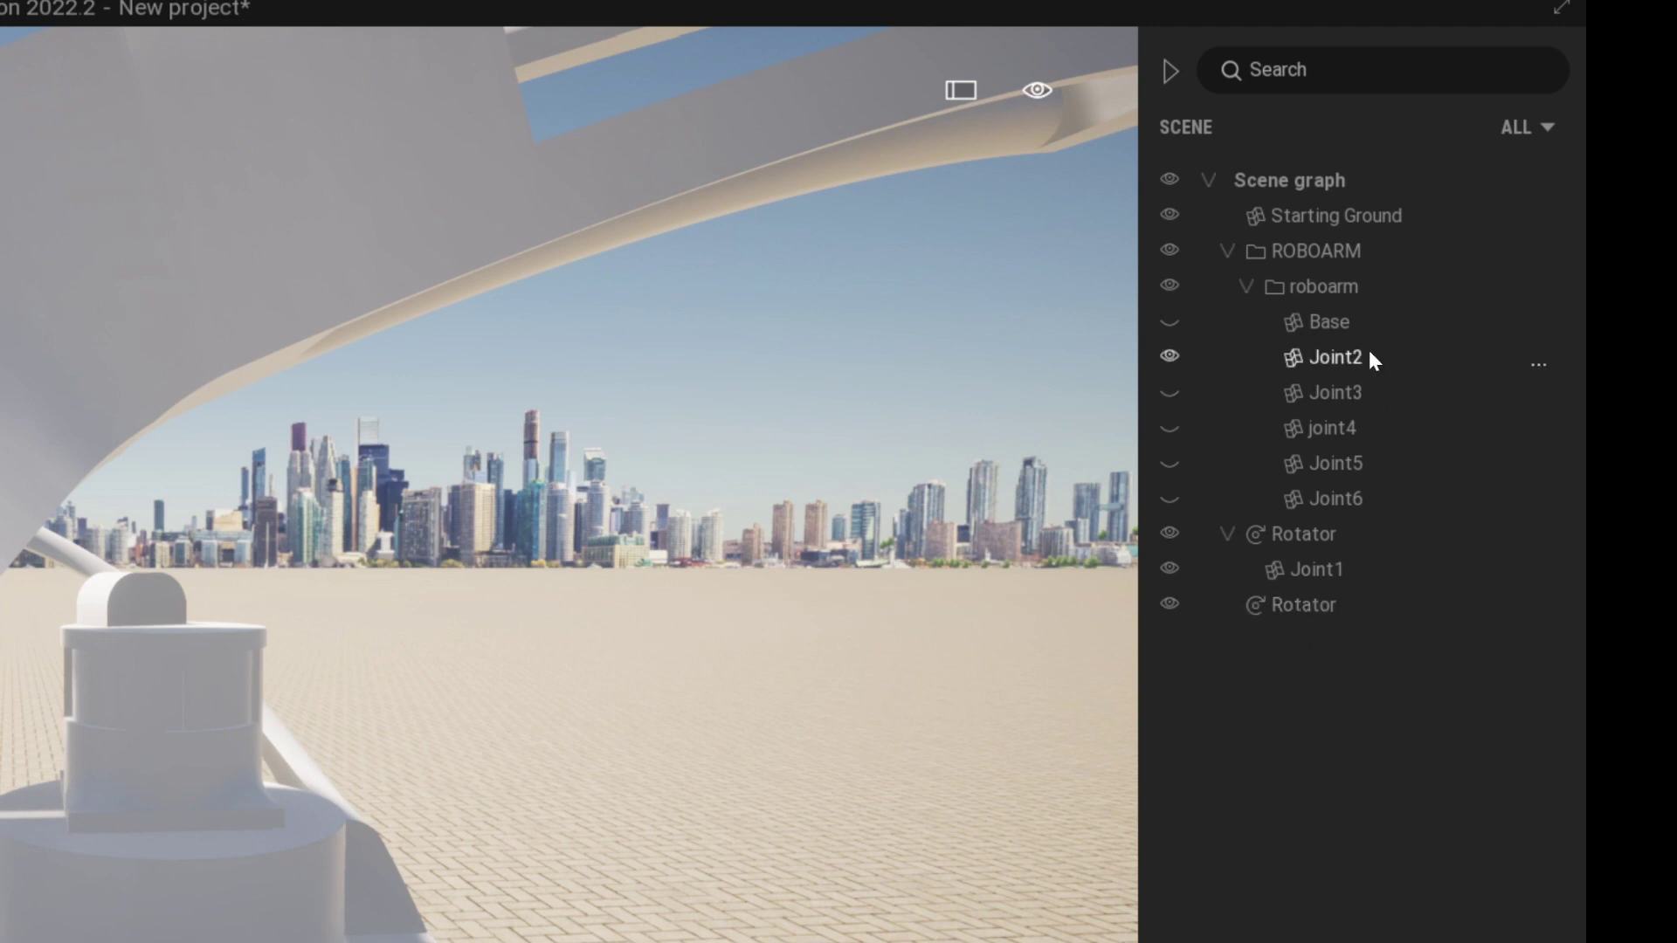
drag(1369, 350, 1284, 601)
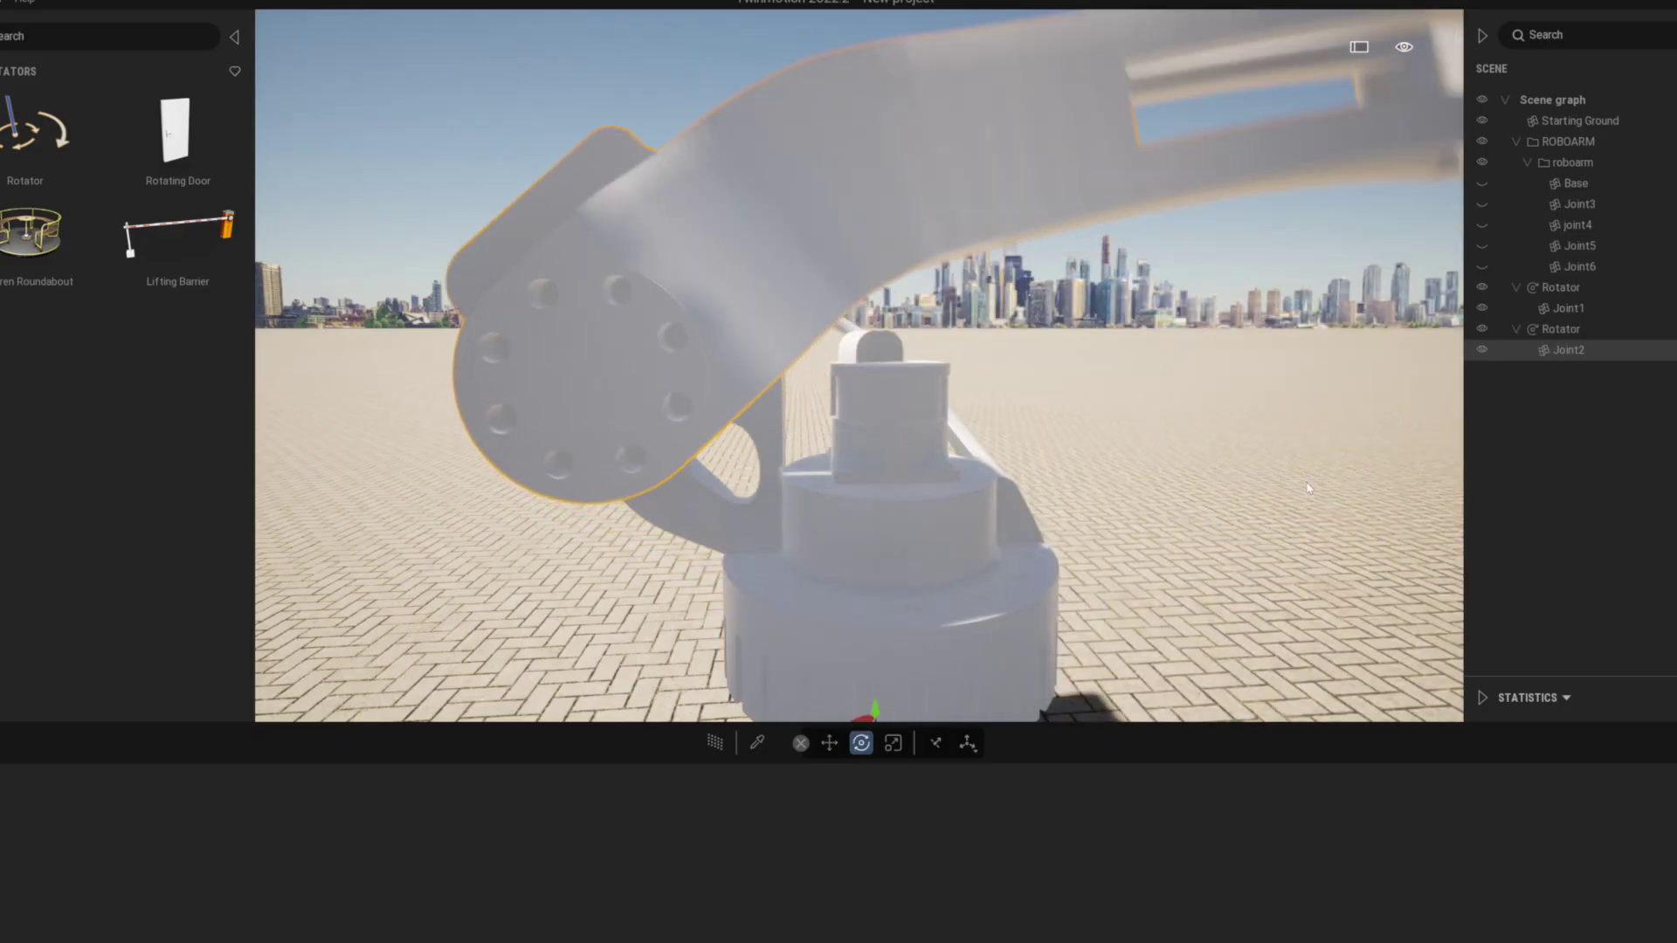
scroll(959, 486, down, 3)
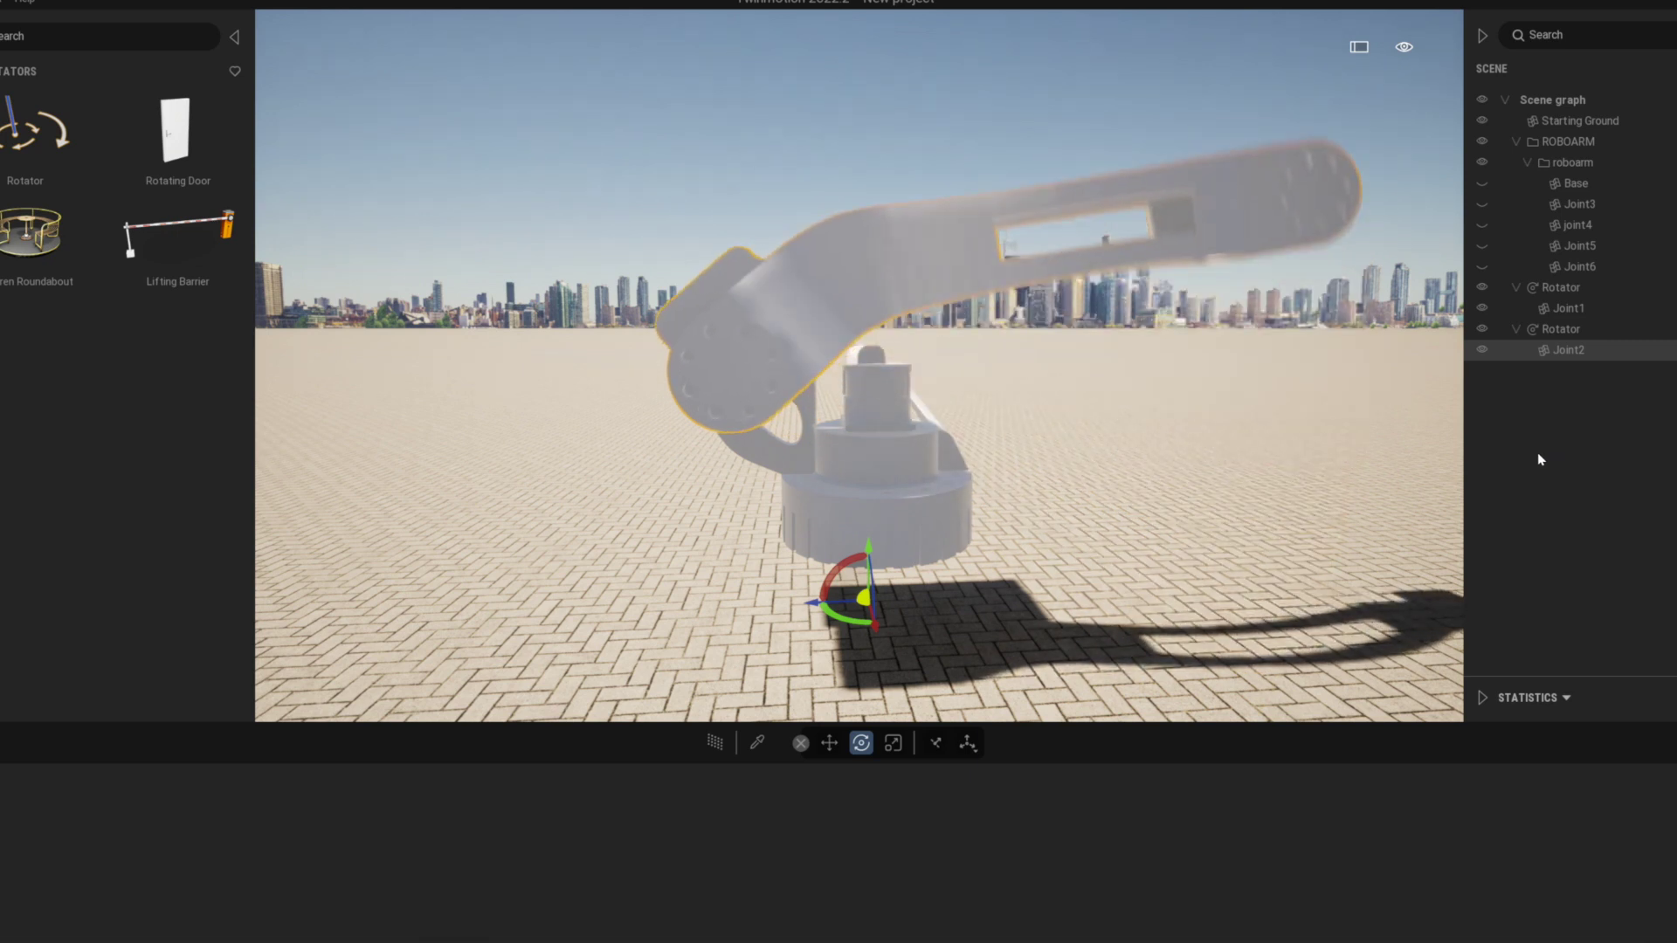
Rename Joint1's rotator as Rotator 1 and Joint2's rotator as Rotator 2
click(1558, 332)
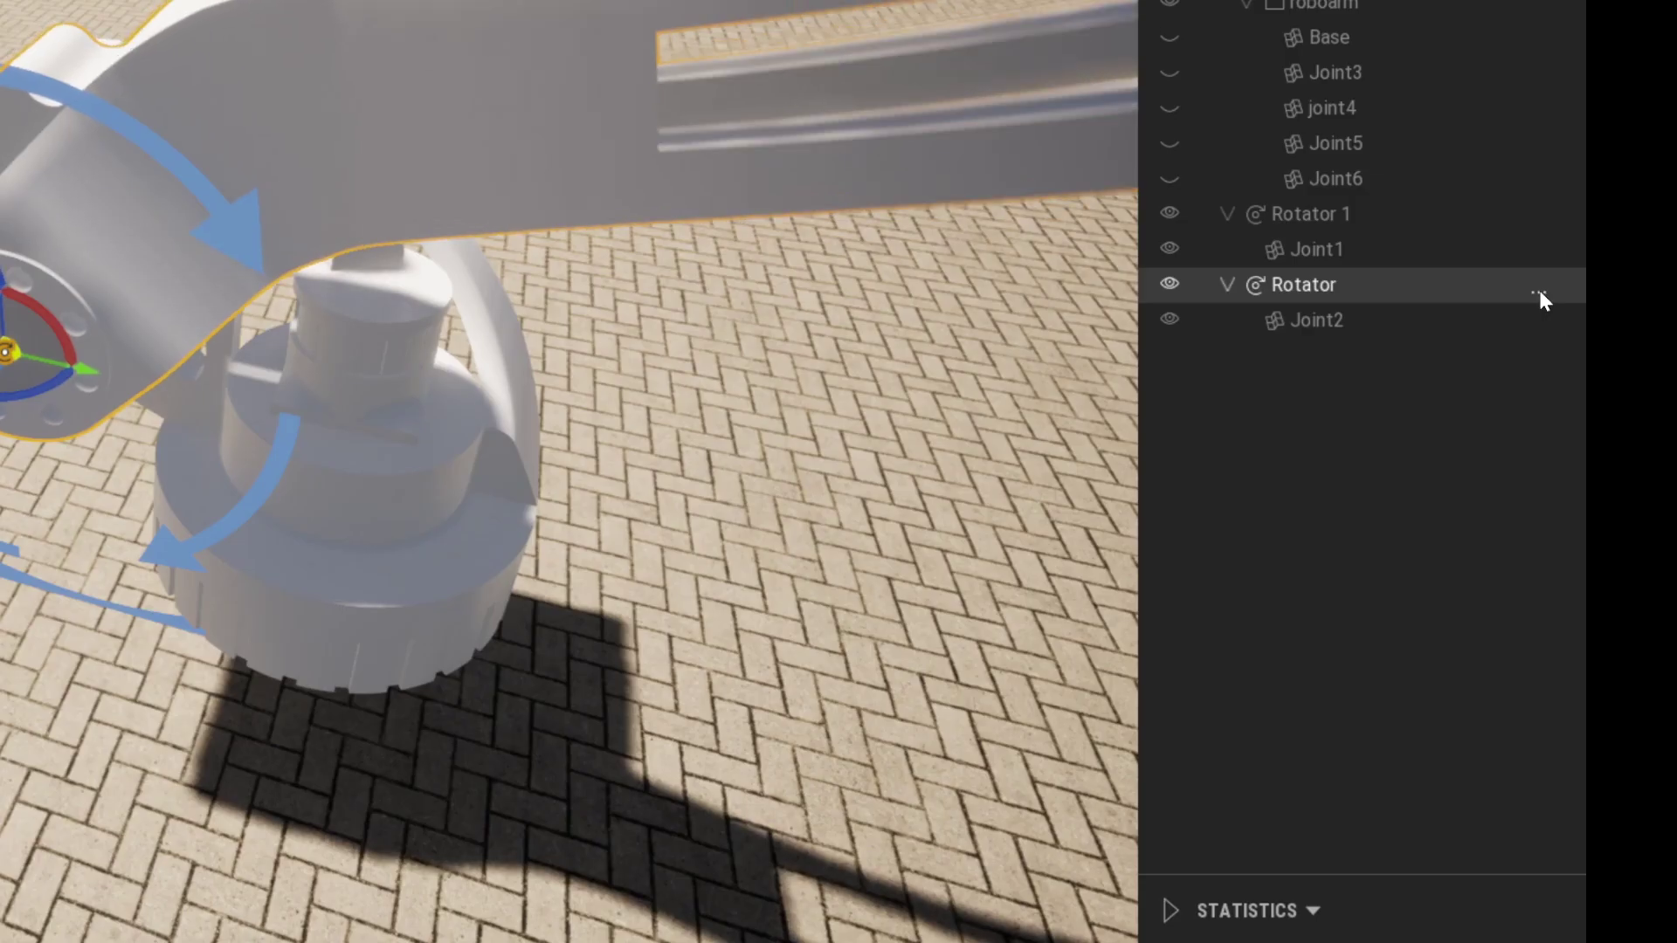
click(1673, 331)
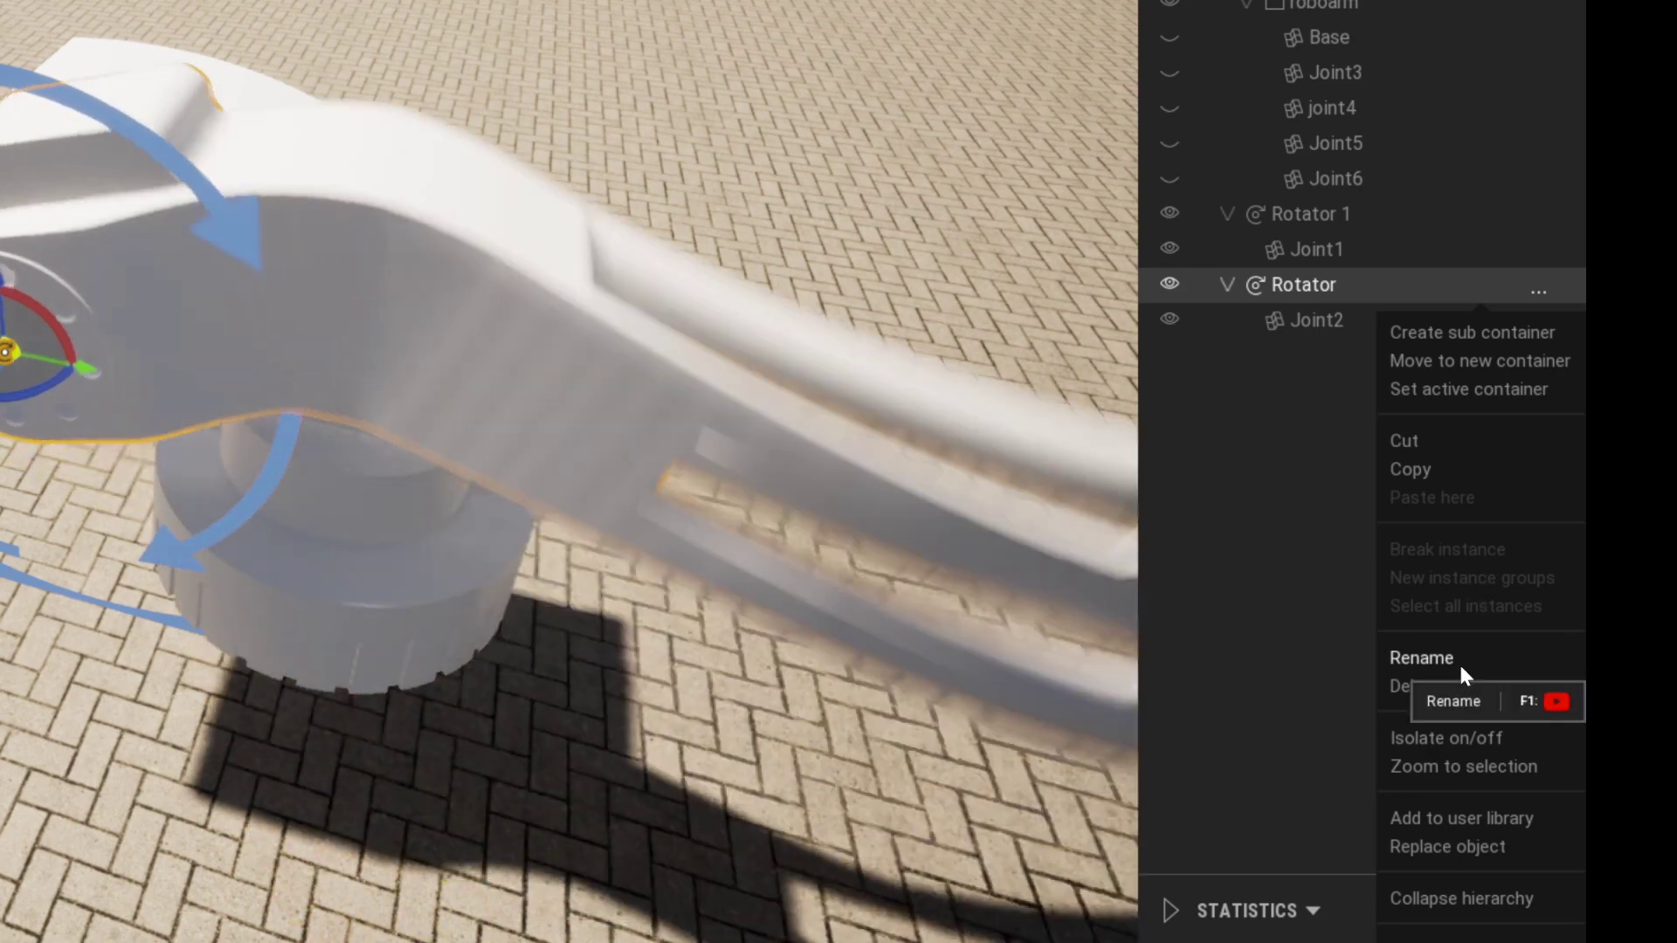
click(1458, 662)
text(2)
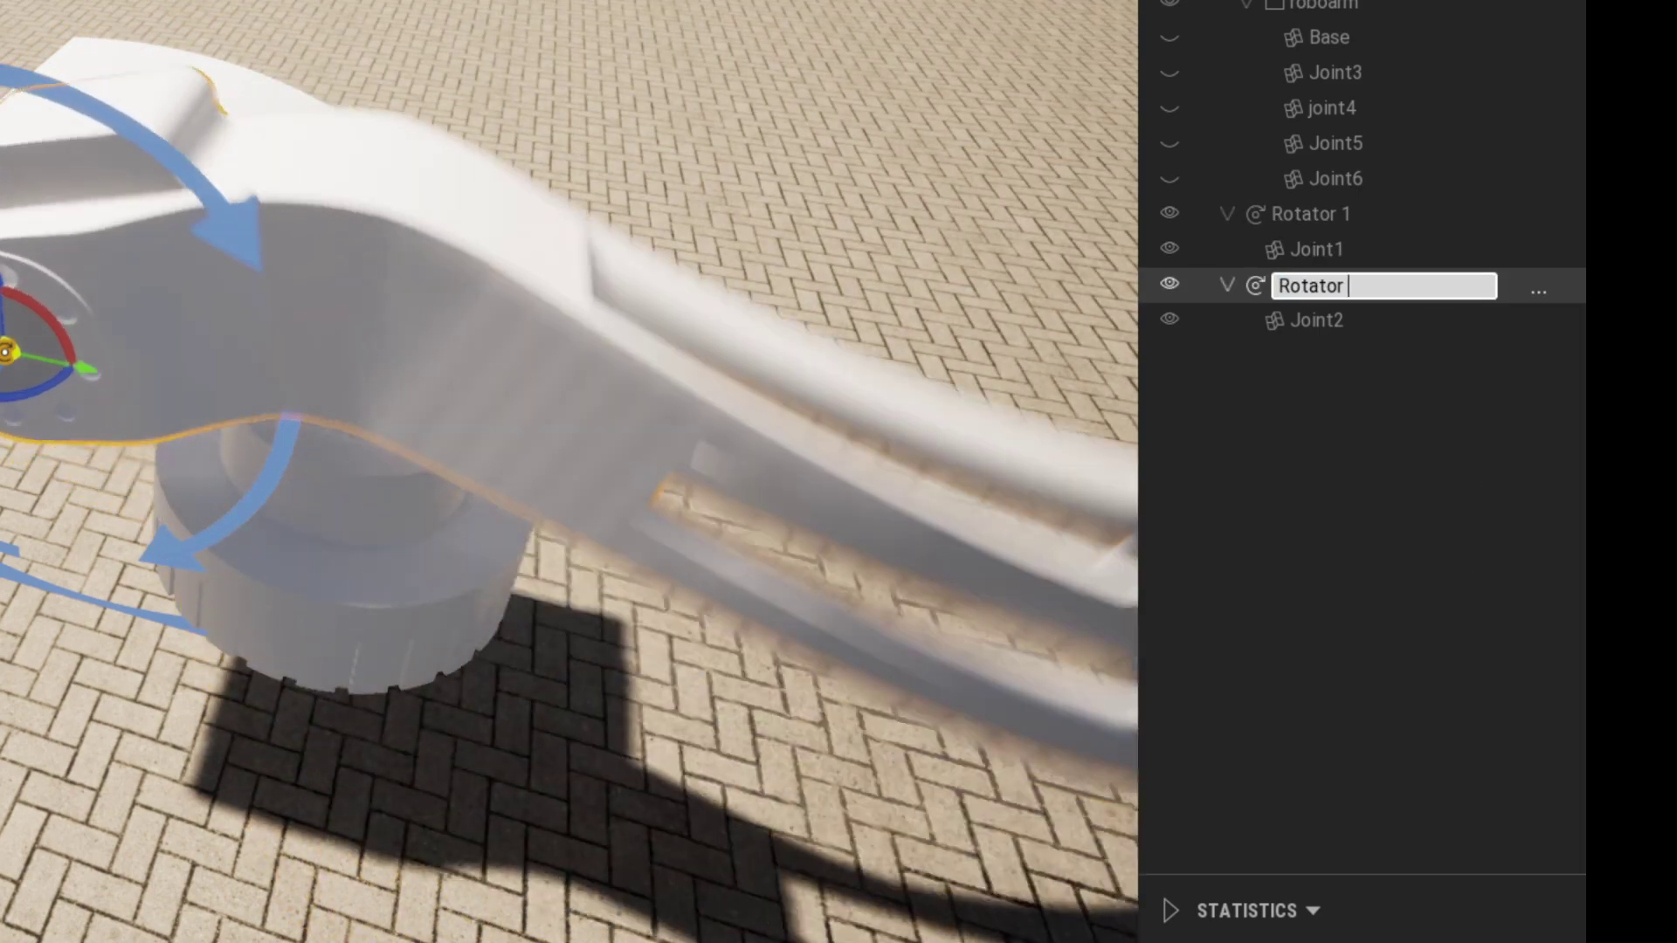
key(Return)
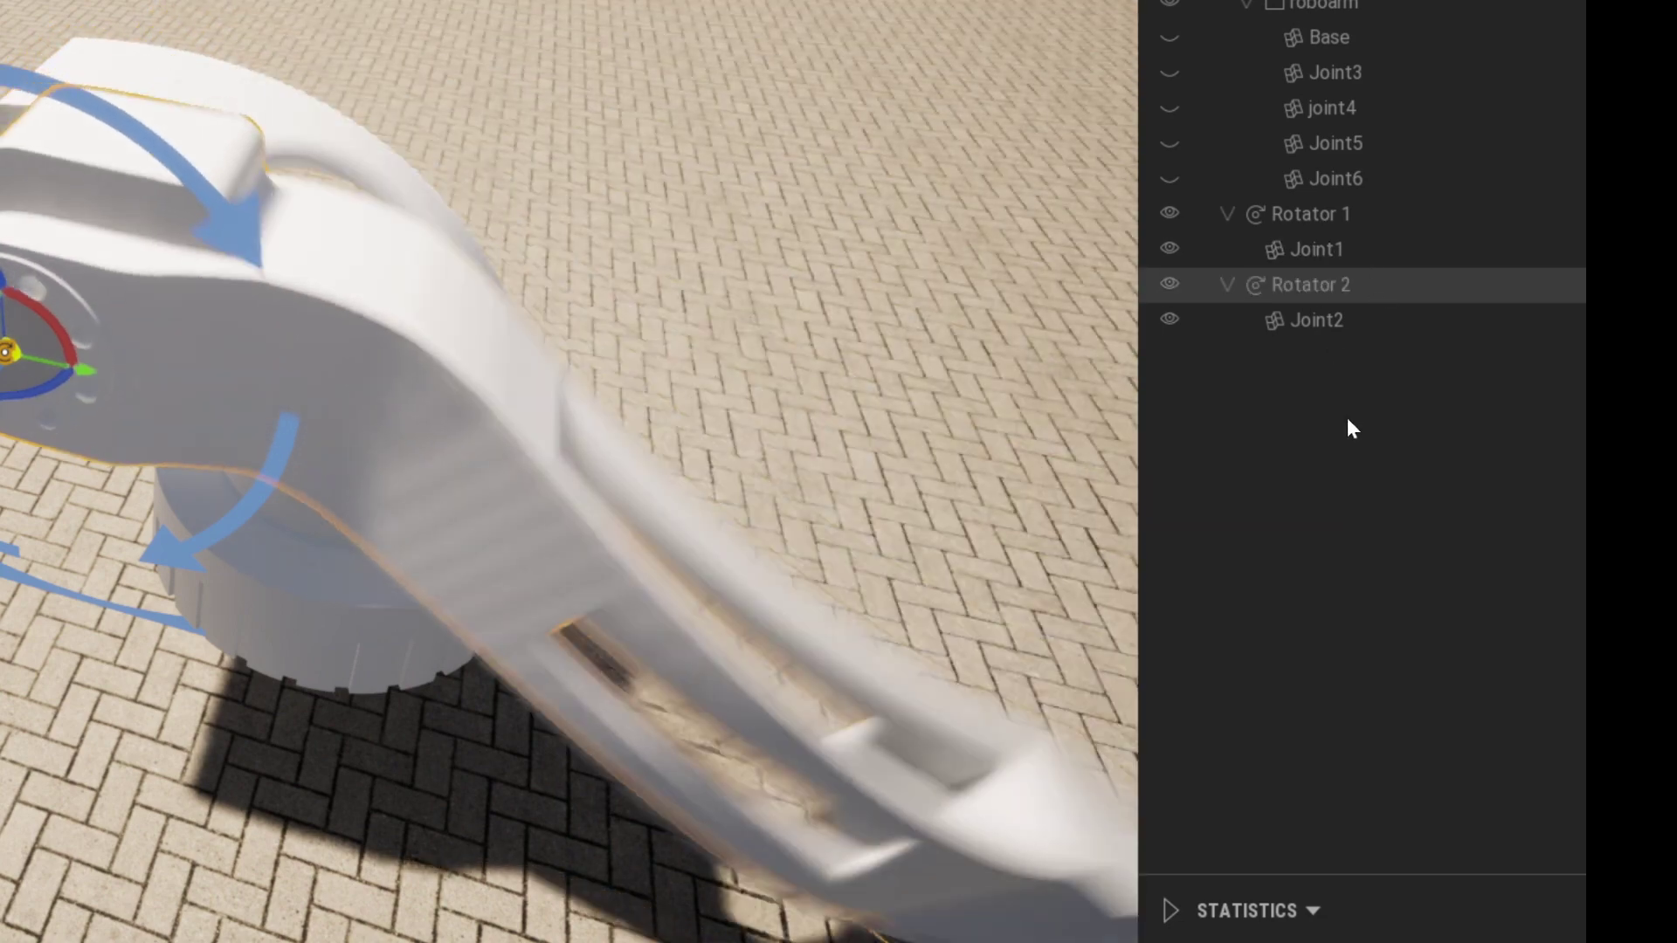
click(1290, 463)
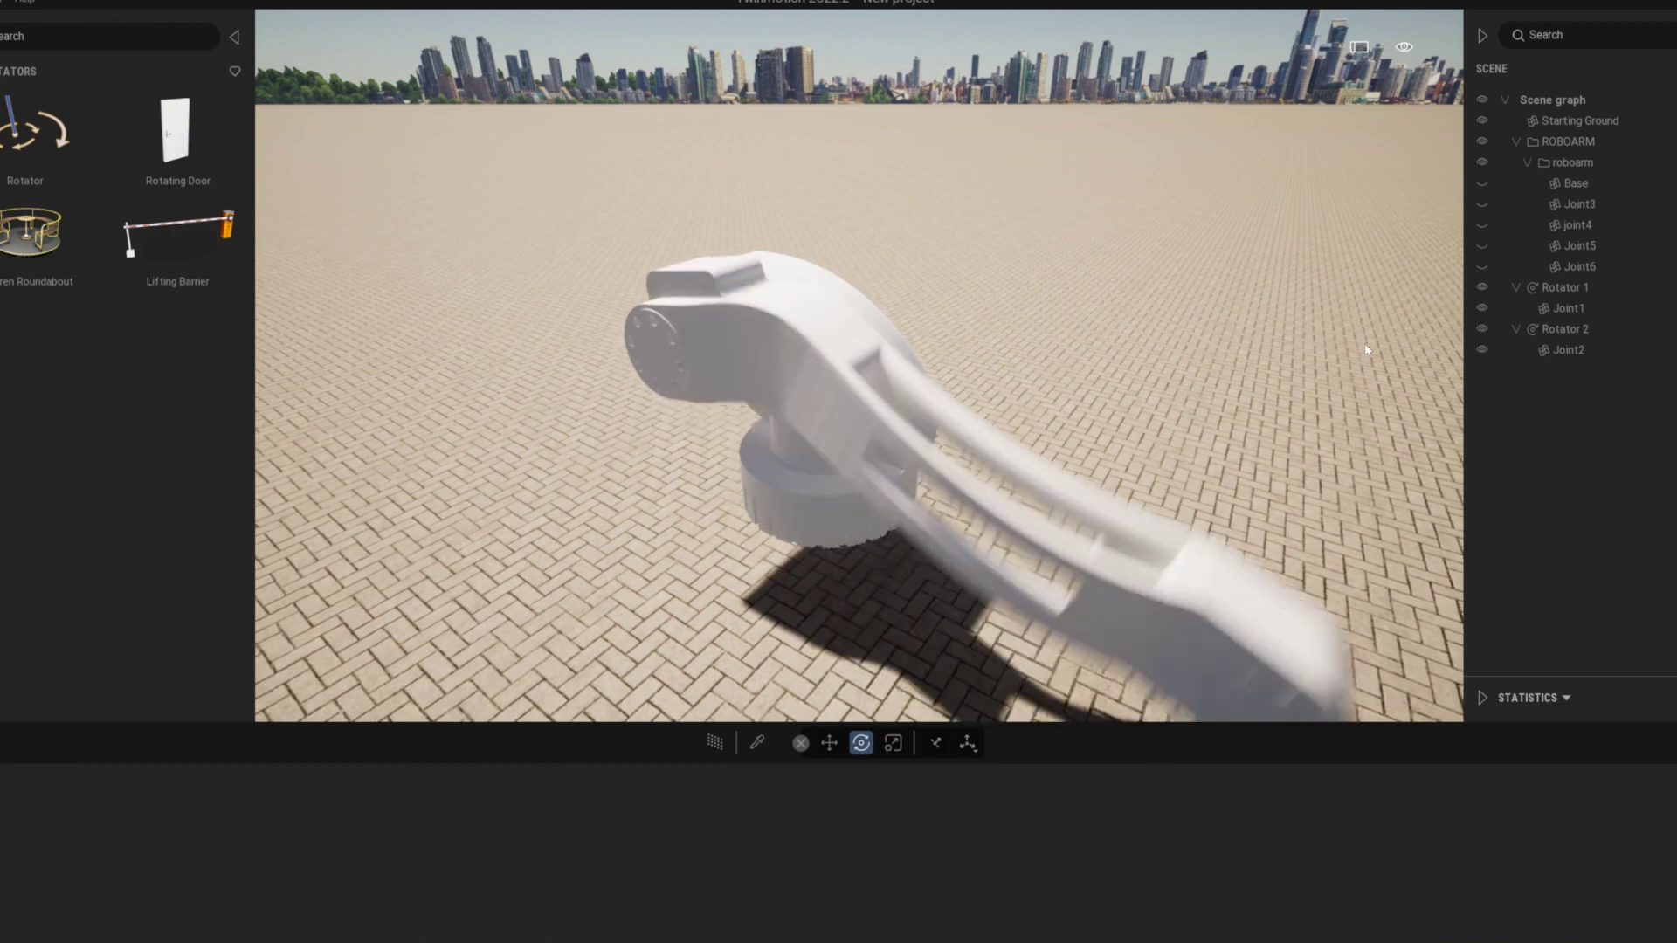
Cut Rotator 2 with its Joint2 and paste it inside Rotator 1 in the scene graph
click(1572, 334)
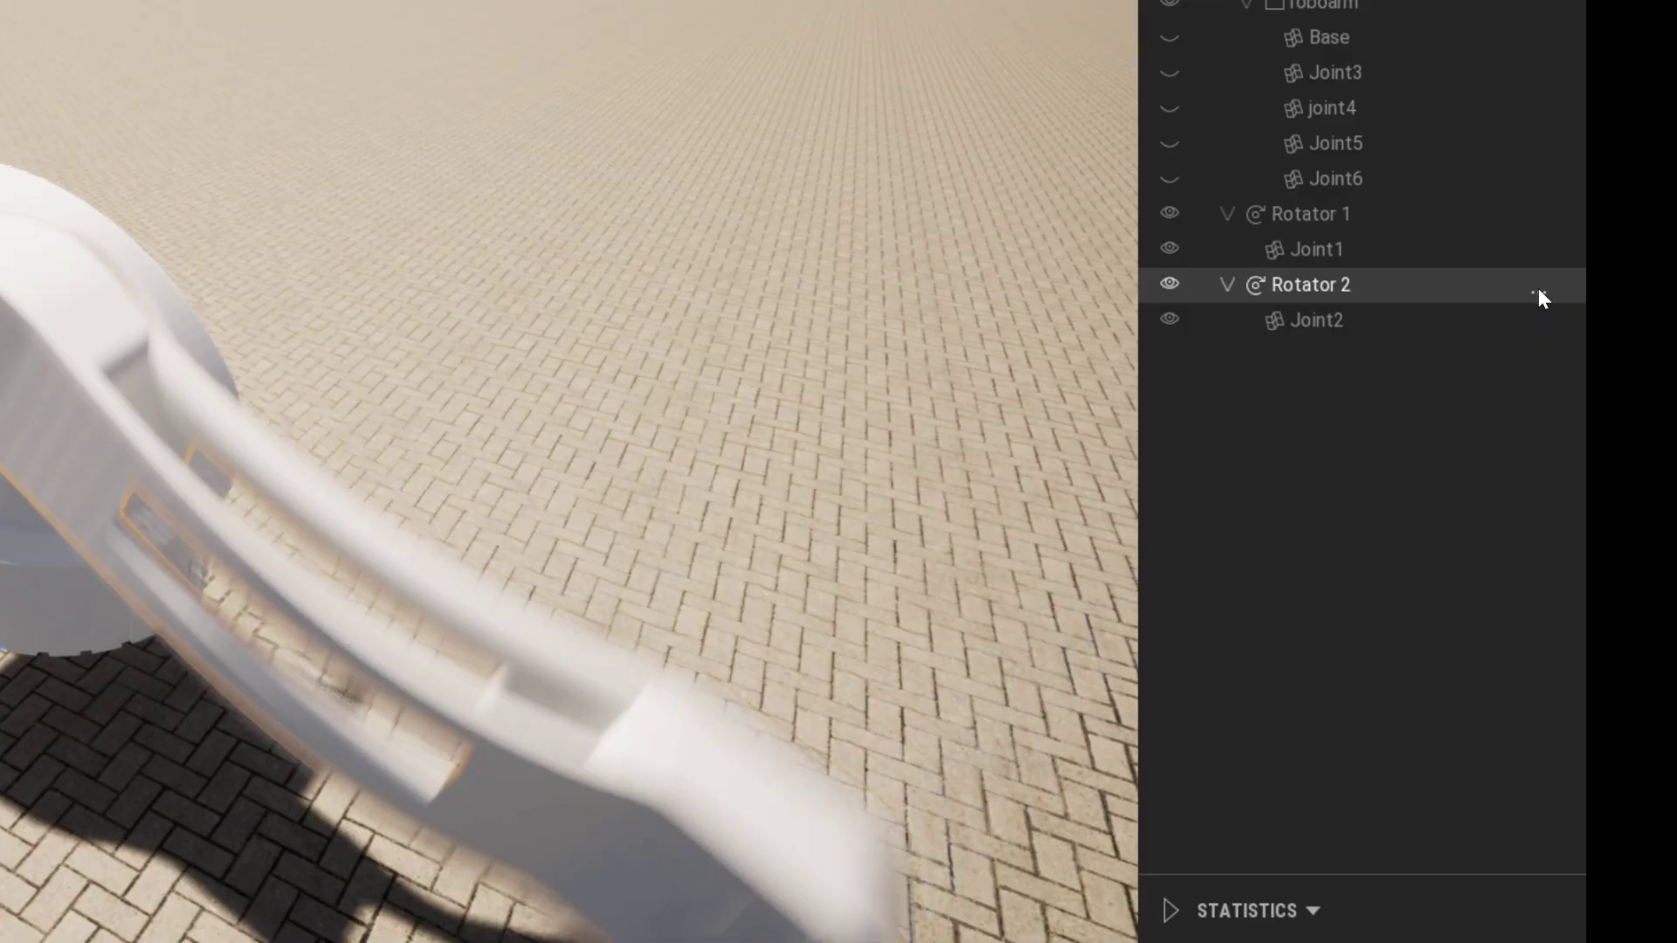
click(1676, 335)
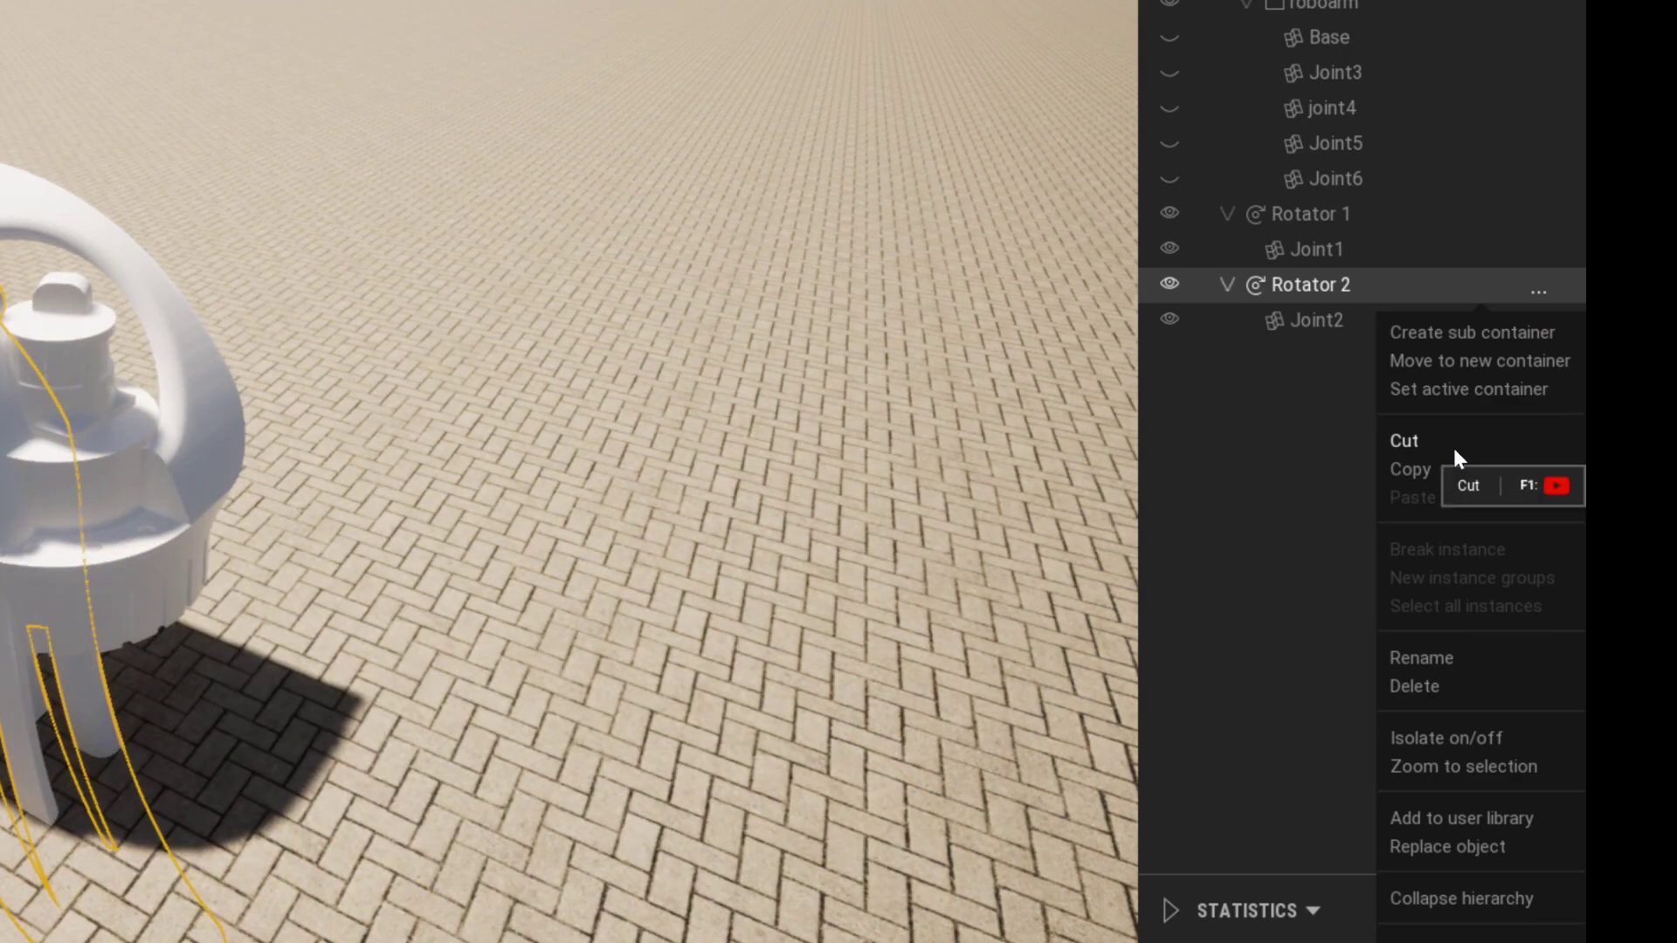
click(1453, 448)
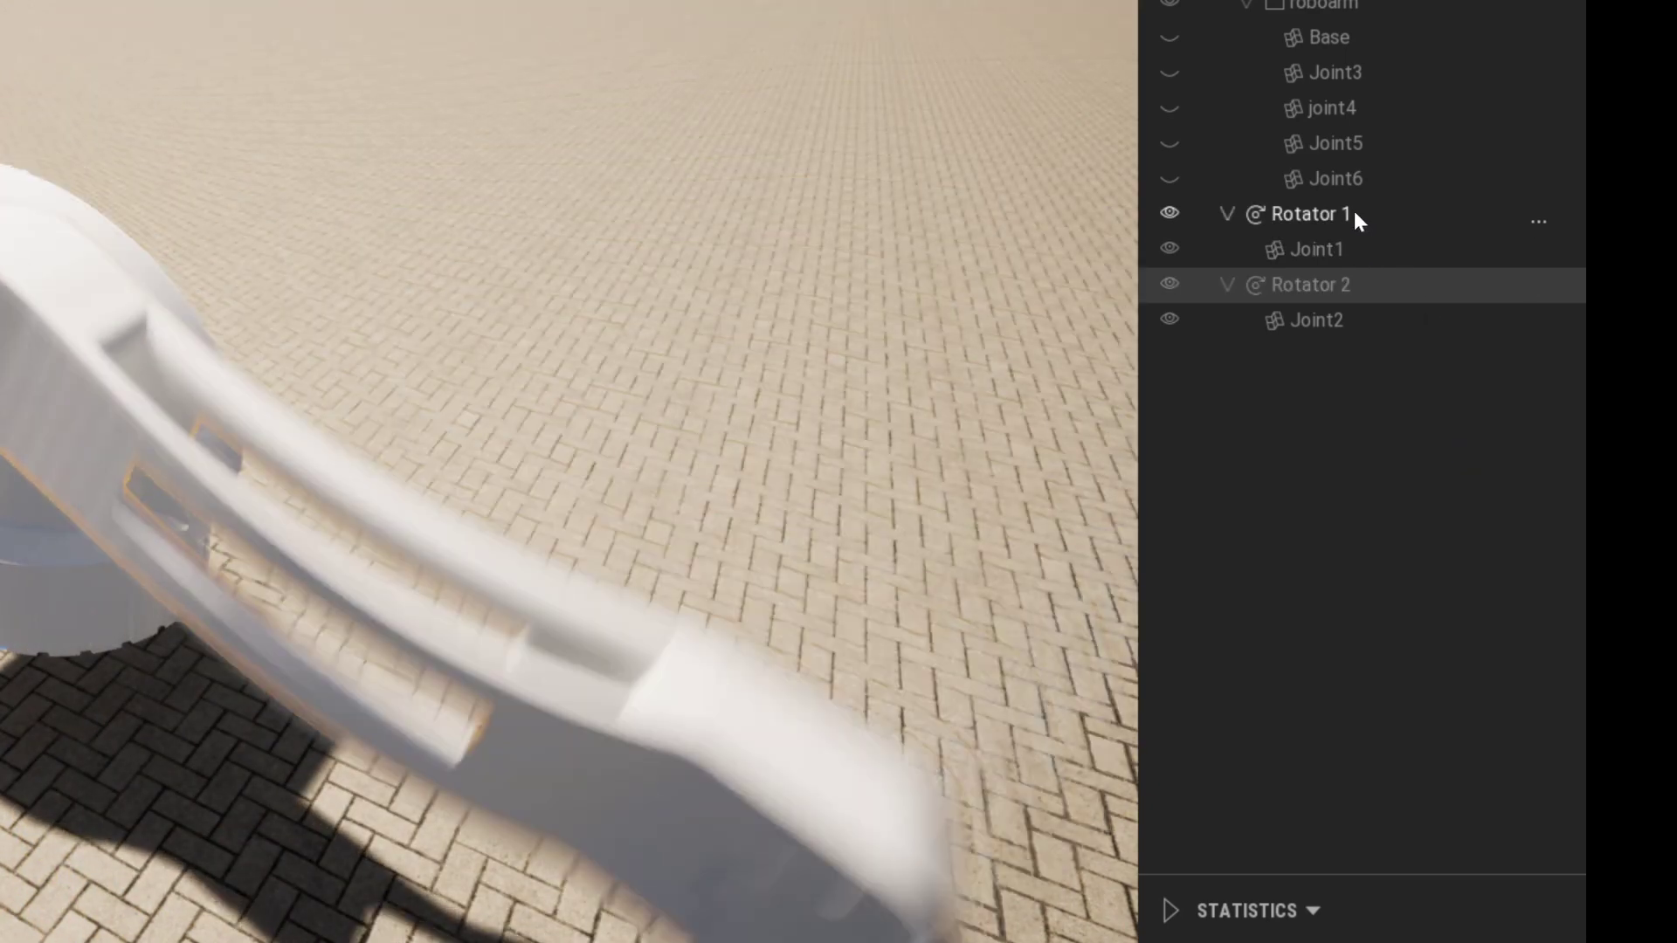
click(1355, 215)
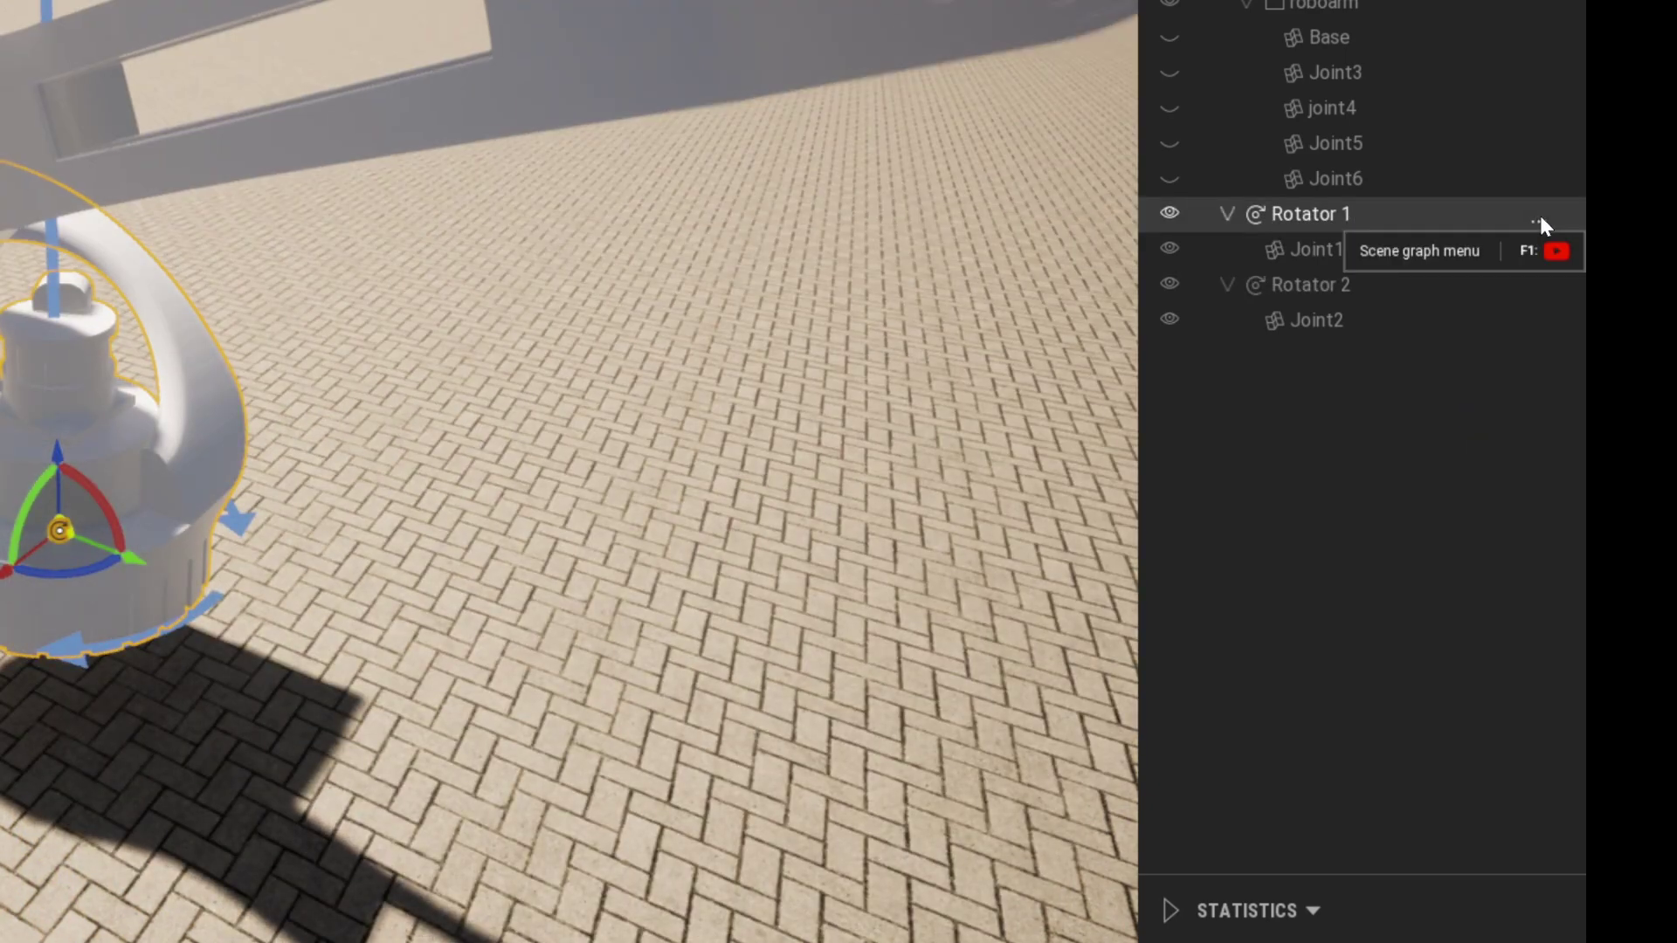
click(1539, 220)
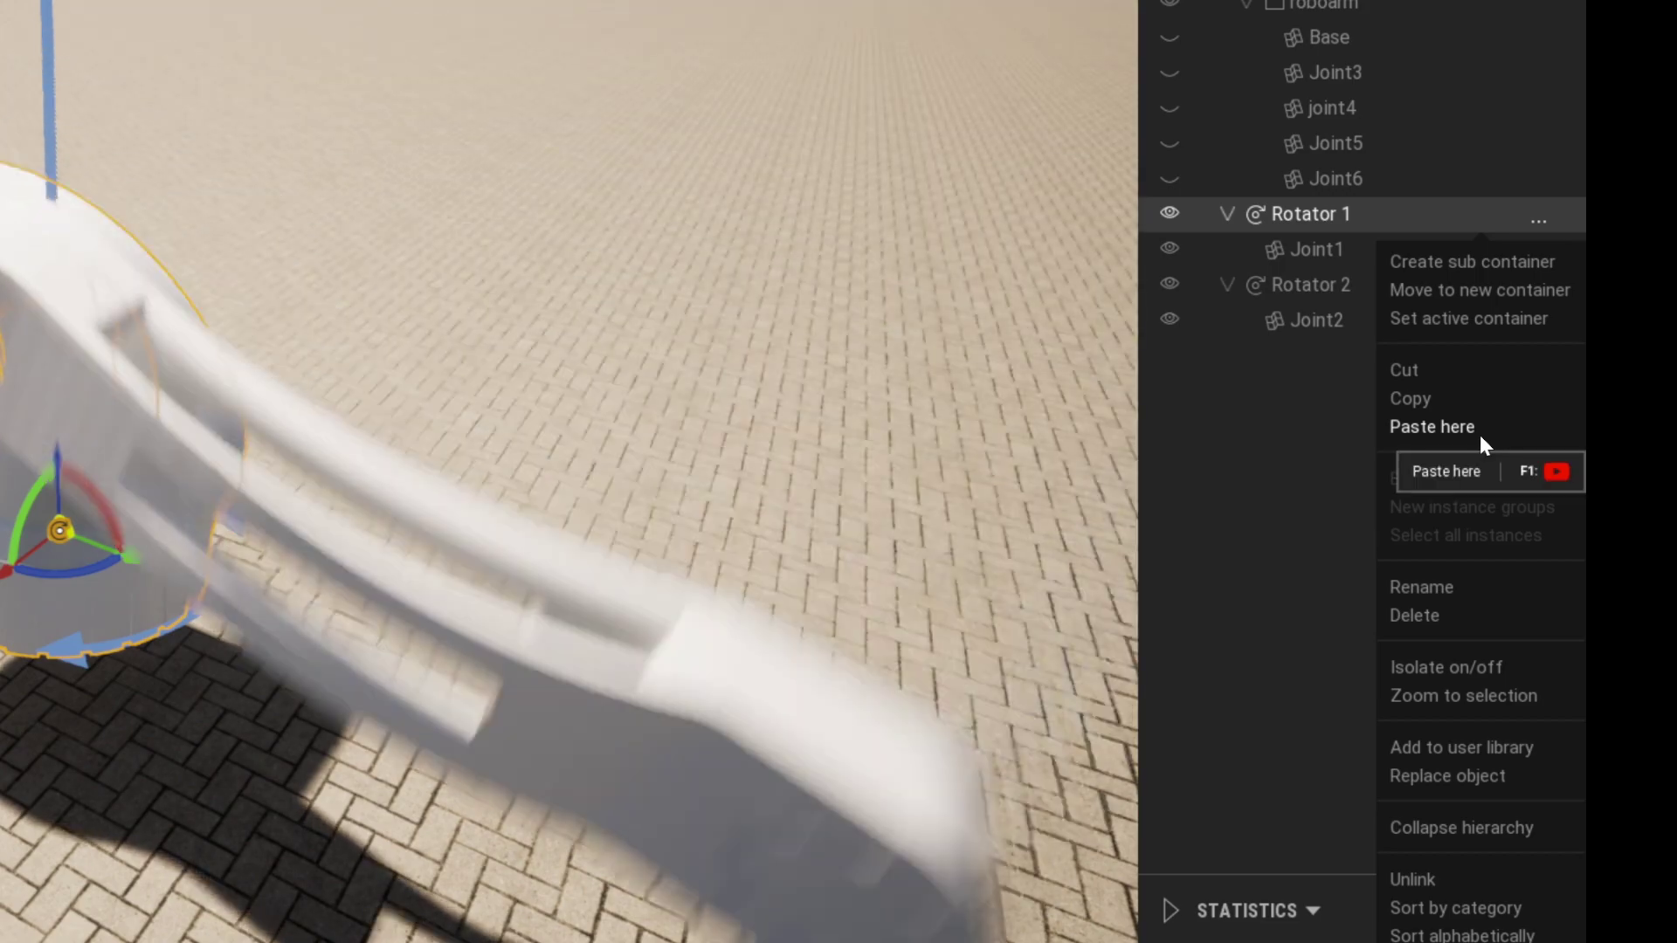
click(1479, 437)
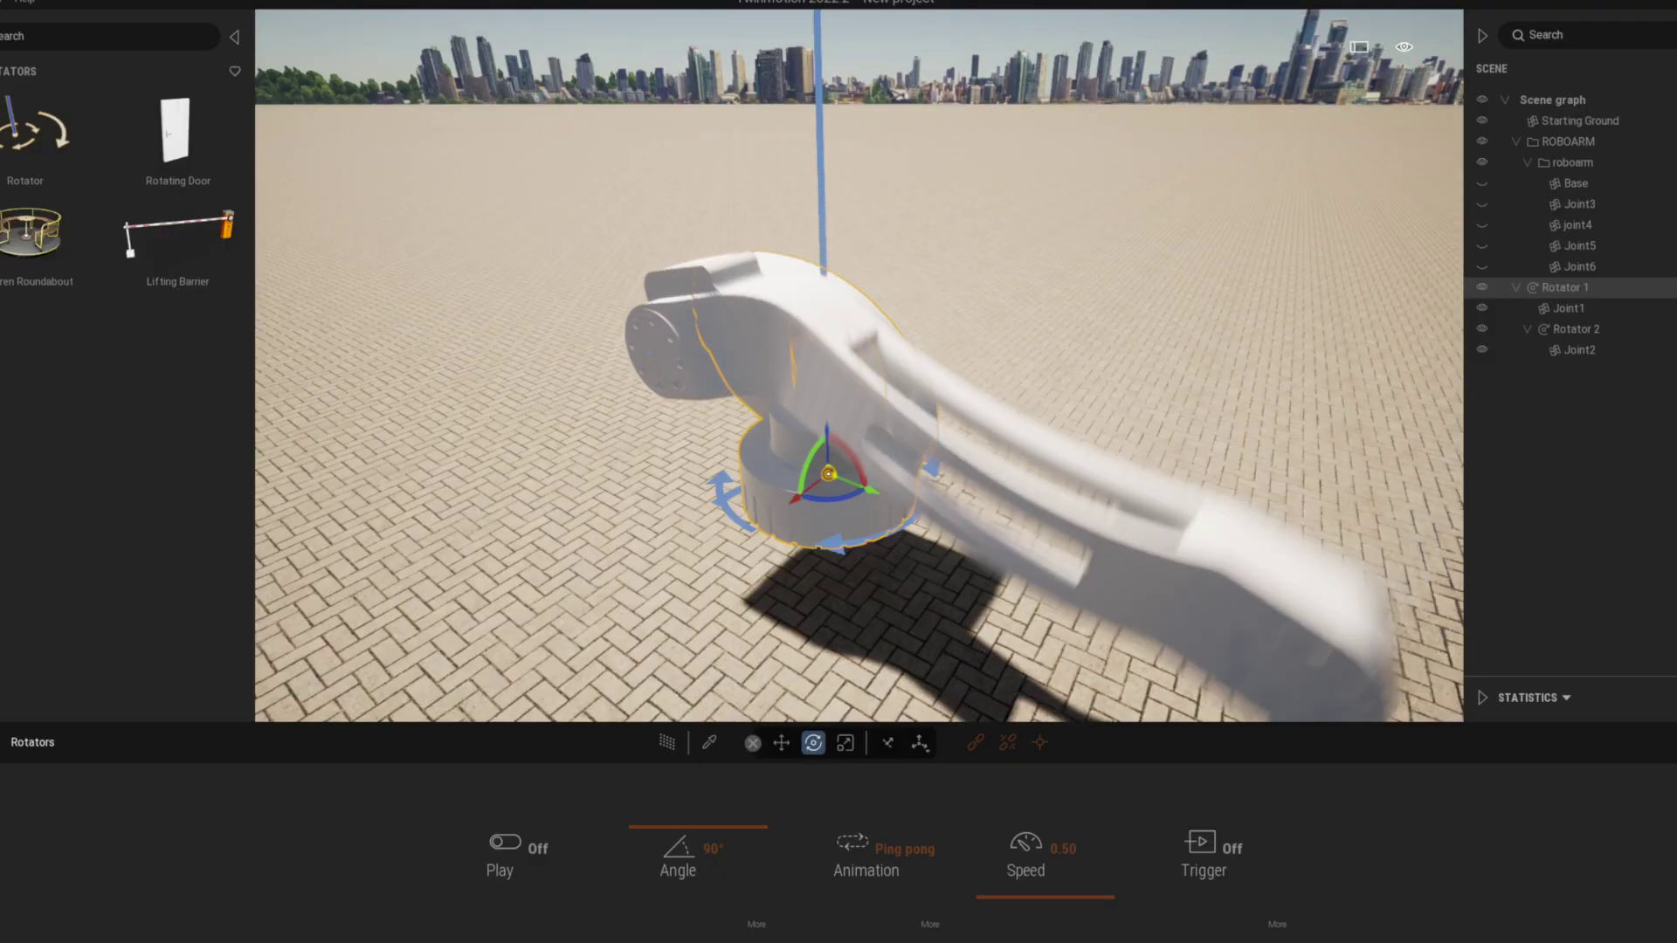
Play Rotator 1's animation to check that the nested joint follows it, and switch playback off
click(1367, 253)
click(1591, 287)
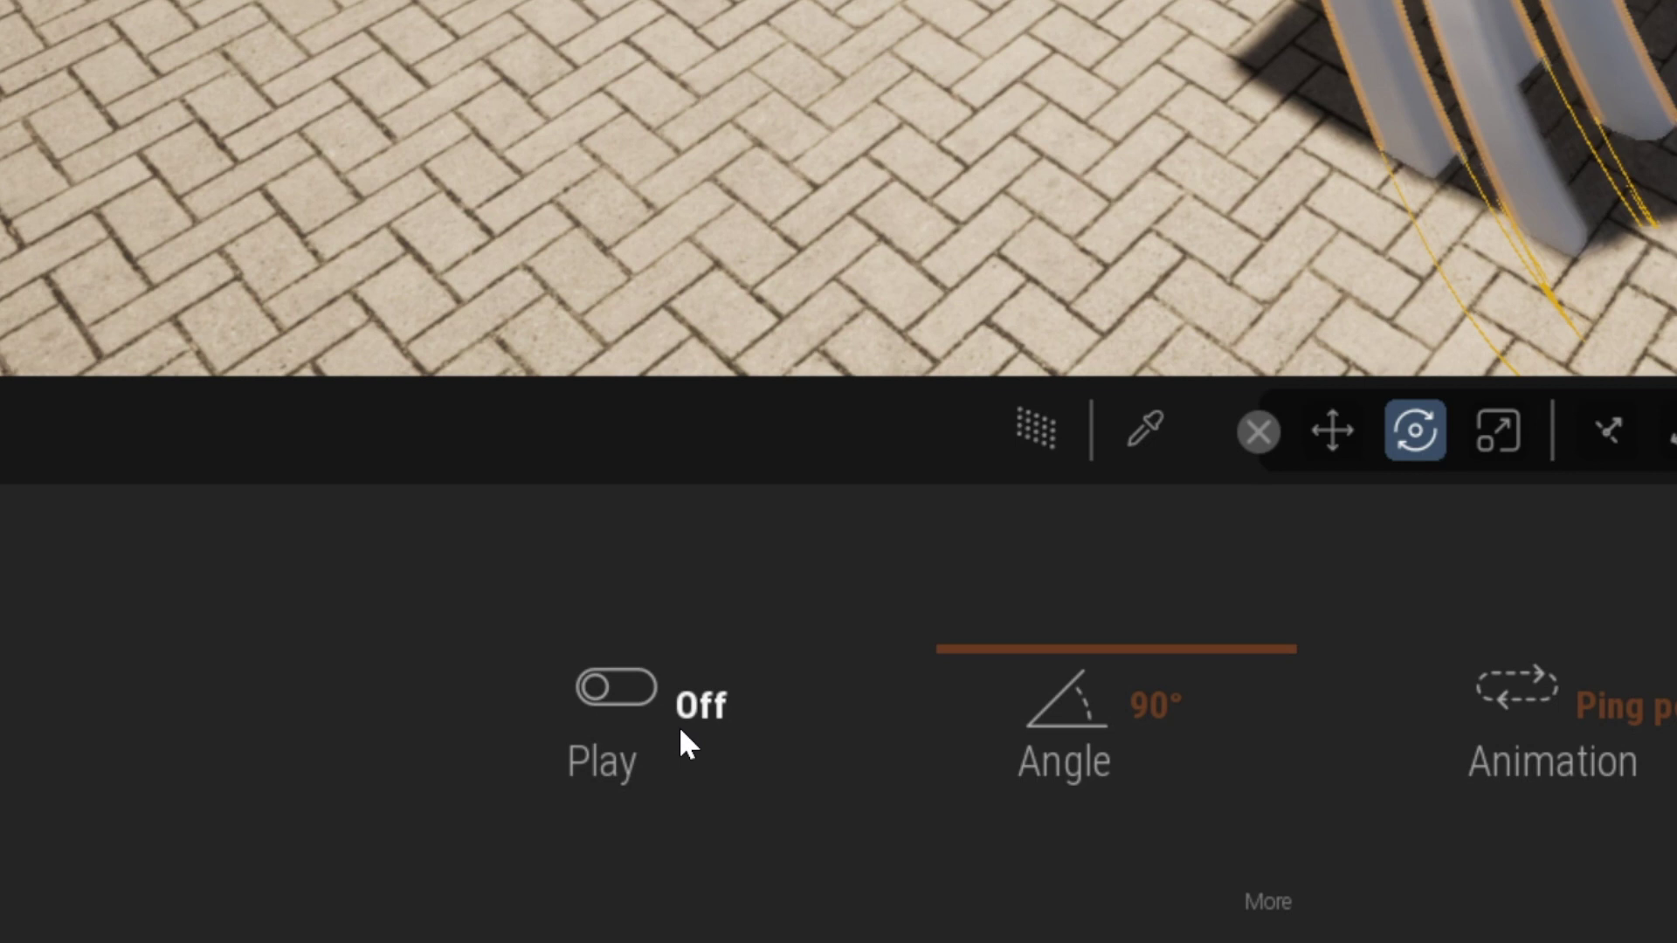
click(680, 731)
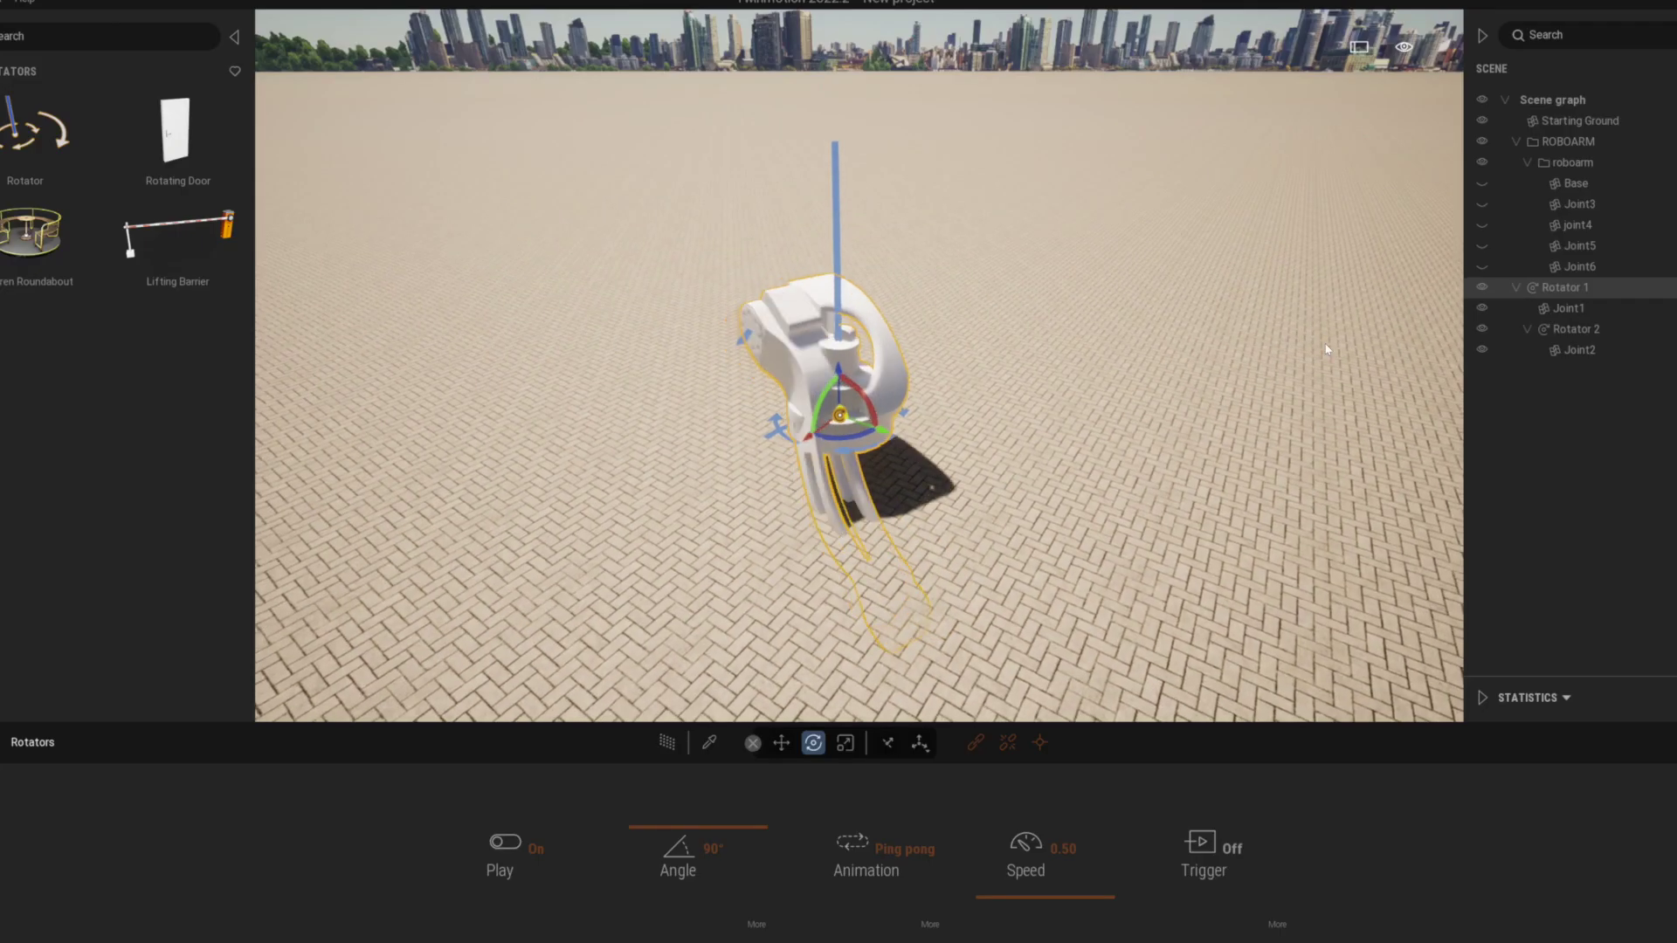
click(515, 851)
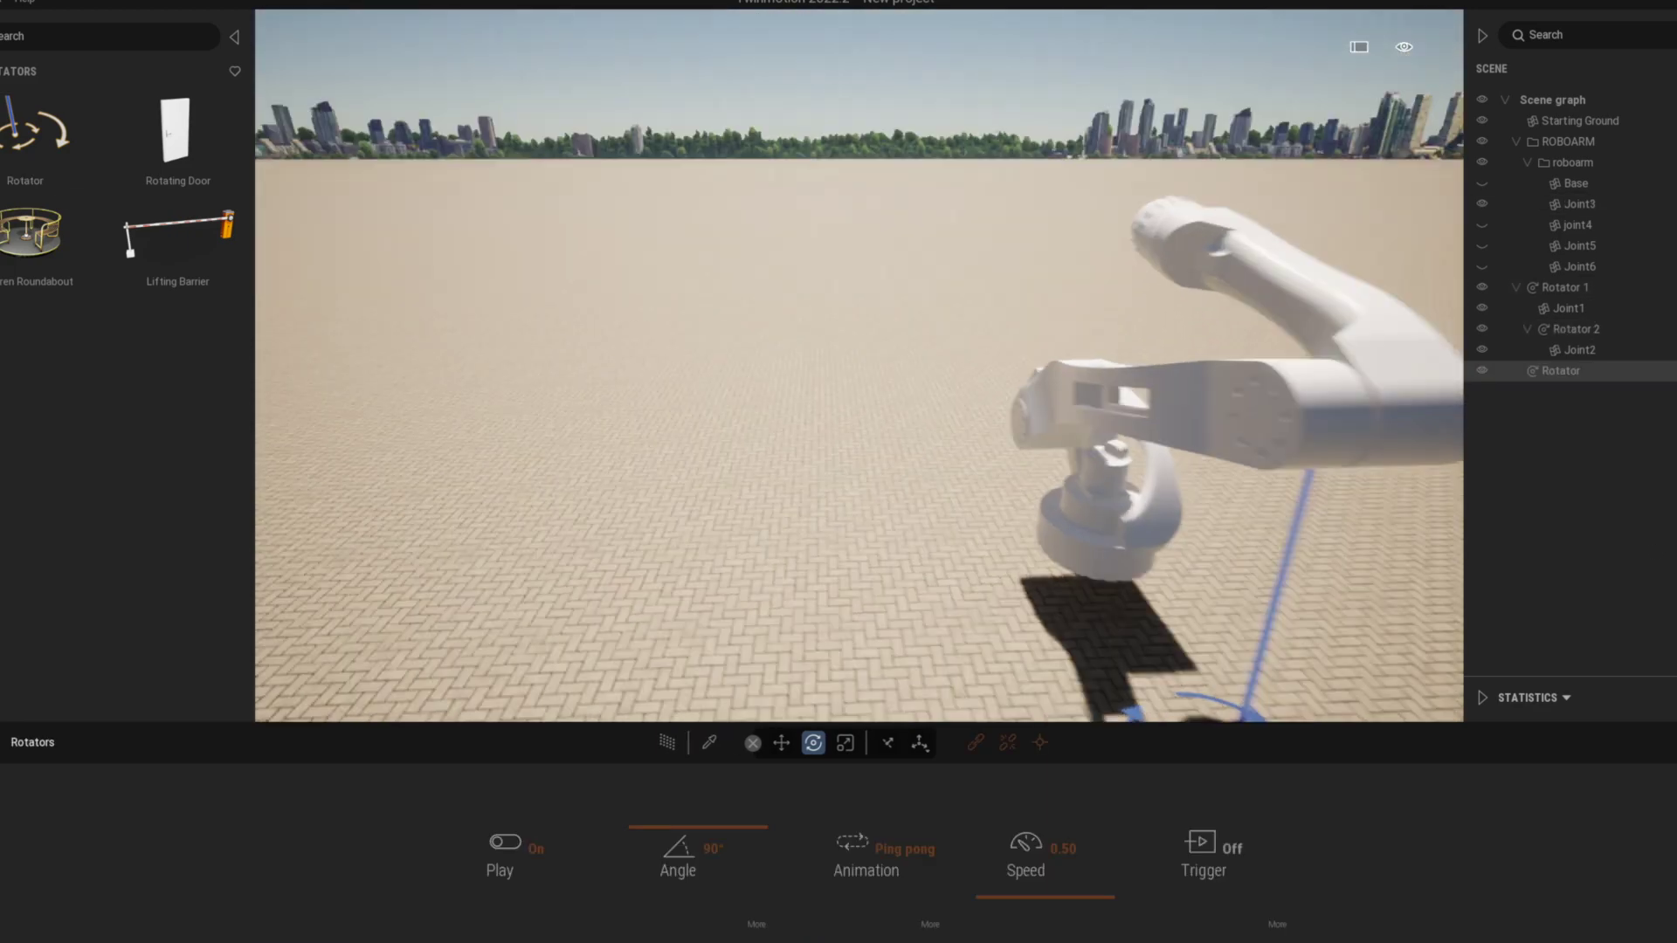
Position a new Rotator at the centre of Joint3's round pivot on axis X and nest Joint3 inside it
shift+middle_drag(1109, 489, 752, 516)
drag(742, 533, 732, 343)
click(872, 743)
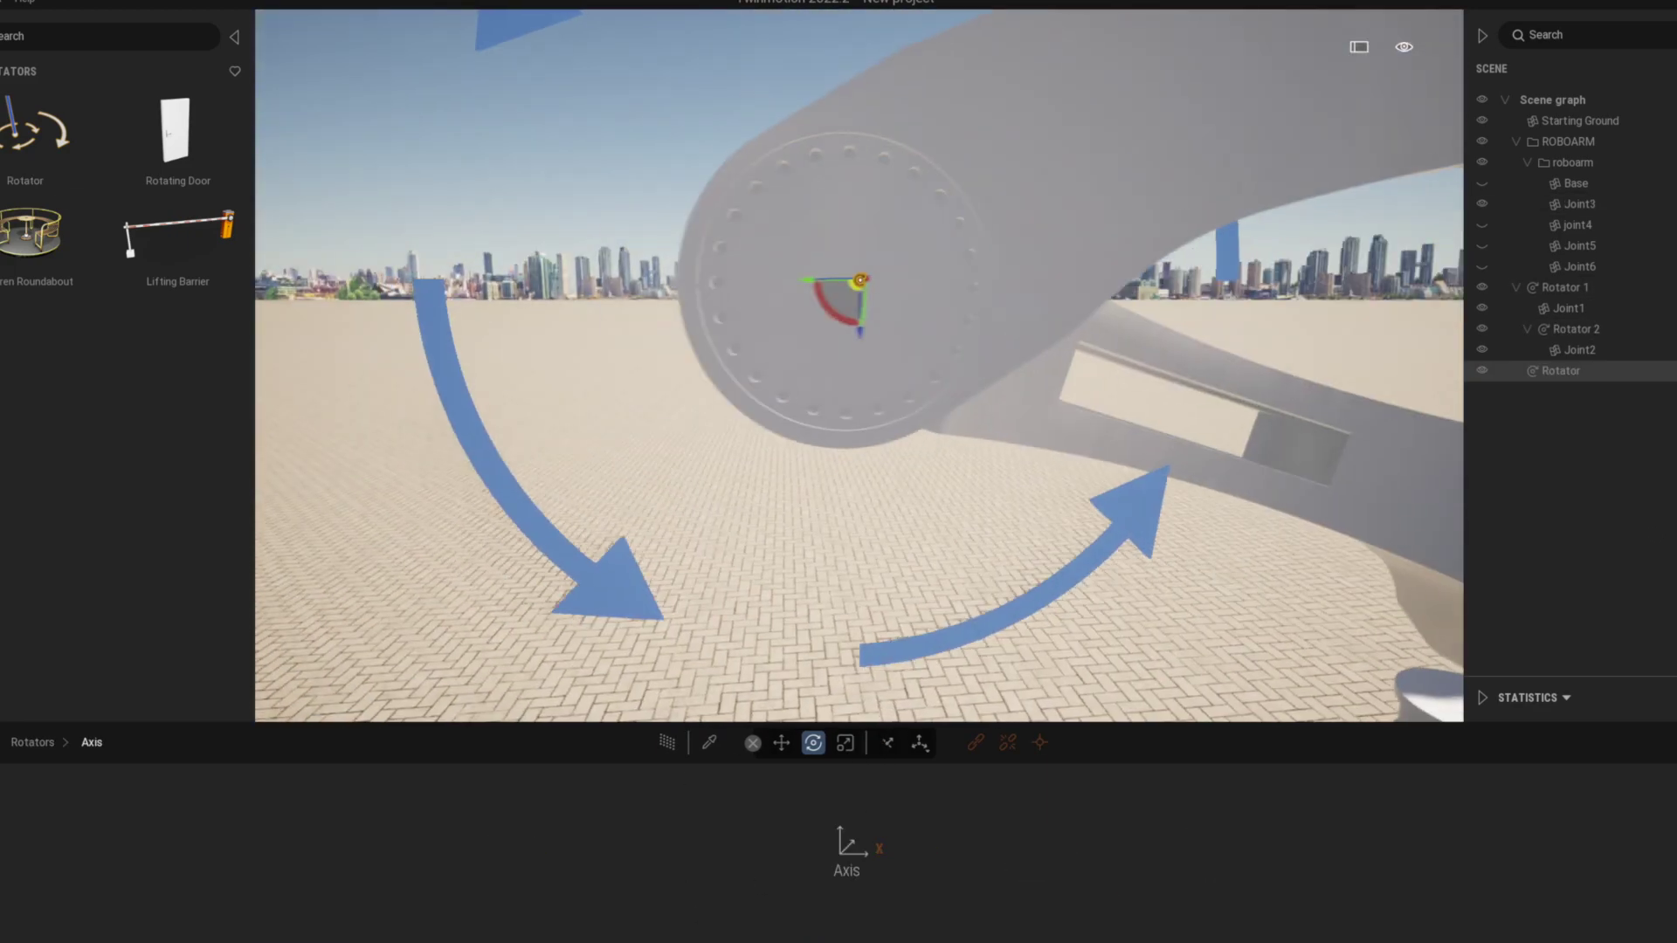
drag(1579, 203, 1563, 370)
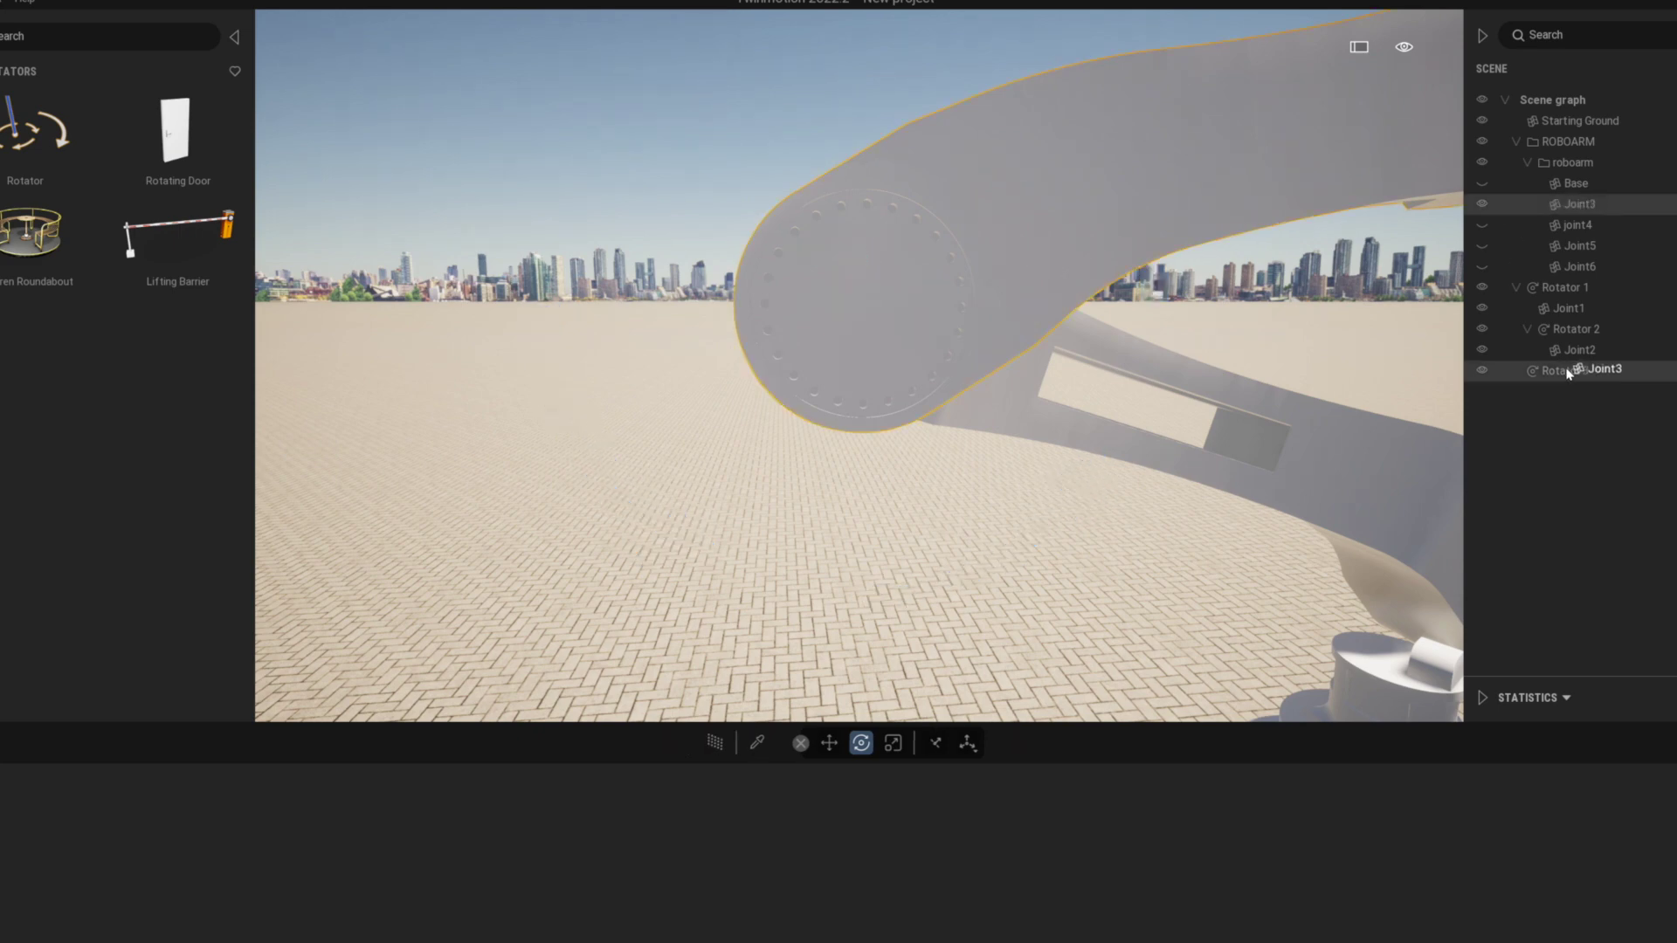
shift+middle_drag(1406, 603, 1240, 559)
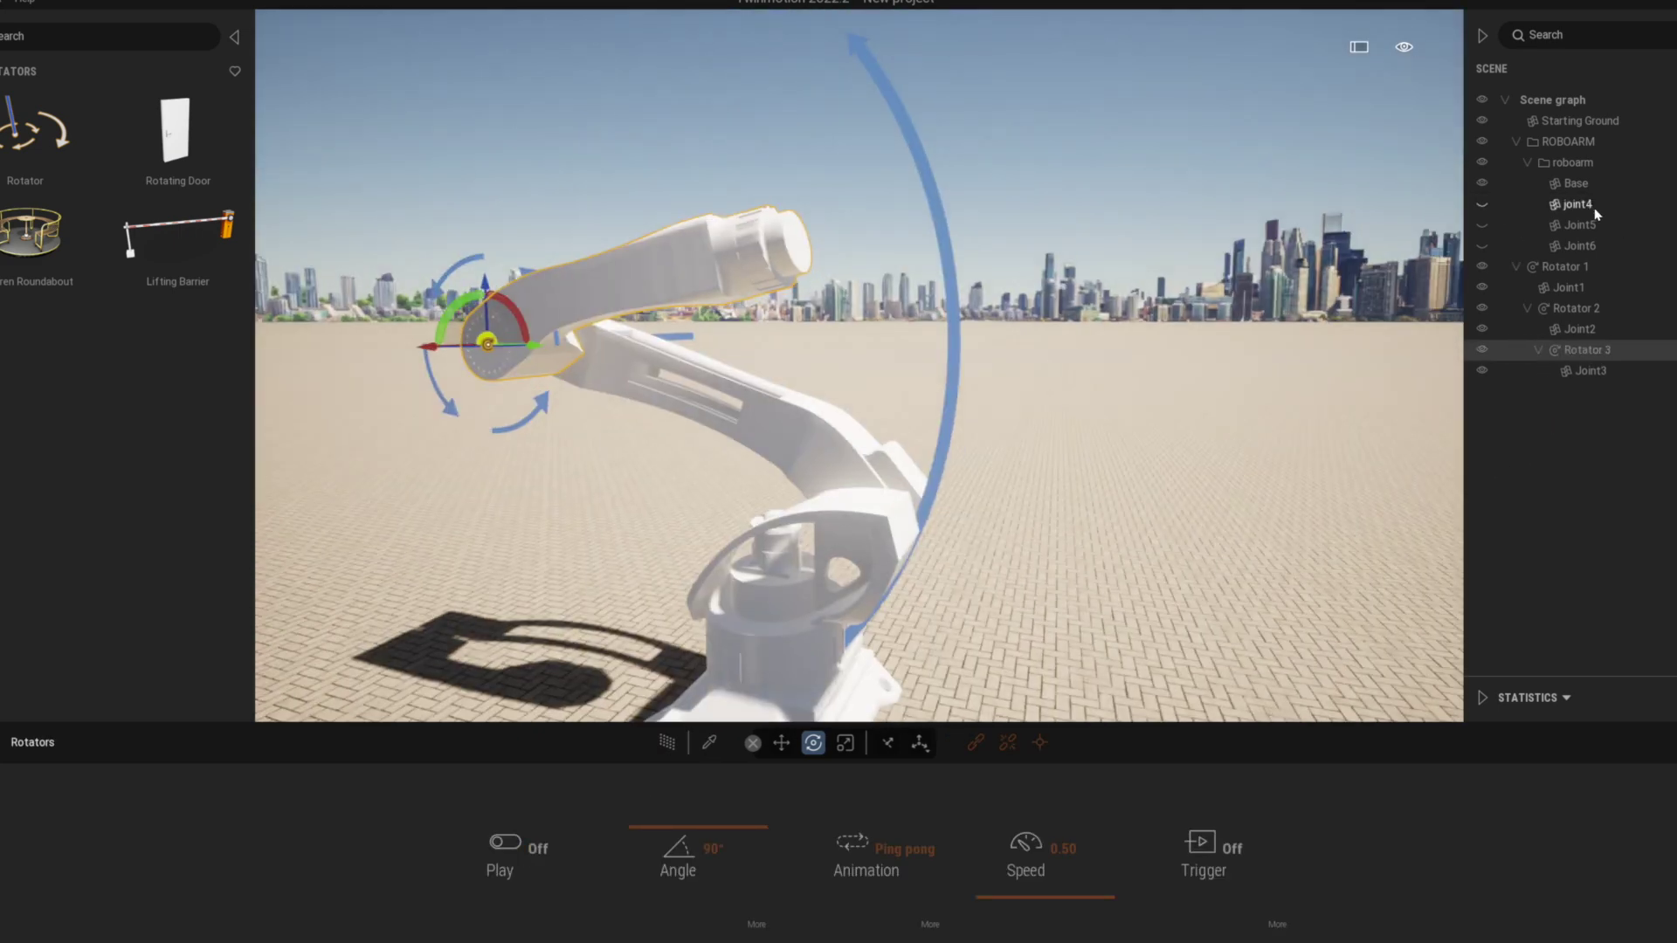
Place a new Rotator on the round end face of Joint3 while joint4 is hidden
drag(24, 131, 1052, 691)
click(1482, 205)
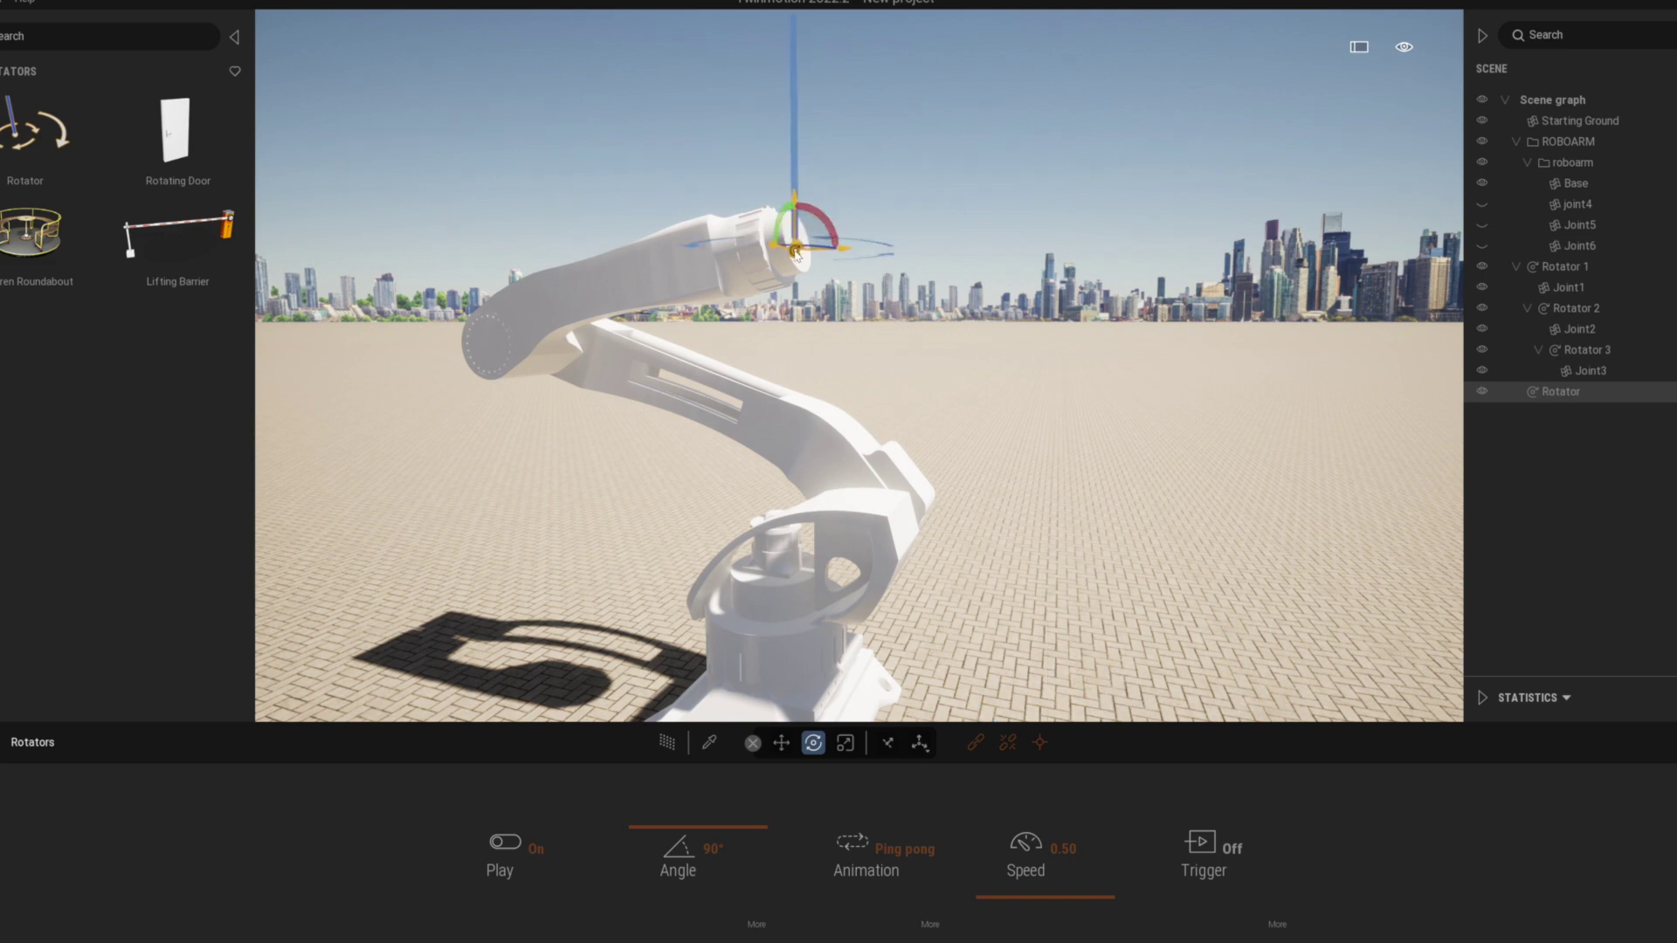
drag(832, 267, 790, 288)
shift+middle_drag(791, 288, 786, 323)
Rename the rotator on Joint3's end face as Rotator 4
right_click(1603, 393)
click(1658, 611)
text(4)
key(Return)
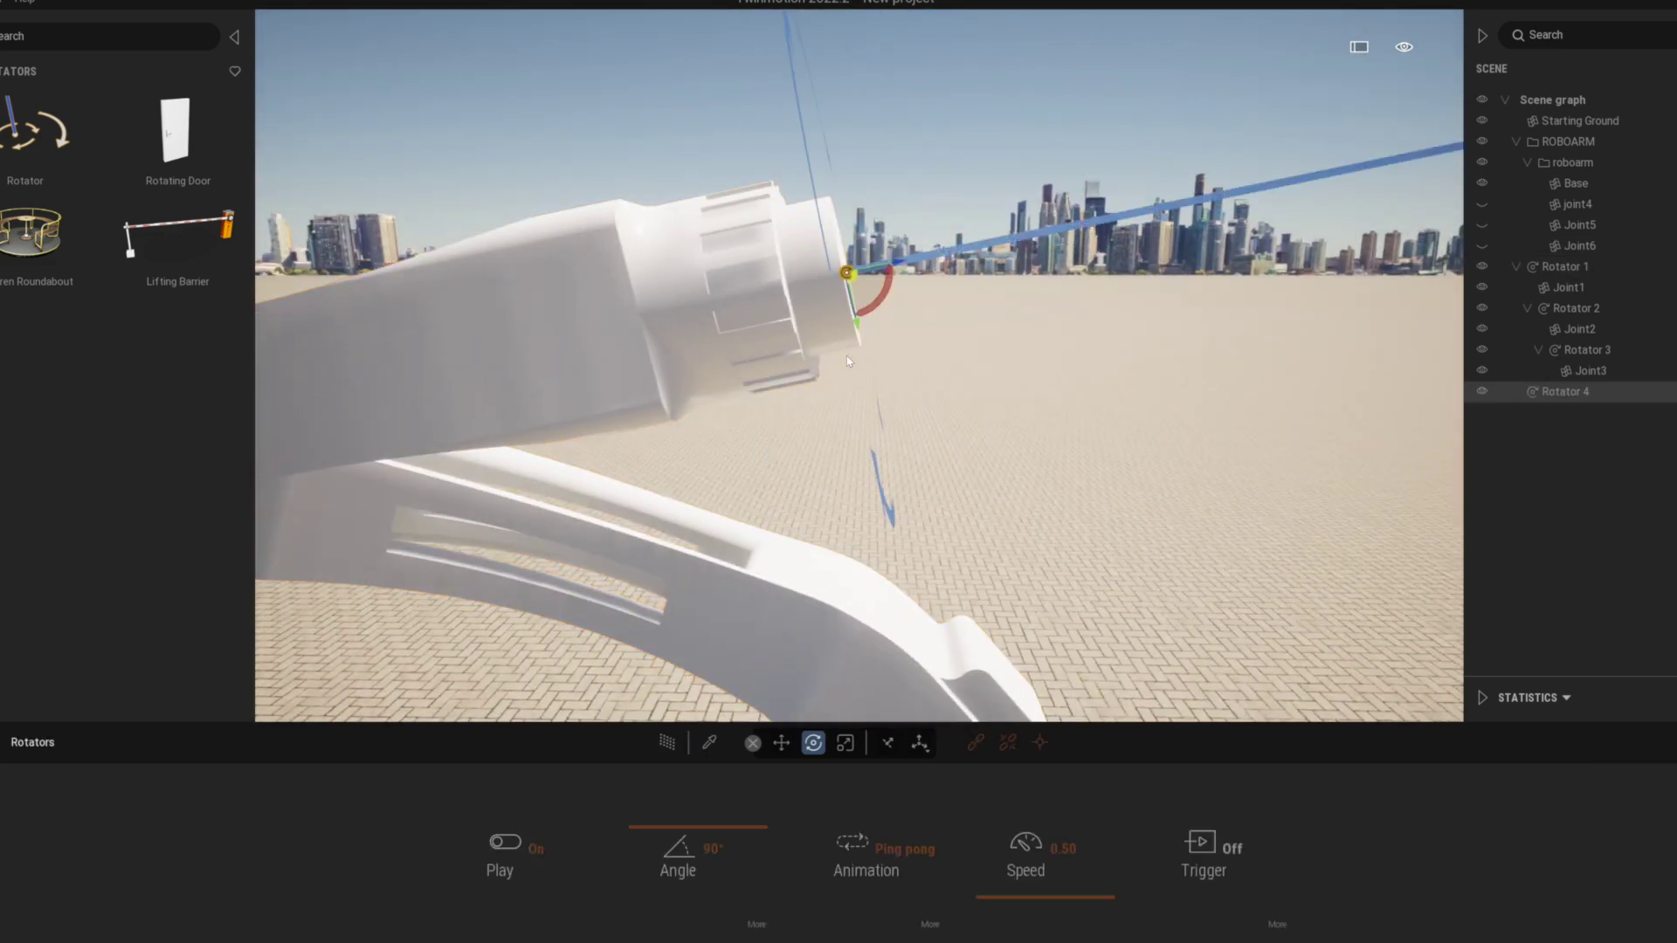
Make joint4 visible and move it out of the roboarm folder to the scene graph's top level
click(1519, 206)
click(1483, 204)
drag(1555, 204, 1598, 527)
click(1565, 371)
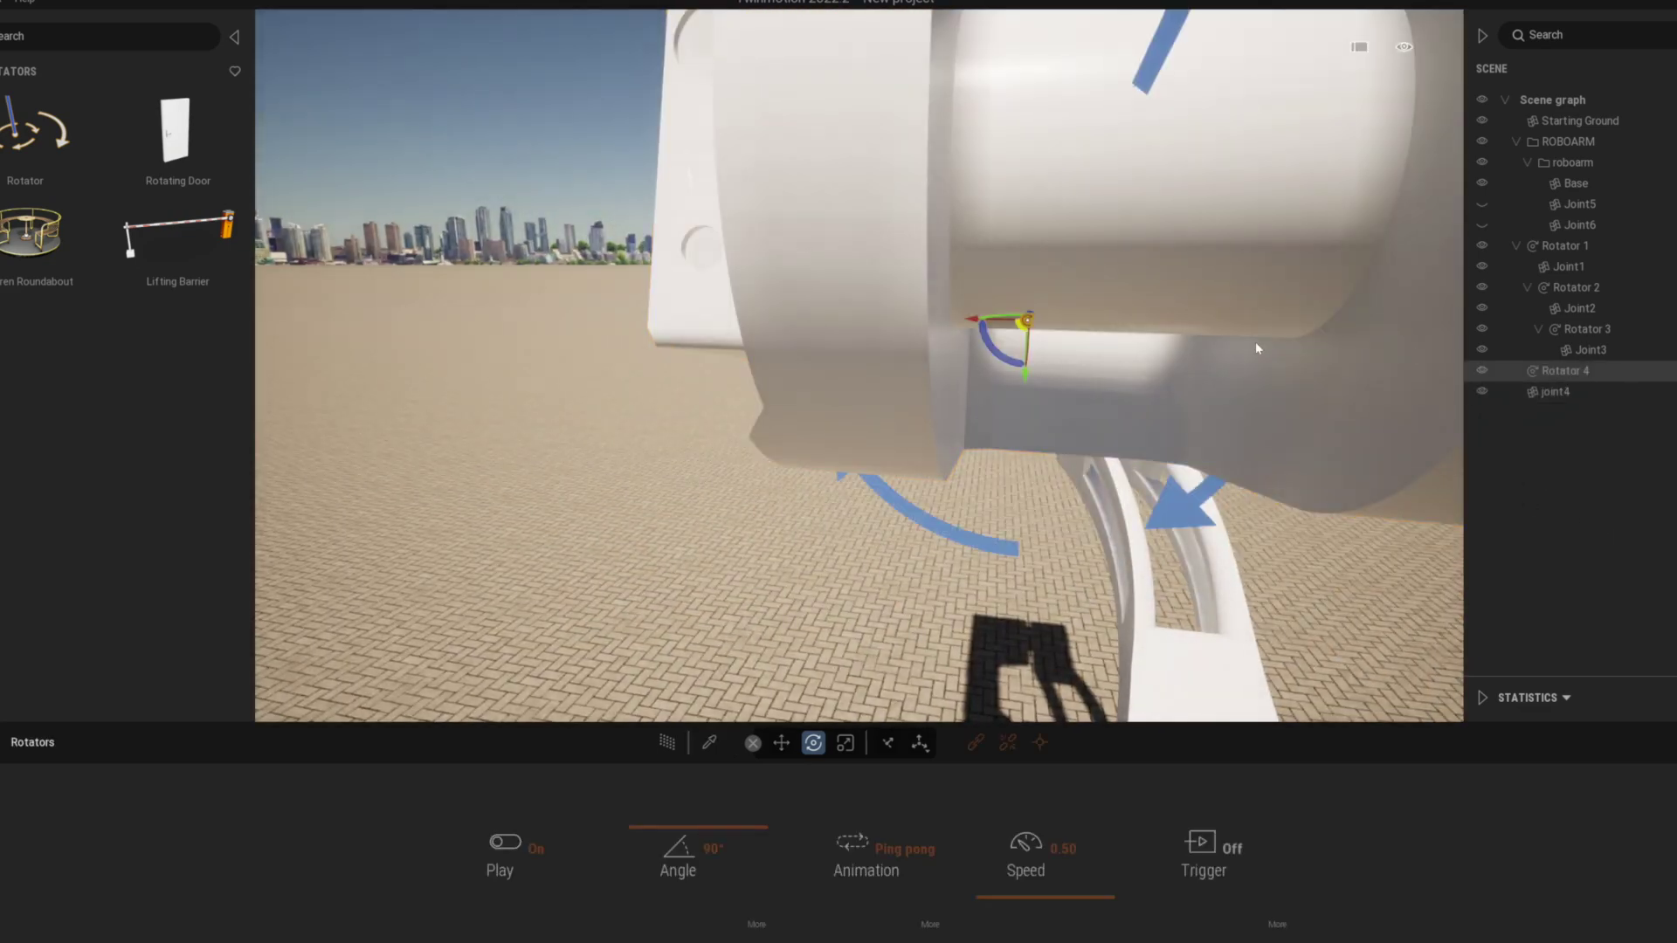
Try to nest joint4 inside Rotator 4 and undo the nesting
click(1482, 391)
click(1024, 323)
double_click(1572, 393)
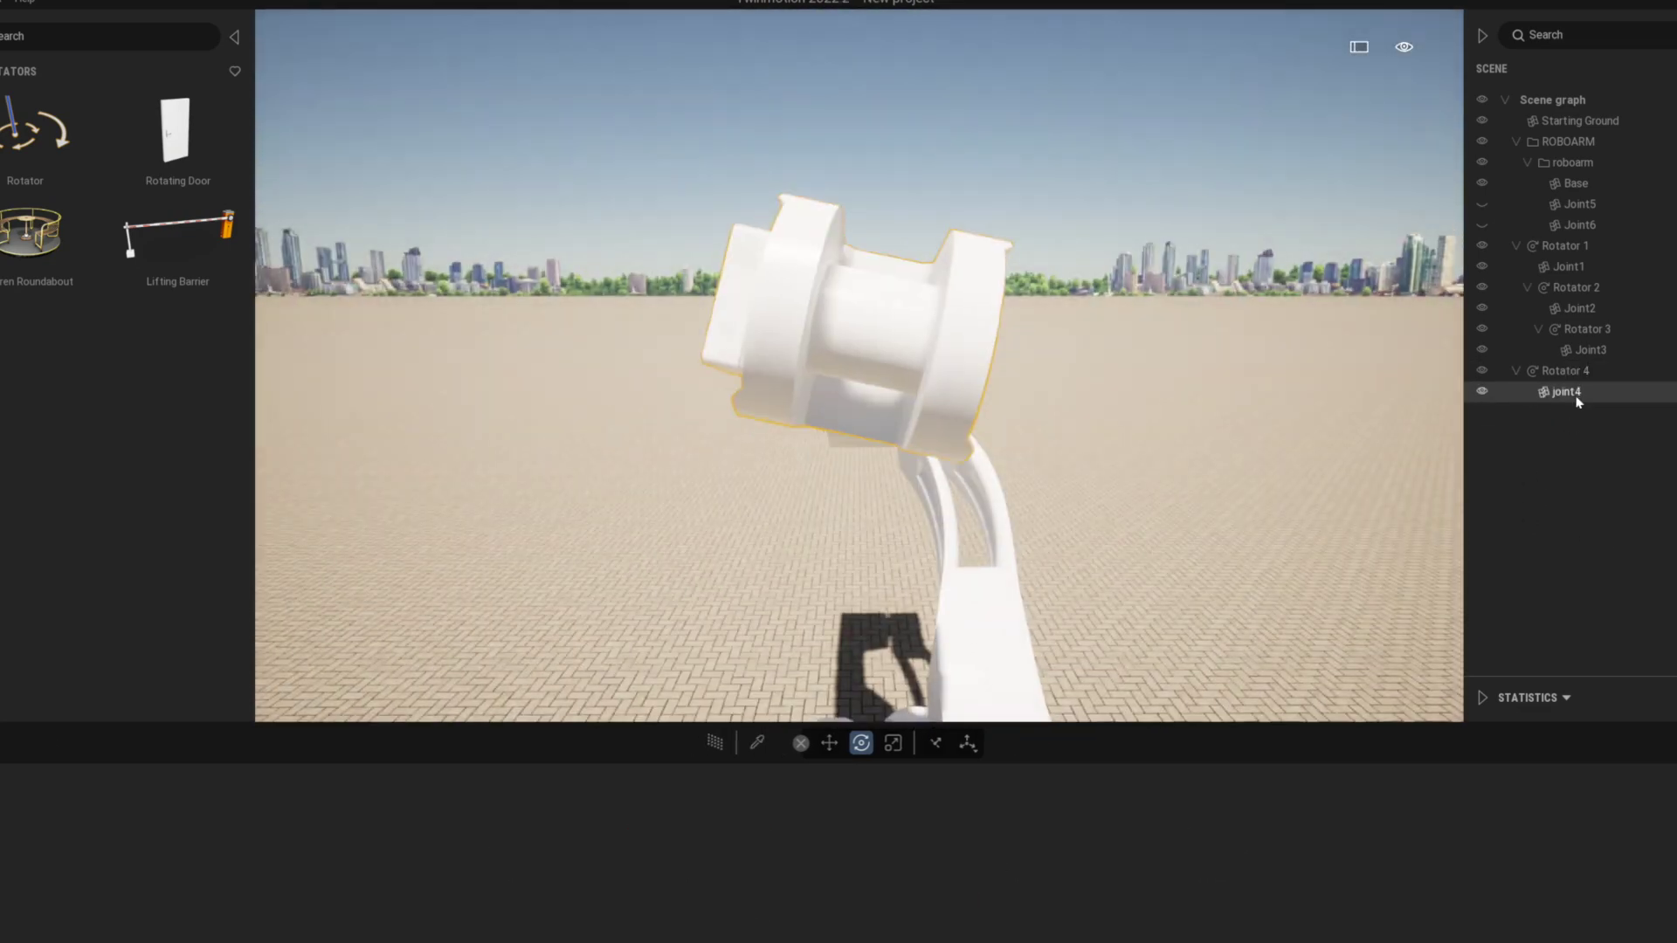
key(ctrl+z)
Frame Rotator 4 on Joint3's round end face and nest joint4 inside it with the joint shown
double_click(1565, 372)
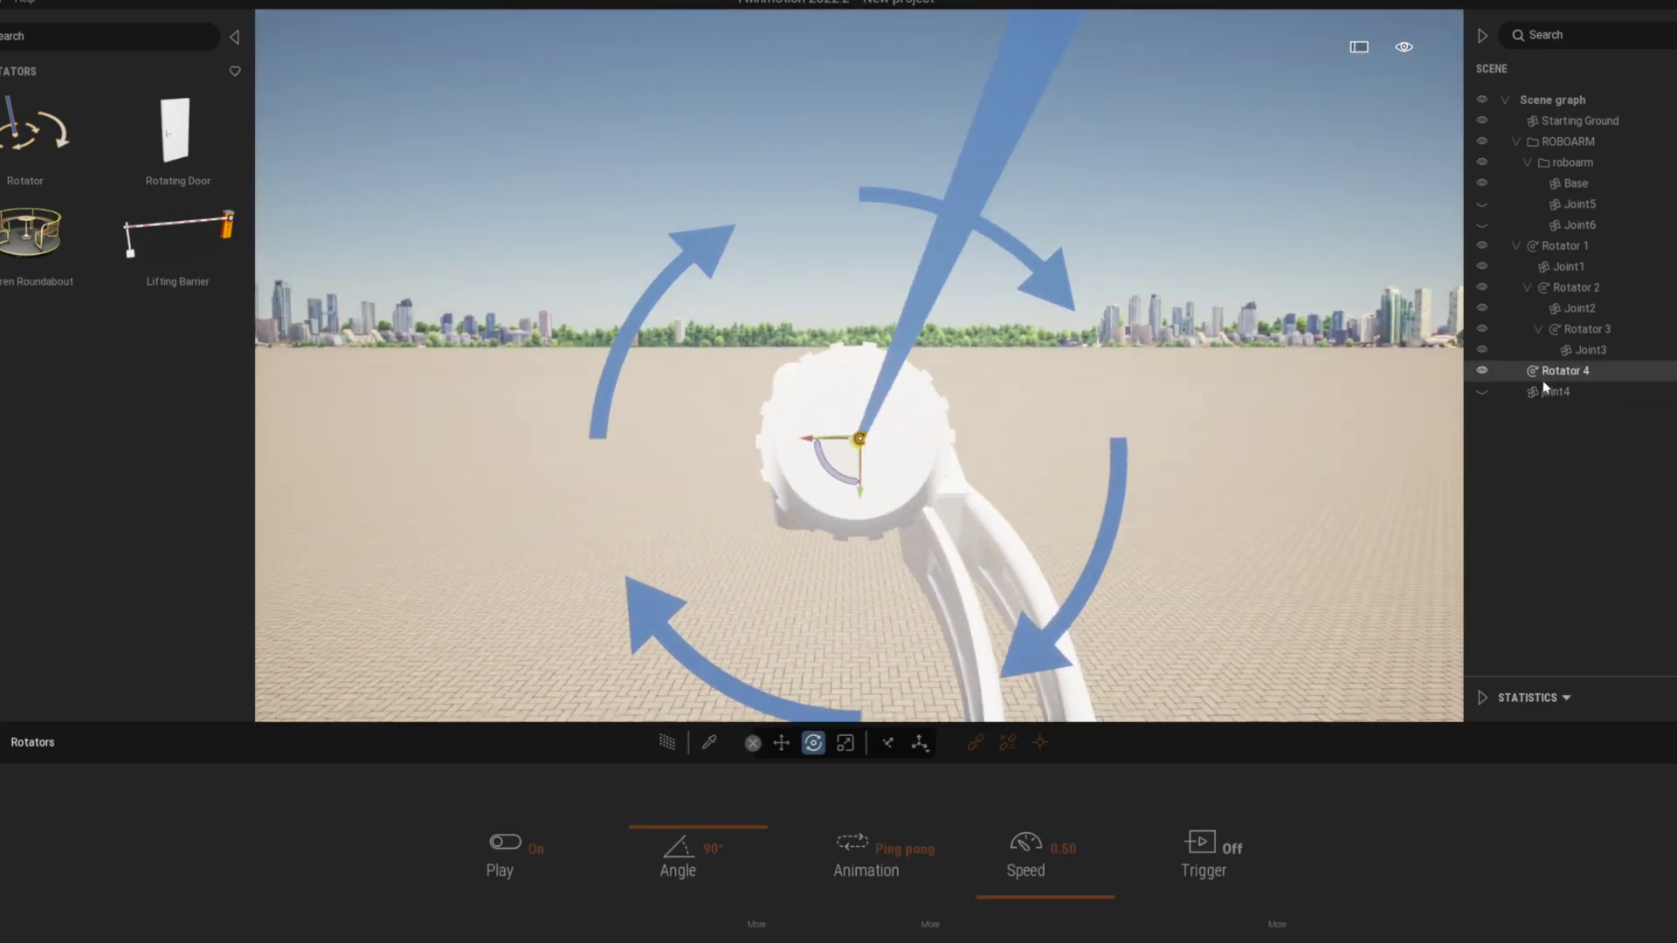
drag(1544, 388, 1559, 370)
scroll(926, 457, down, 5)
right_drag(926, 456, 925, 524)
click(1491, 377)
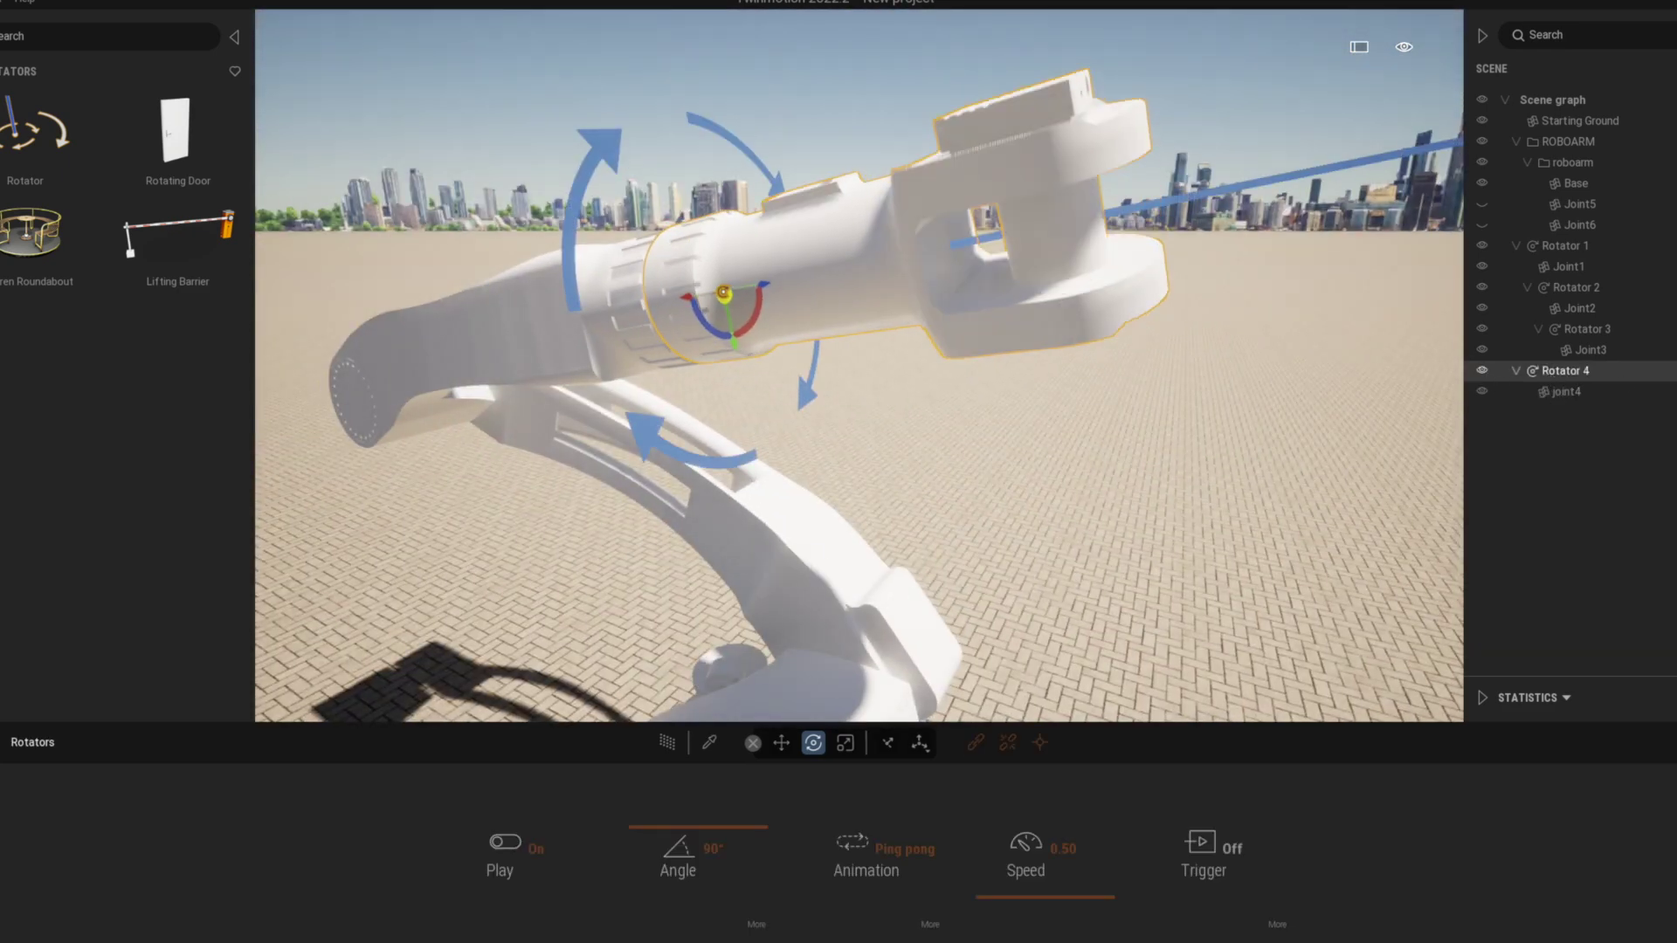
Nest Rotator 4 with its joint4 inside Rotator 3
click(1580, 330)
drag(1572, 371, 1580, 331)
scroll(926, 457, down, 5)
right_drag(926, 457, 884, 436)
Place Rotator 5 at the free end of the arm, hiding joint4 and showing Joint5
drag(24, 131, 1004, 674)
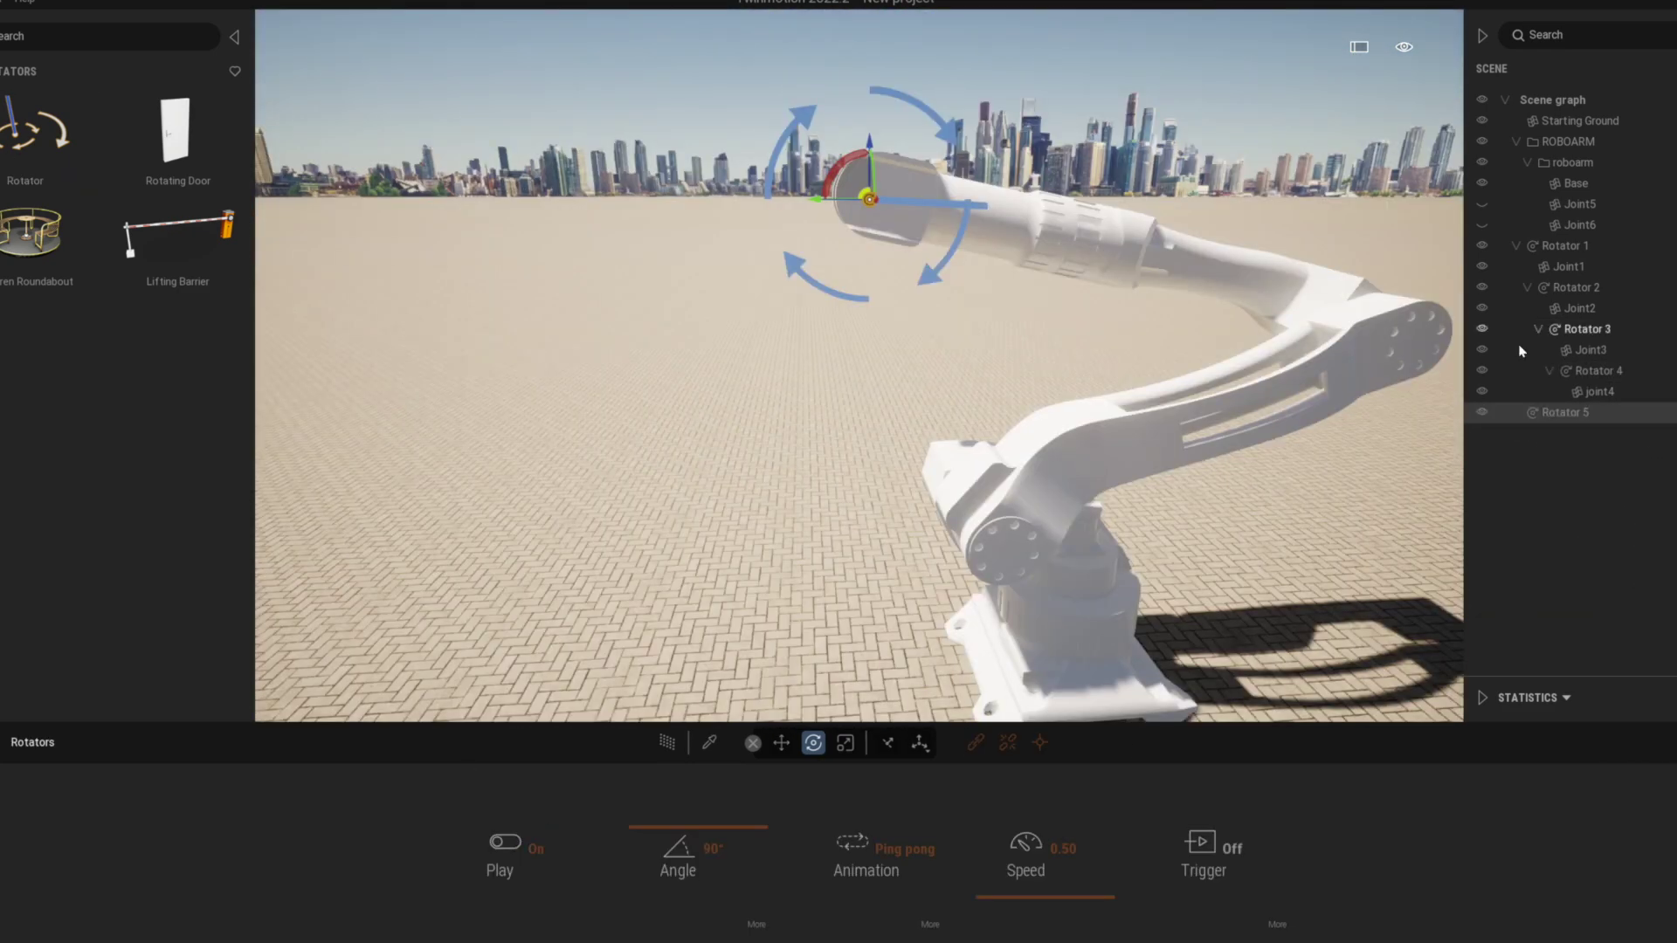
click(1482, 391)
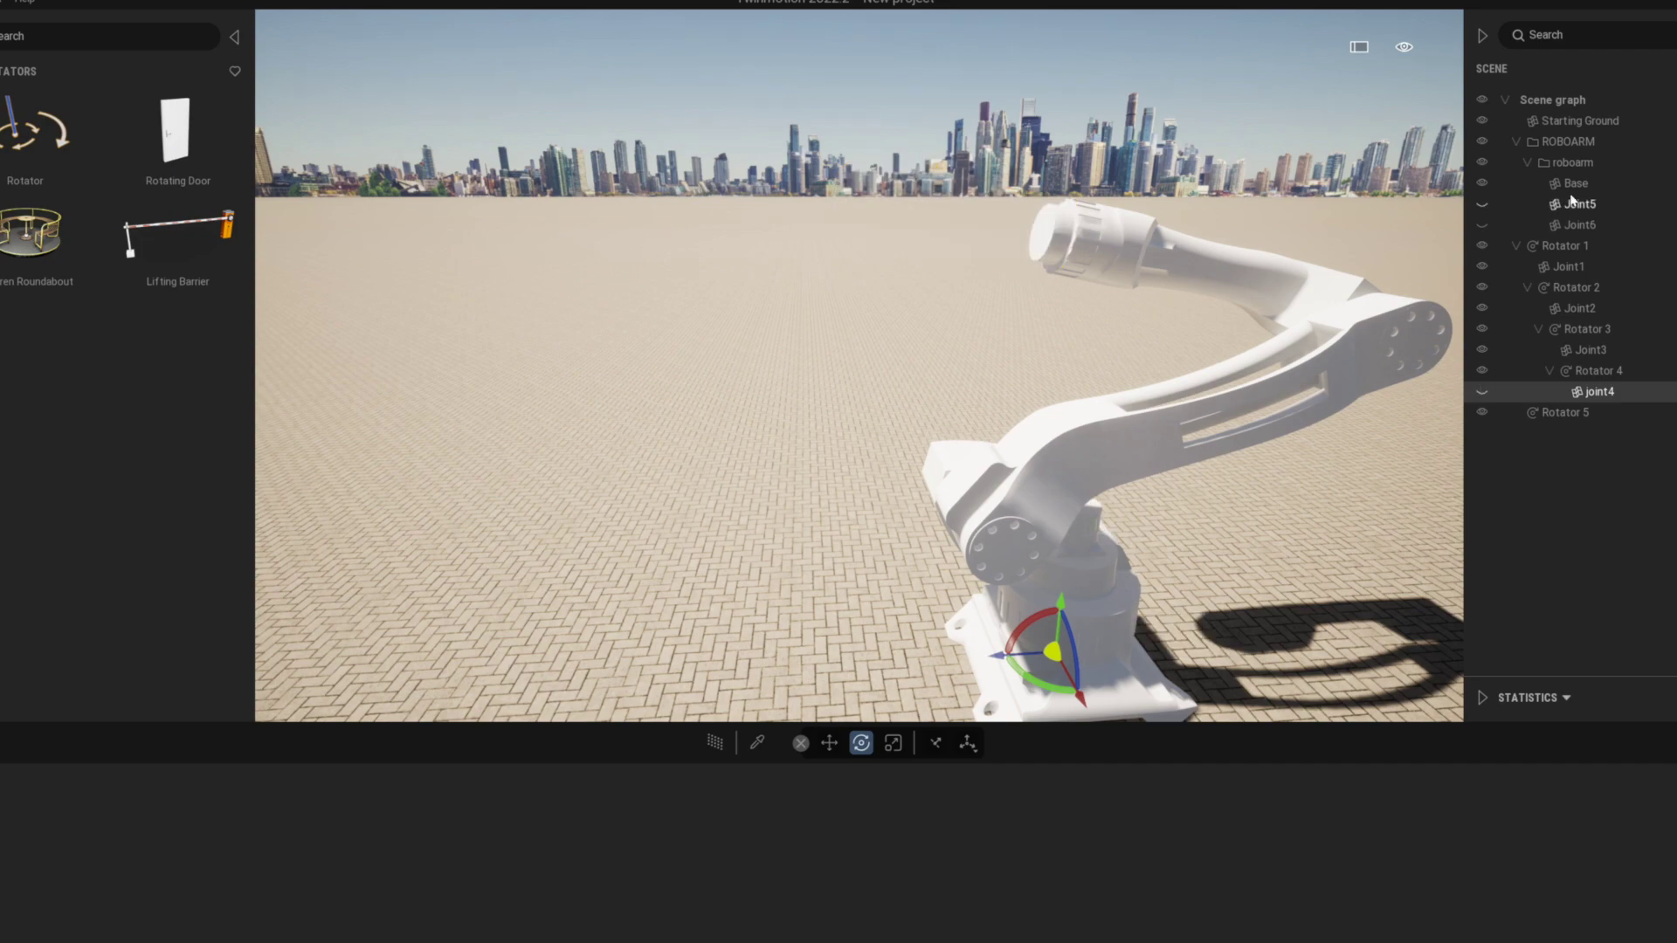
click(1482, 204)
click(890, 206)
key(f)
scroll(984, 365, down, 2)
shift+middle_drag(984, 365, 748, 410)
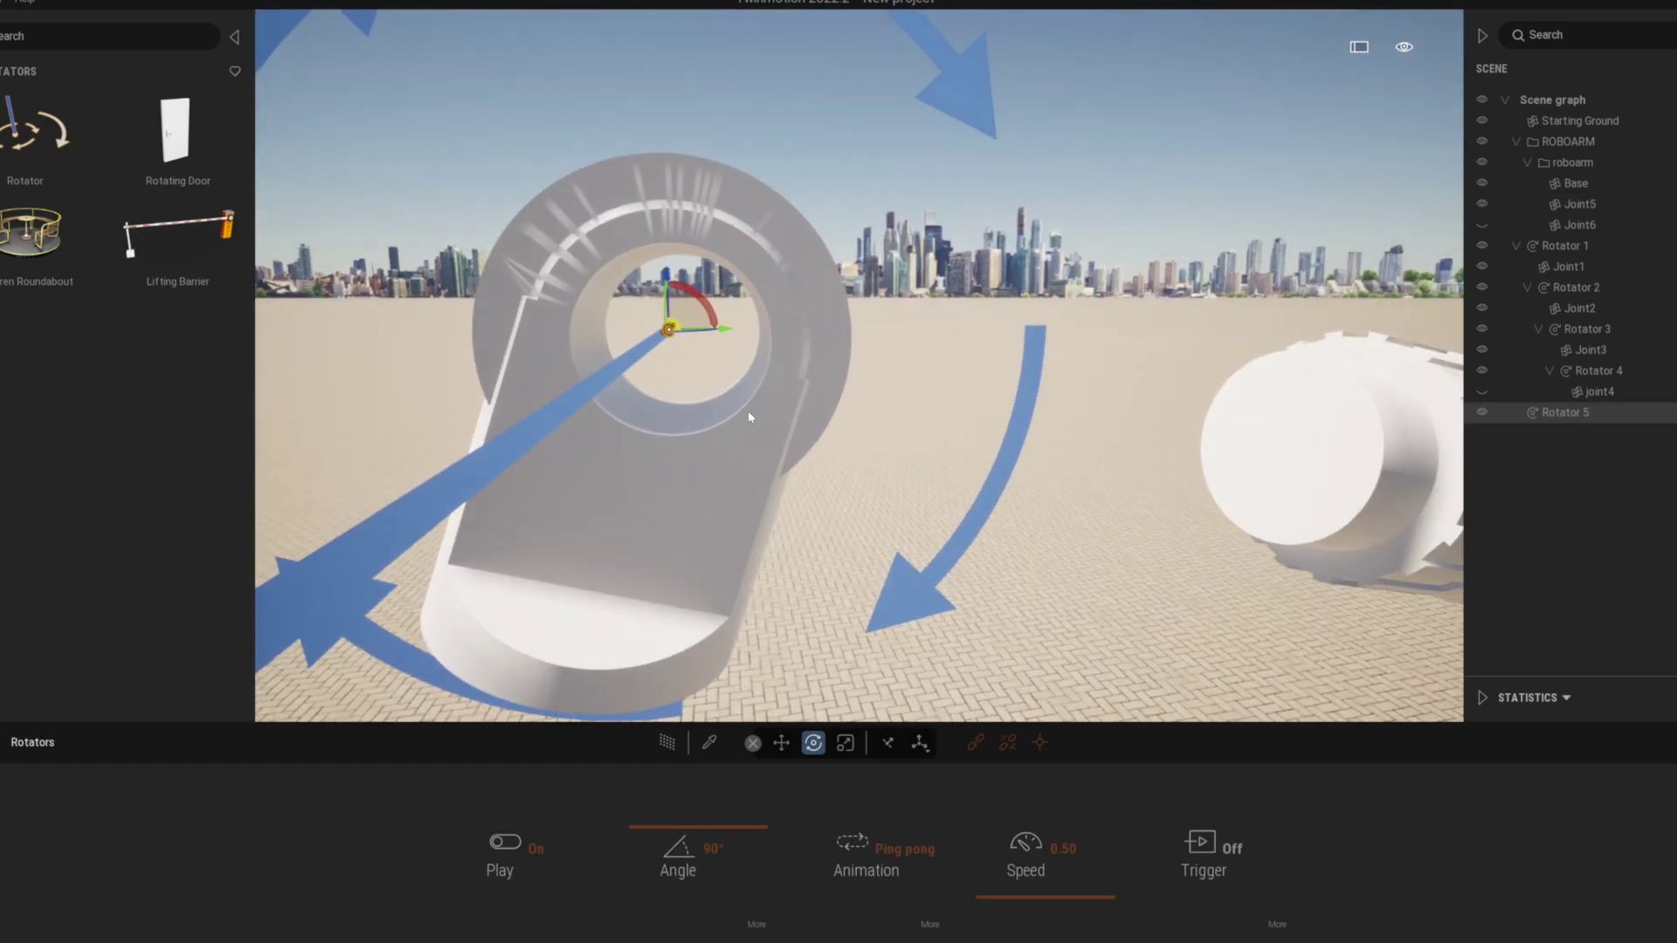
click(748, 410)
In an orthographic side view, centre Rotator 5 on Joint5's round hole and nest Joint5 inside it
mouse_move(1404, 47)
mouse_move(1403, 262)
click(1310, 309)
double_click(1565, 412)
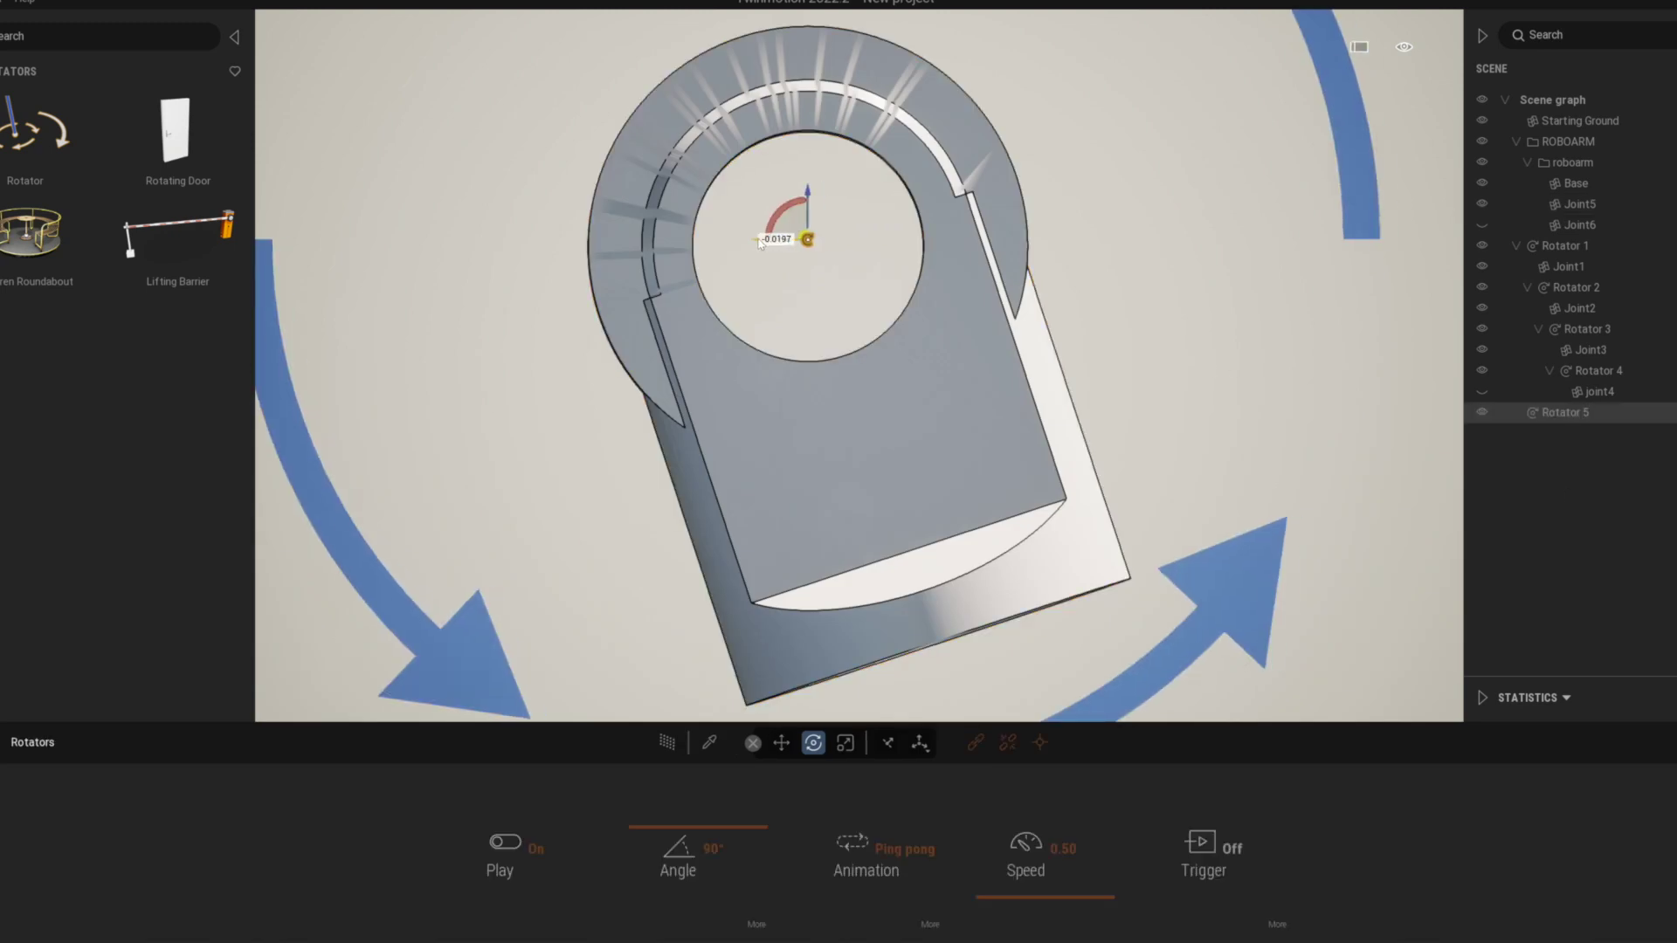
scroll(944, 343, down, 3)
click(944, 343)
click(1565, 412)
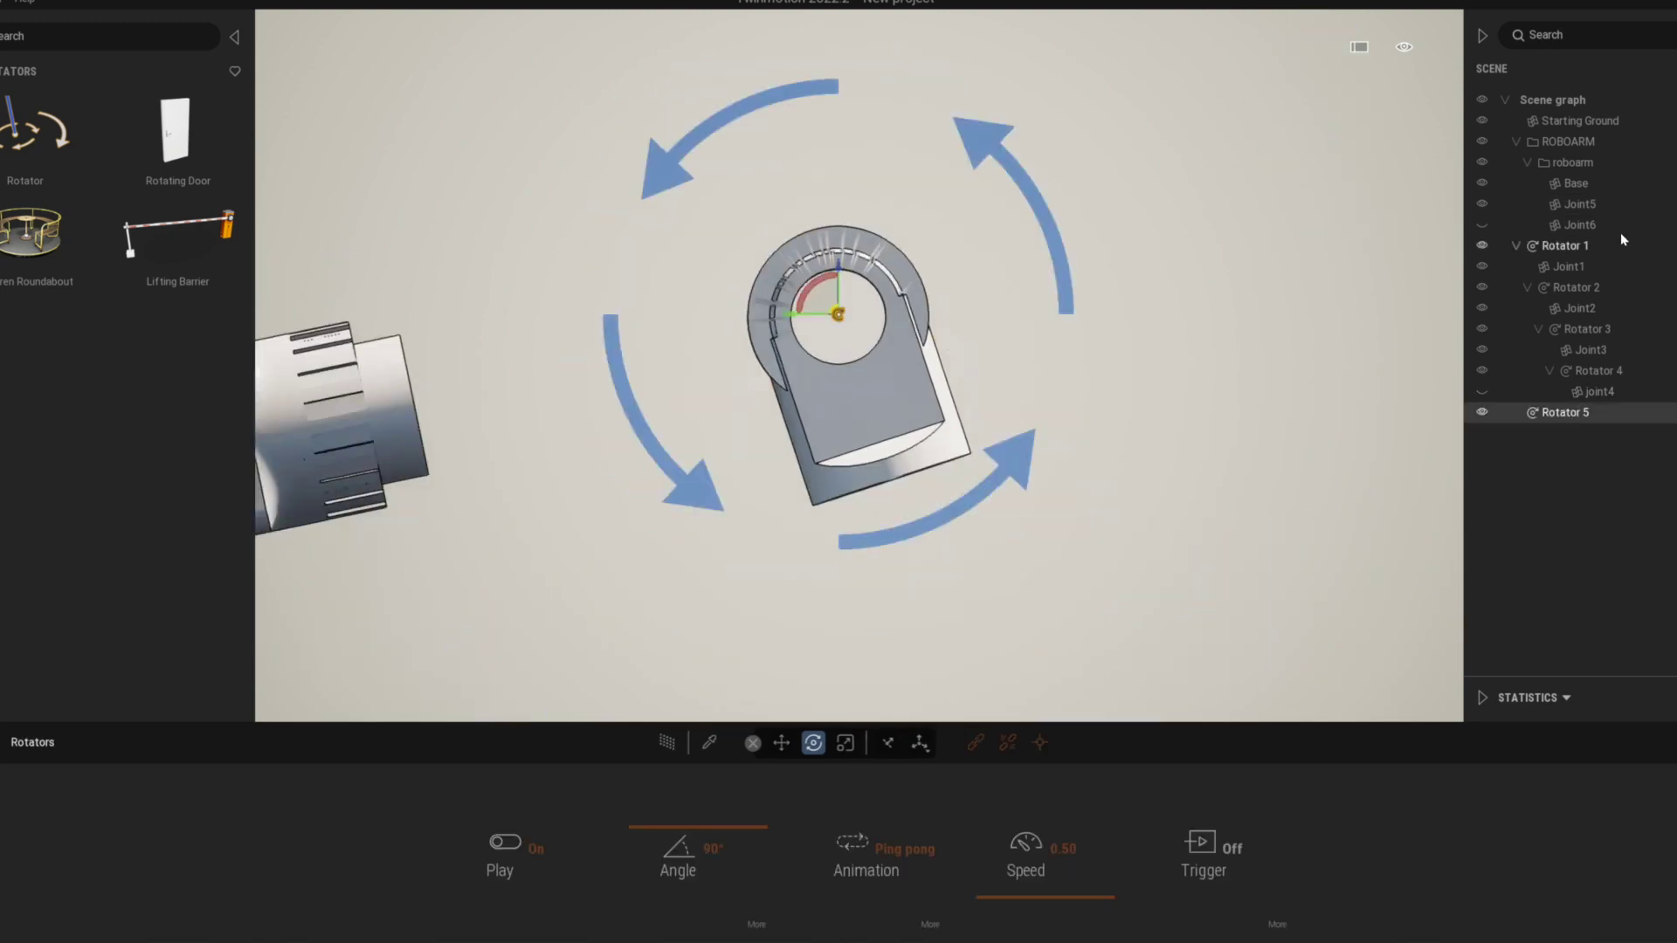
drag(1606, 201, 1544, 414)
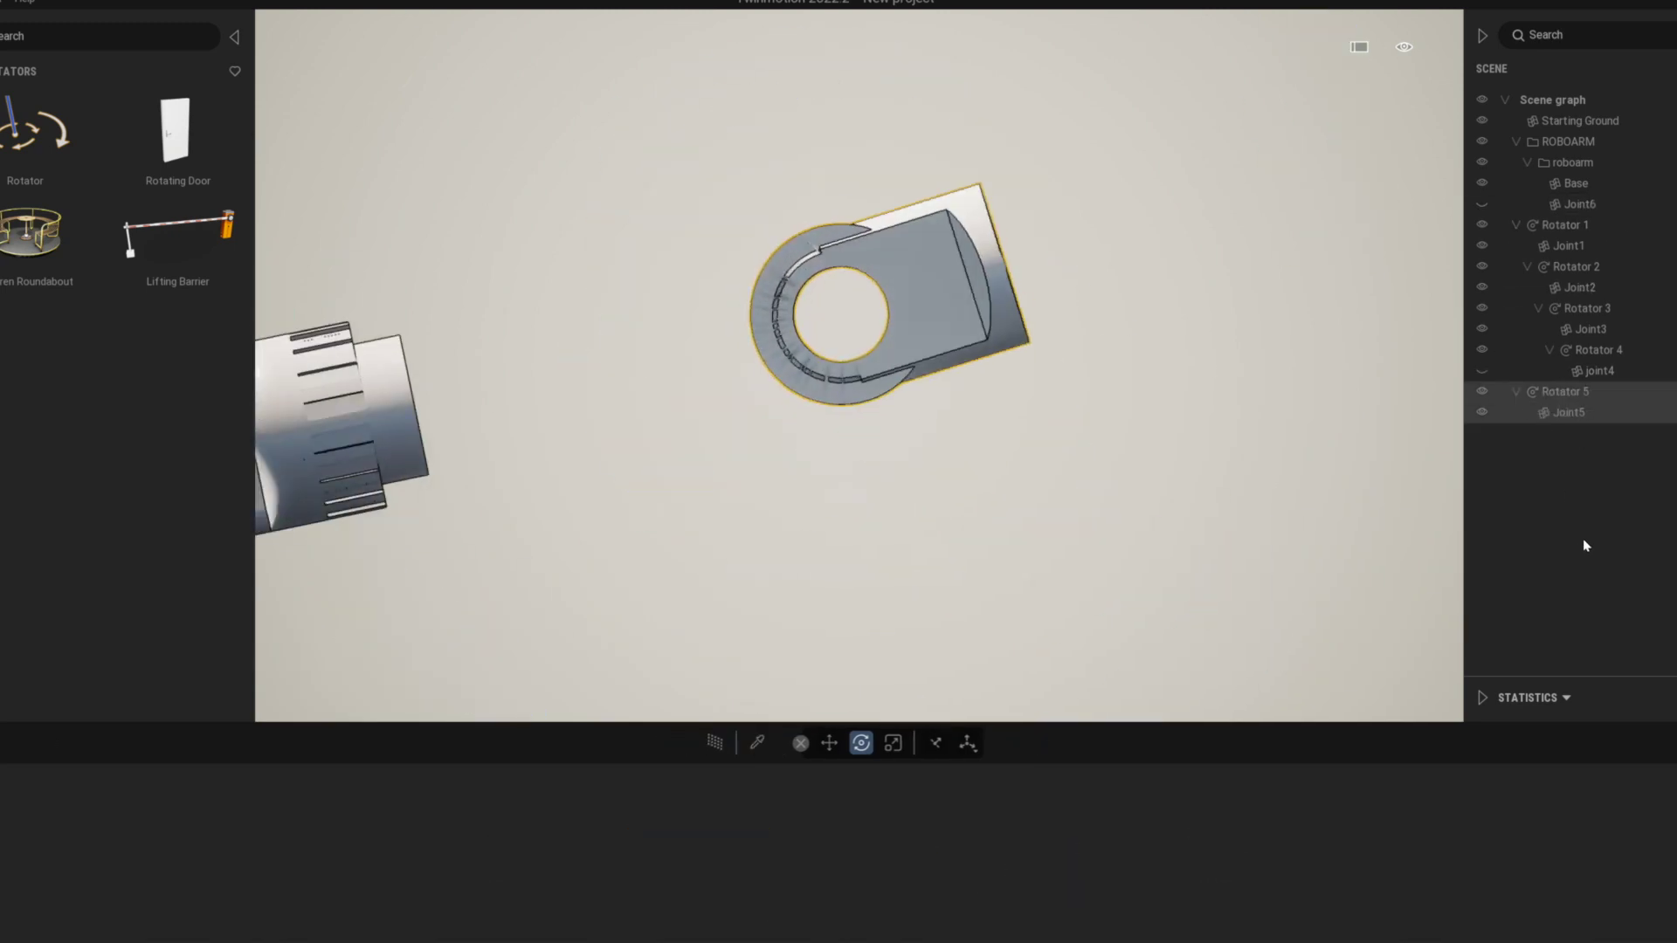
Return to the perspective view and make joint4 visible again
click(1404, 46)
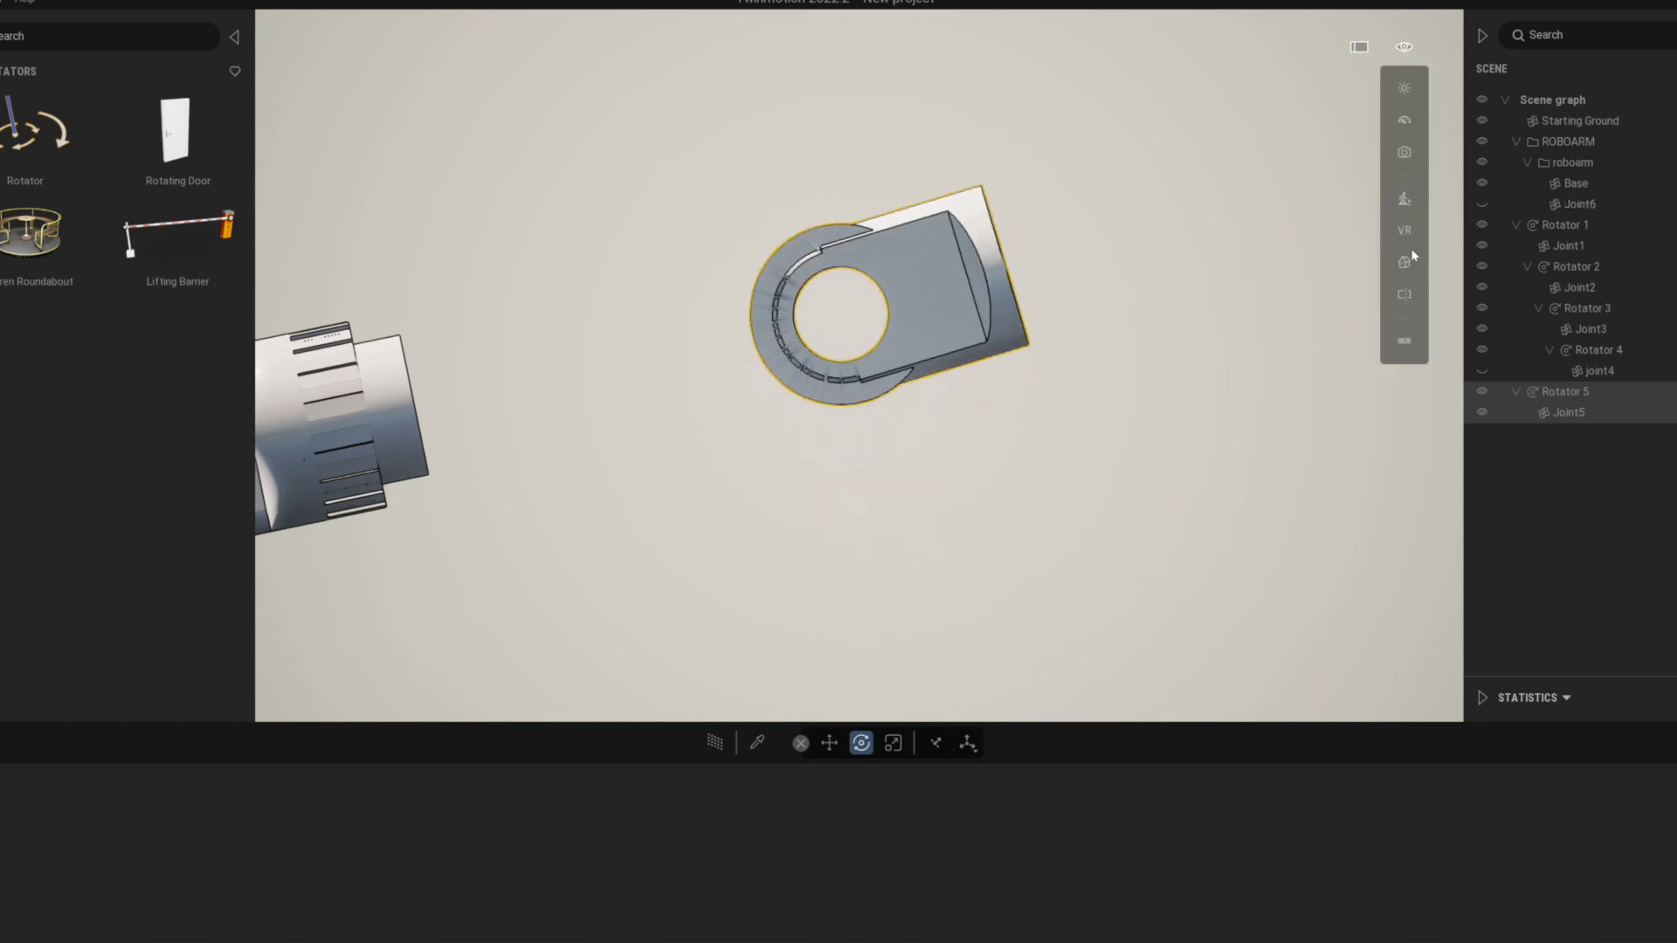
click(1411, 254)
click(1305, 205)
shift+middle_drag(785, 340, 1370, 528)
click(1370, 527)
click(1482, 371)
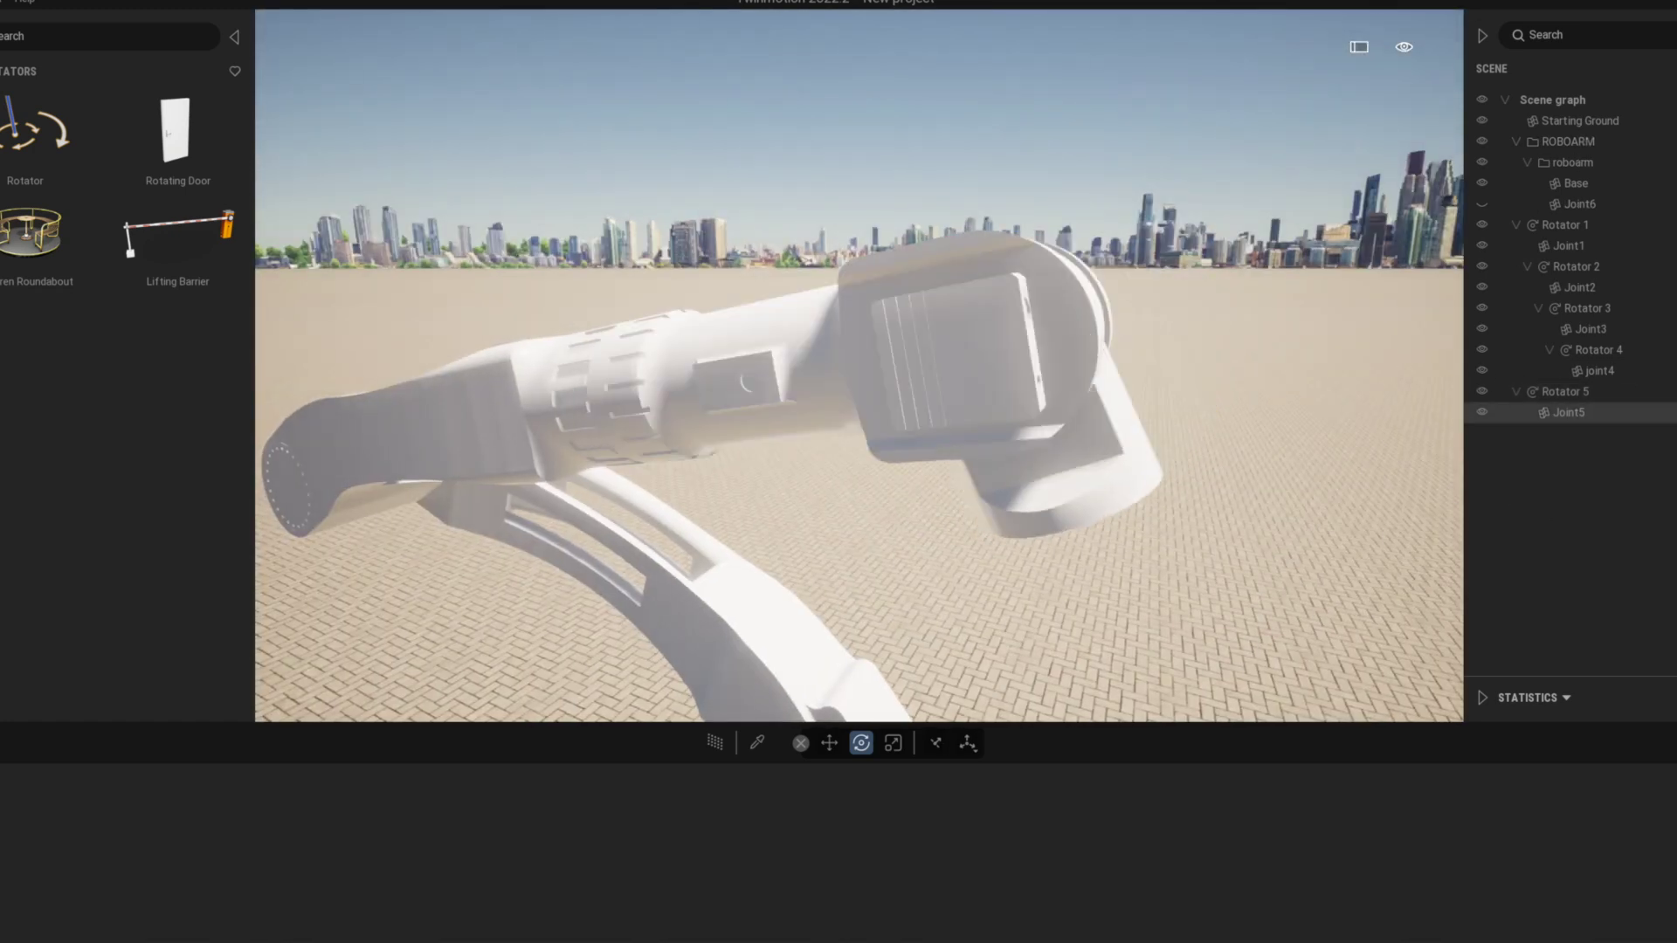
Cut Rotator 5 with its Joint5 and paste it inside Rotator 4
click(1668, 391)
click(1668, 349)
click(1635, 475)
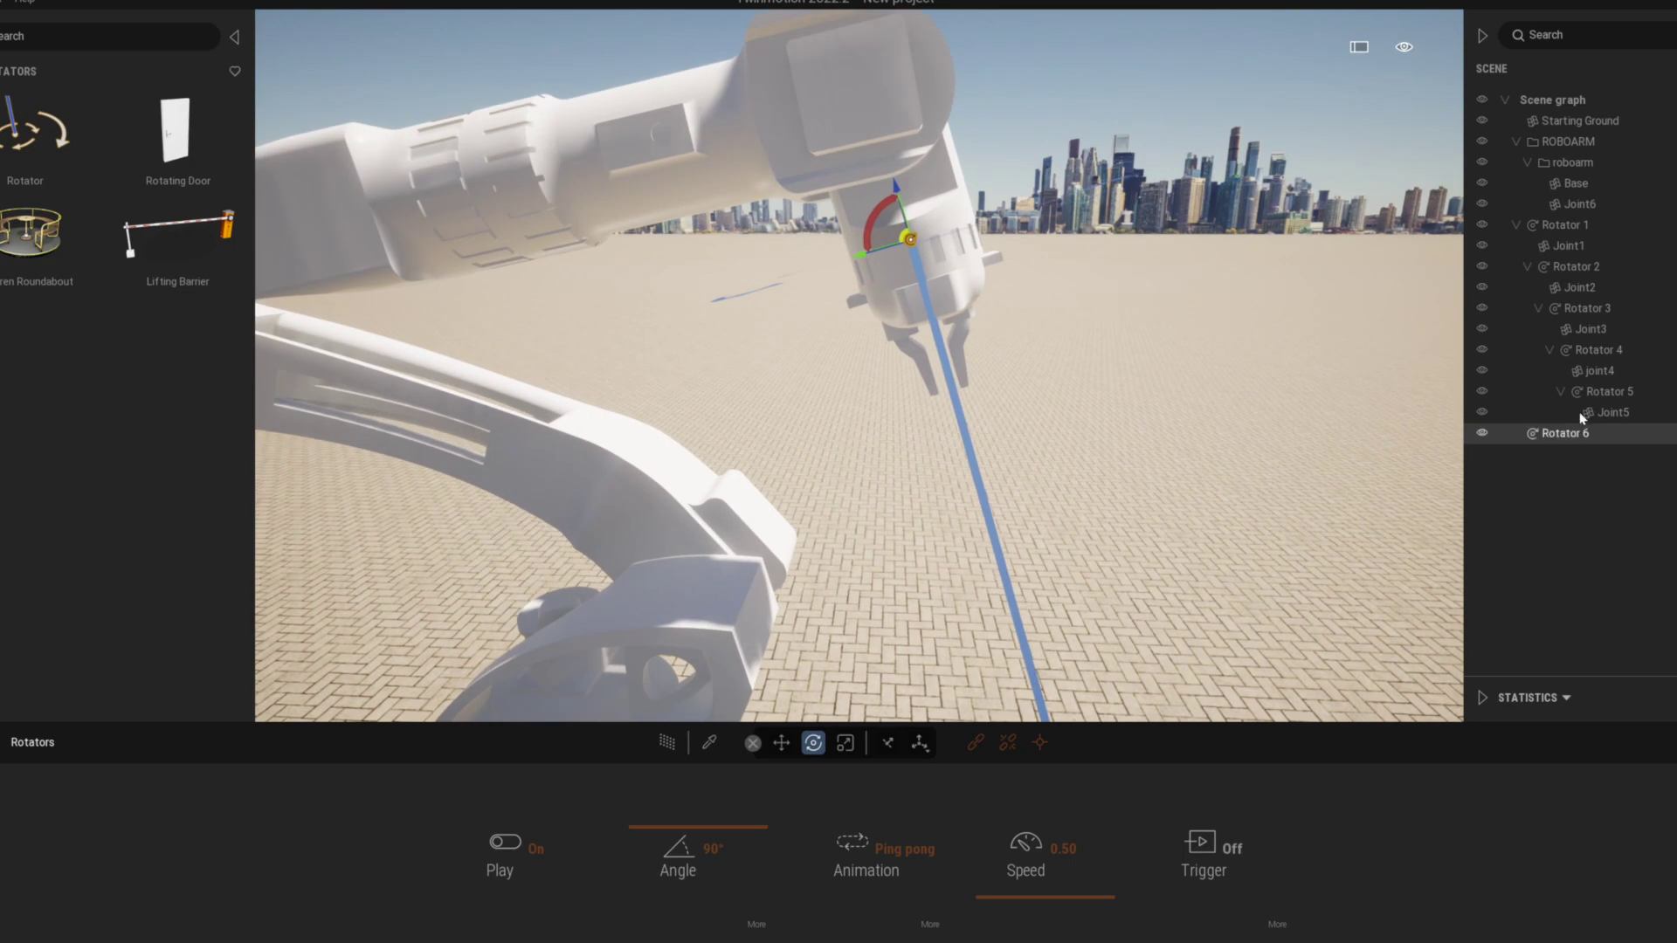
Hide the Rotator 1 hierarchy to expose Rotator 6 and nest Joint6 inside Rotator 6
click(1481, 224)
shift+middle_drag(960, 262, 961, 603)
key(f)
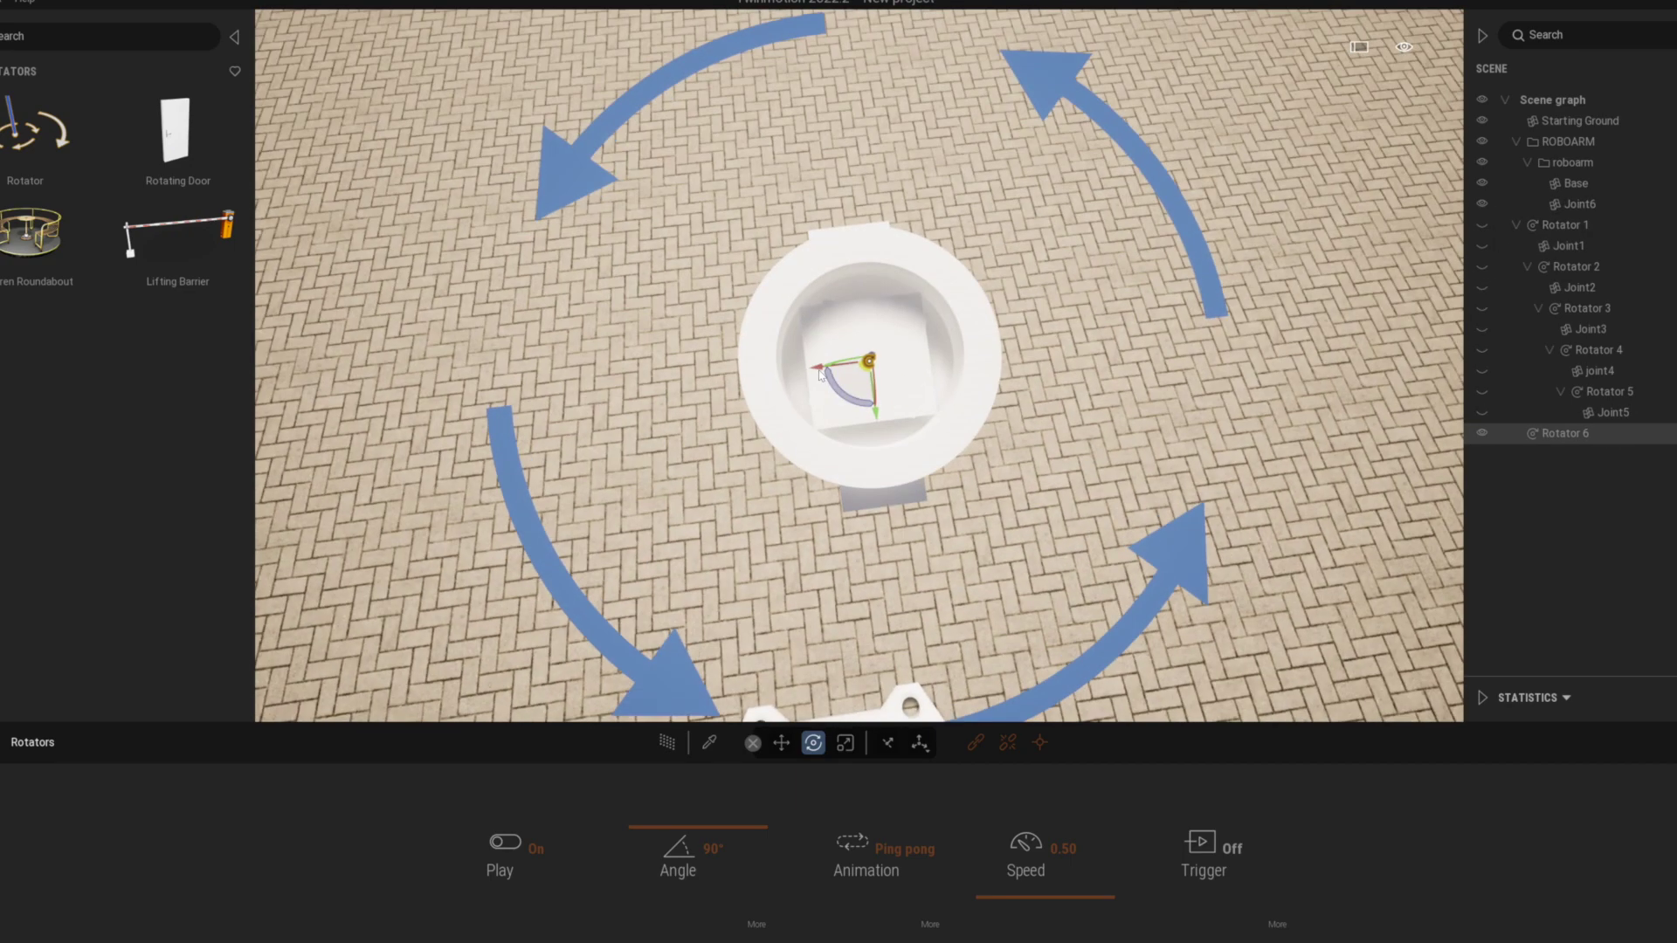
drag(1579, 203, 1564, 412)
click(1563, 412)
Cut Rotator 6 with its Joint6 and paste it inside Rotator 5
right_click(1602, 416)
click(1644, 505)
right_click(1600, 374)
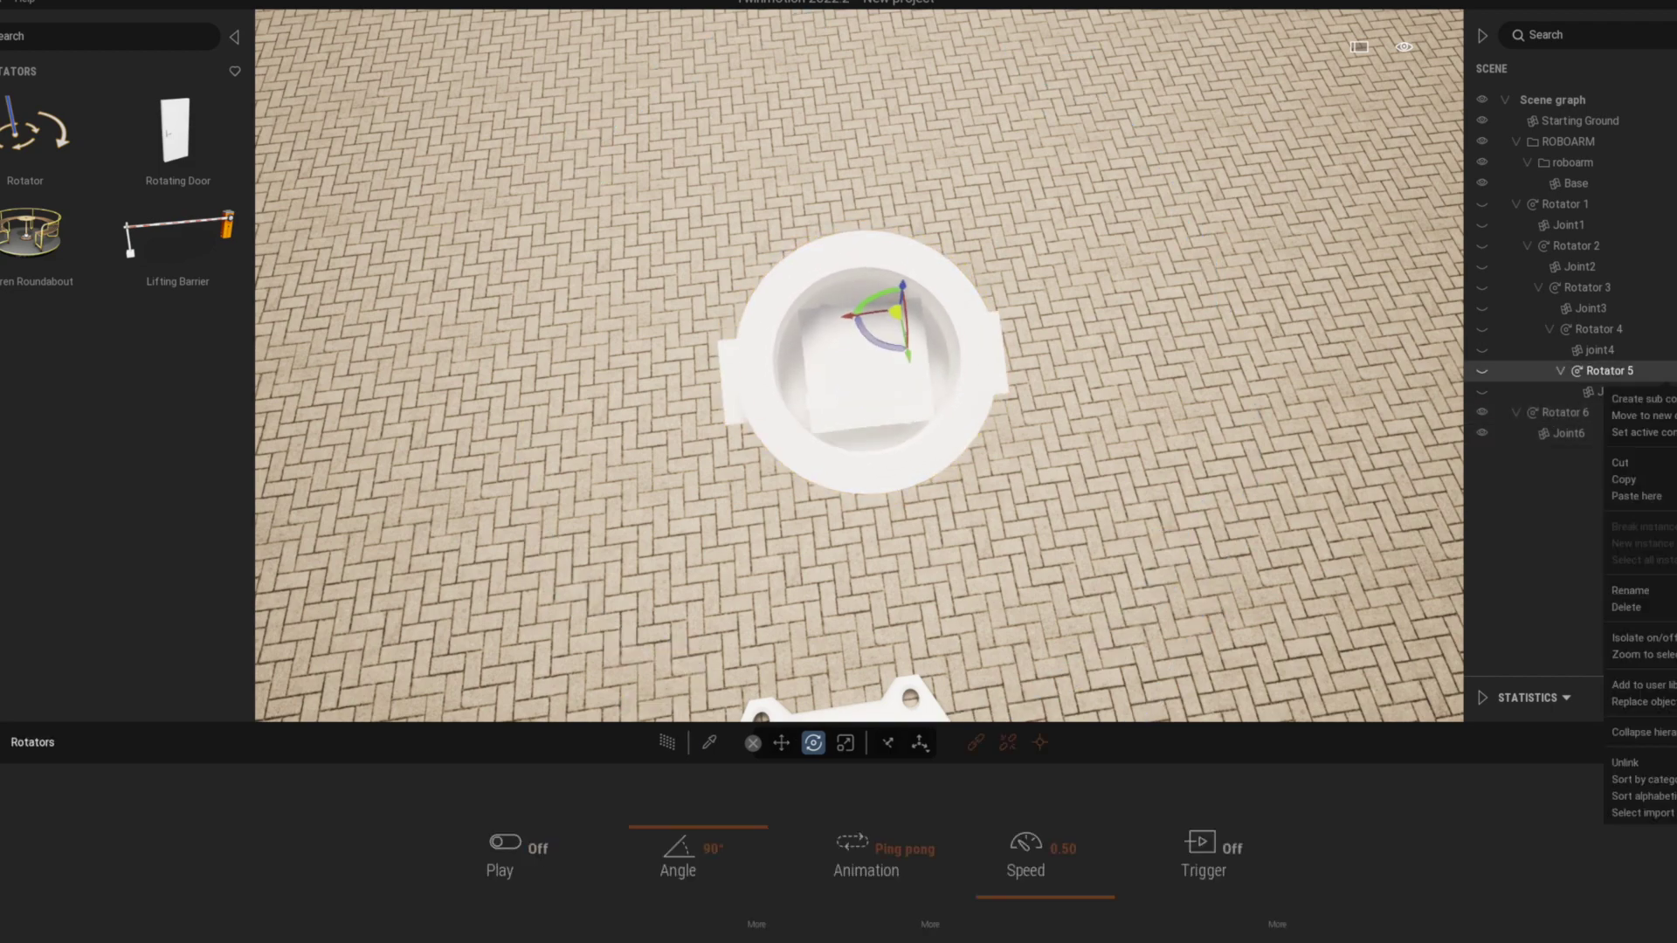
click(1632, 495)
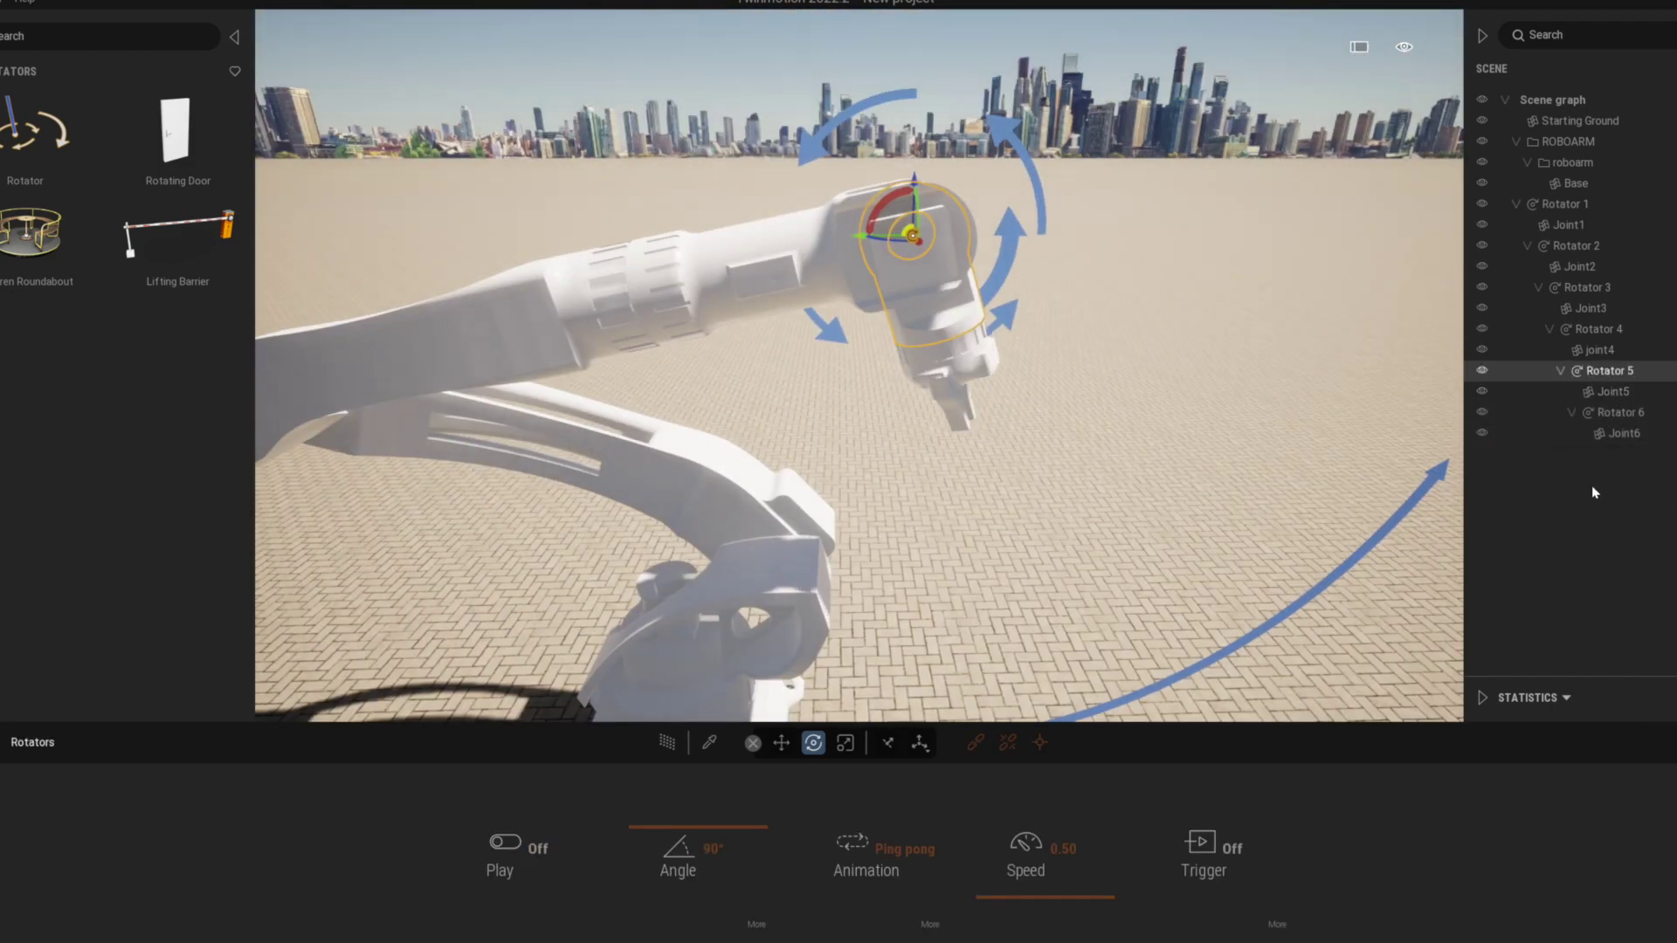
click(1594, 493)
Turn on playback for Rotator 5 and frame the whole robot arm to watch its wrist rotate
click(1617, 412)
click(1609, 372)
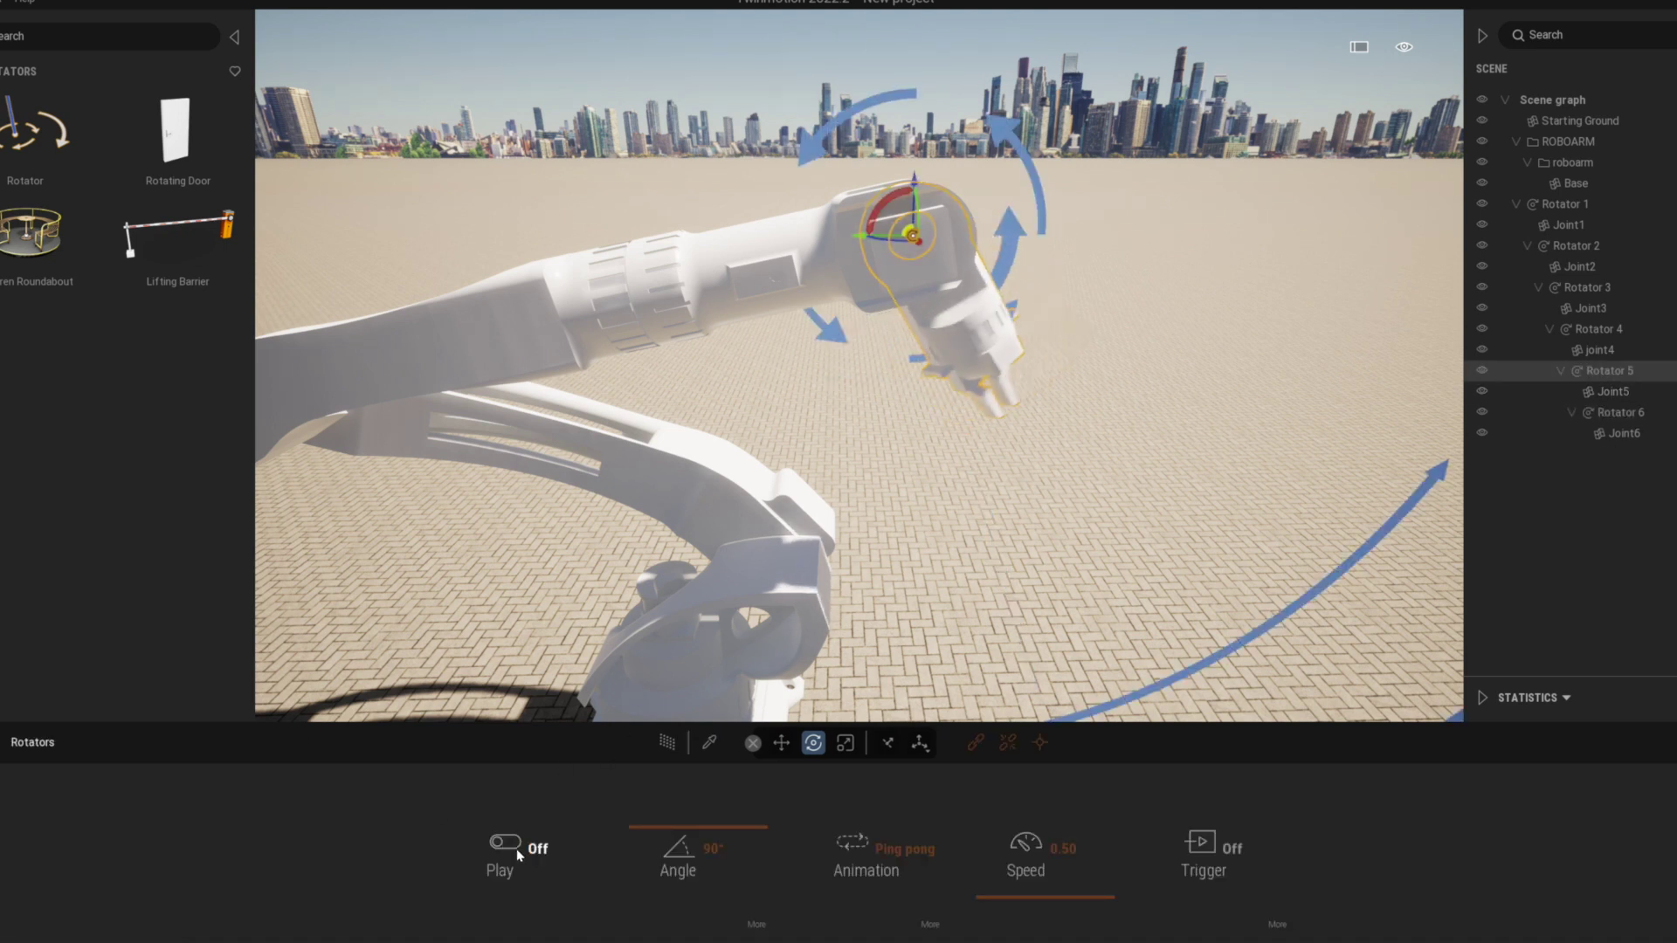
scroll(759, 548, down, 3)
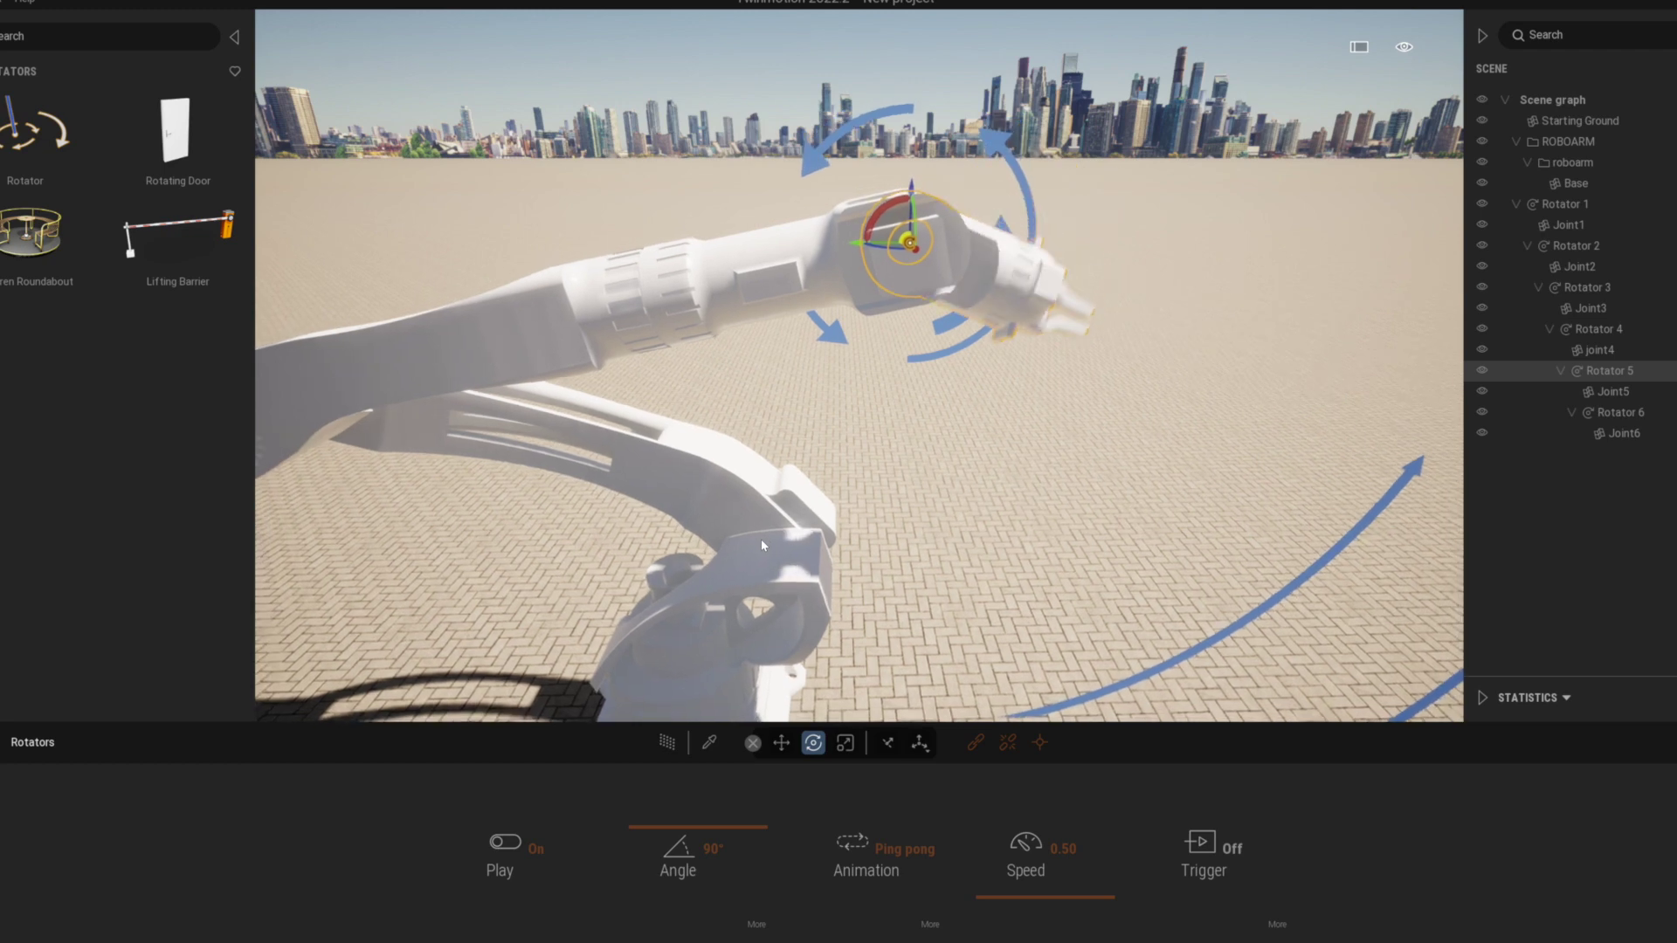
right_drag(762, 539, 738, 393)
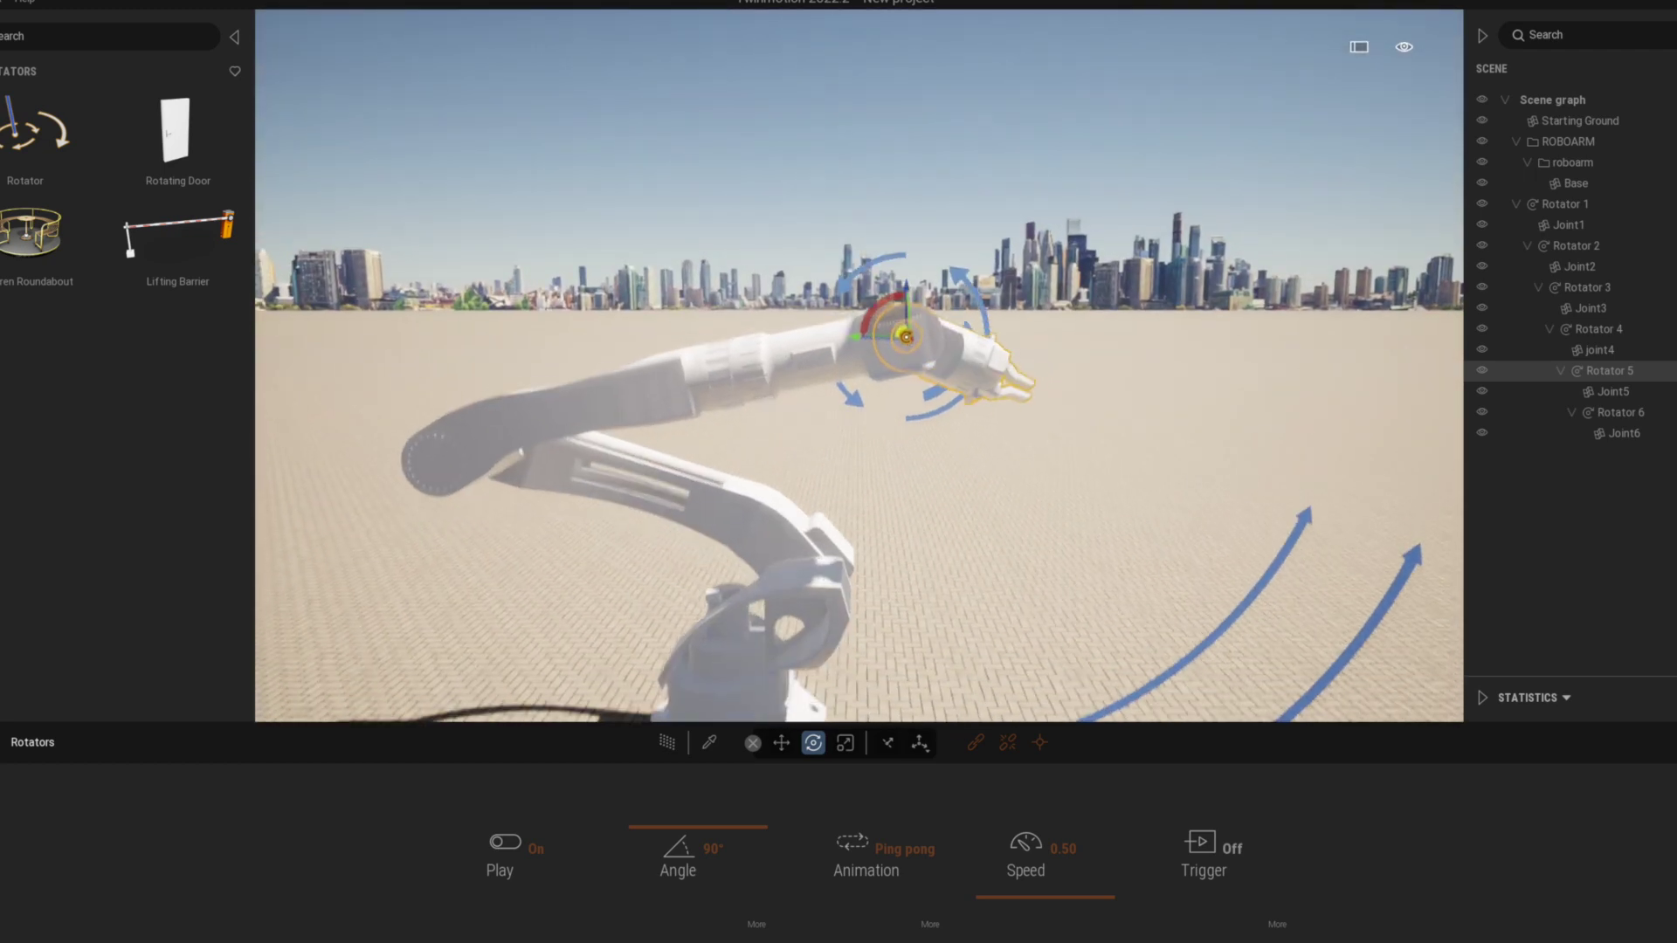
middle_drag(843, 694, 844, 589)
scroll(843, 694, down, 3)
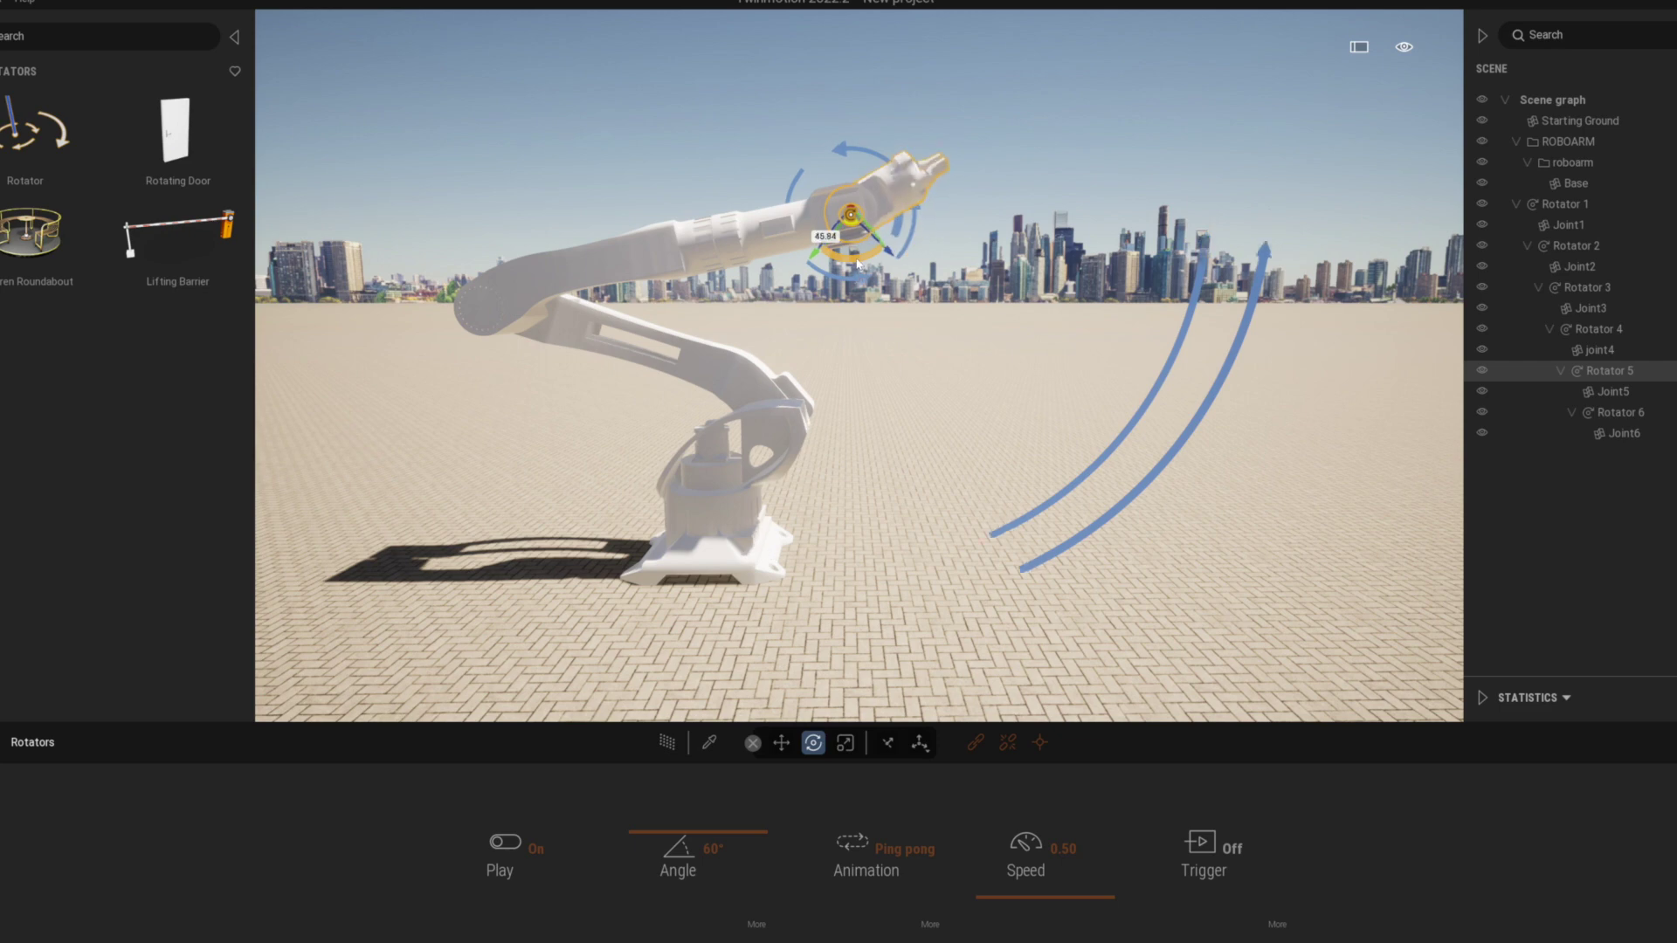
Play Rotator 3 at a speed of 0.25 and set Rotator 1's speed to 0.1
double_click(1594, 329)
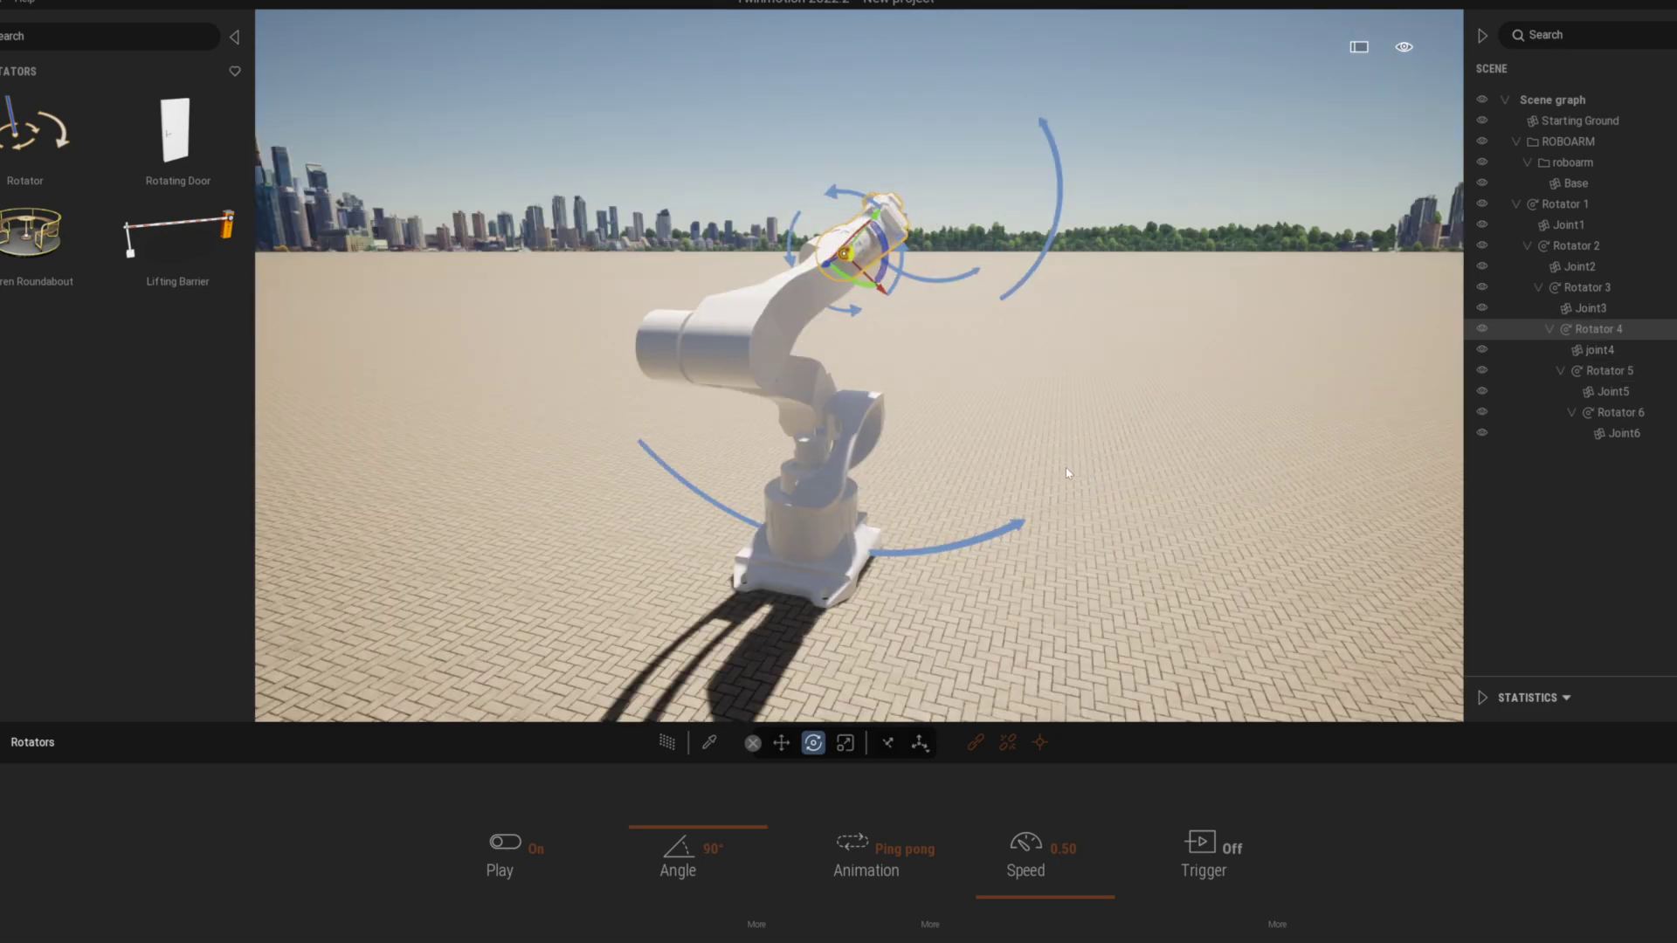
double_click(1587, 287)
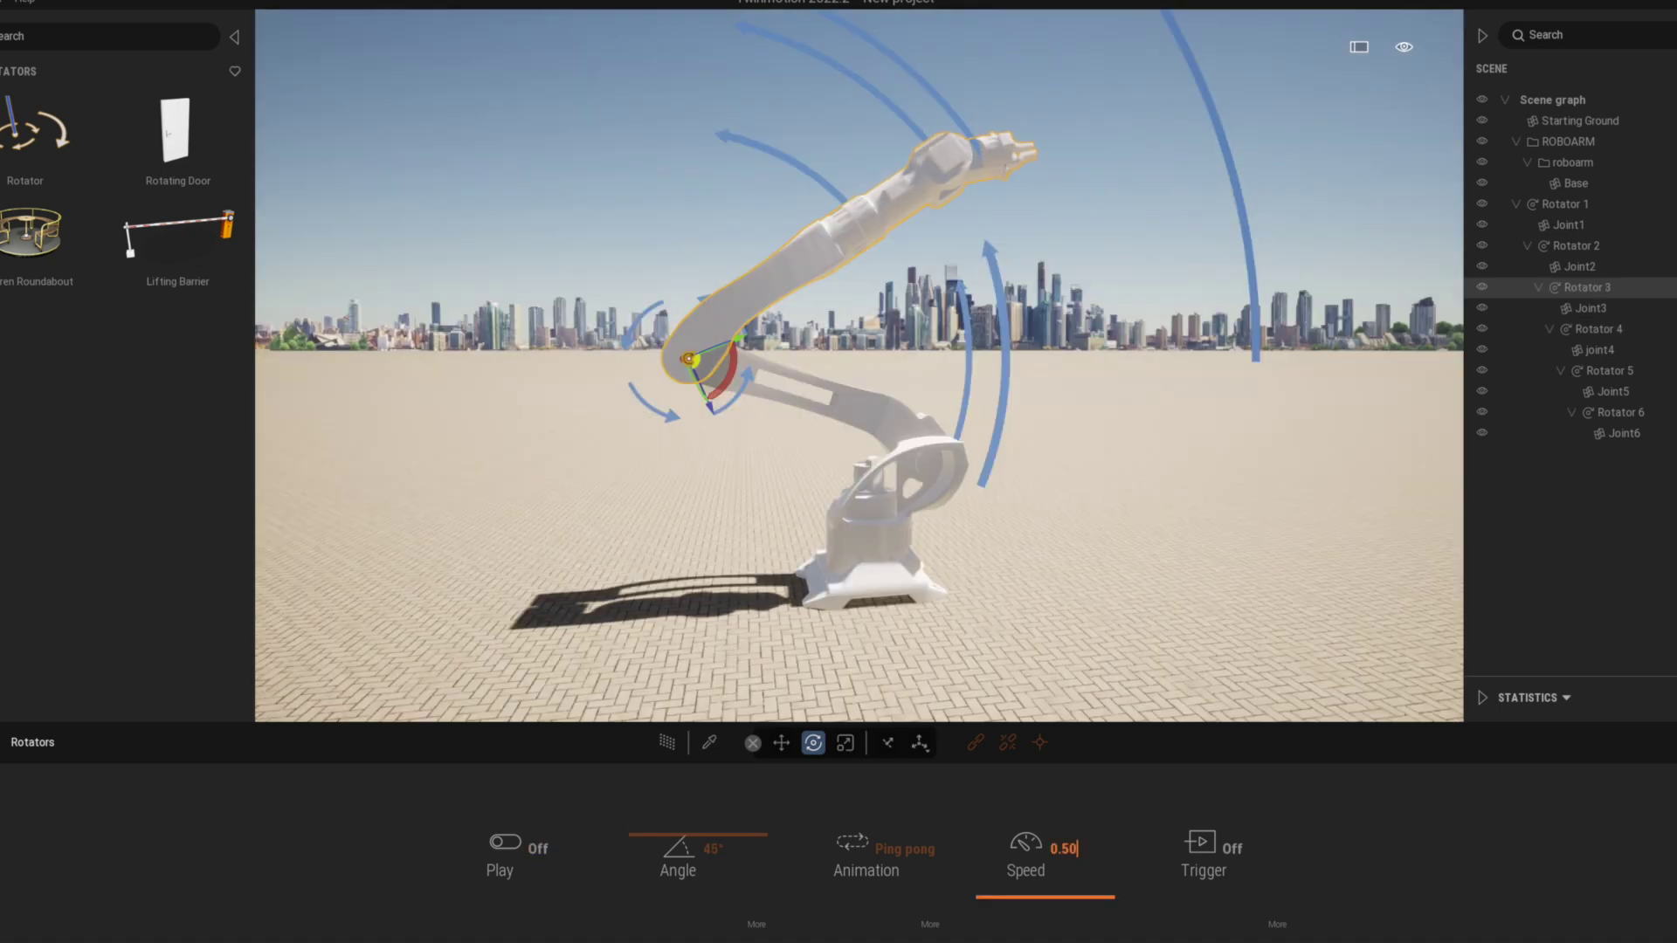
click(1129, 871)
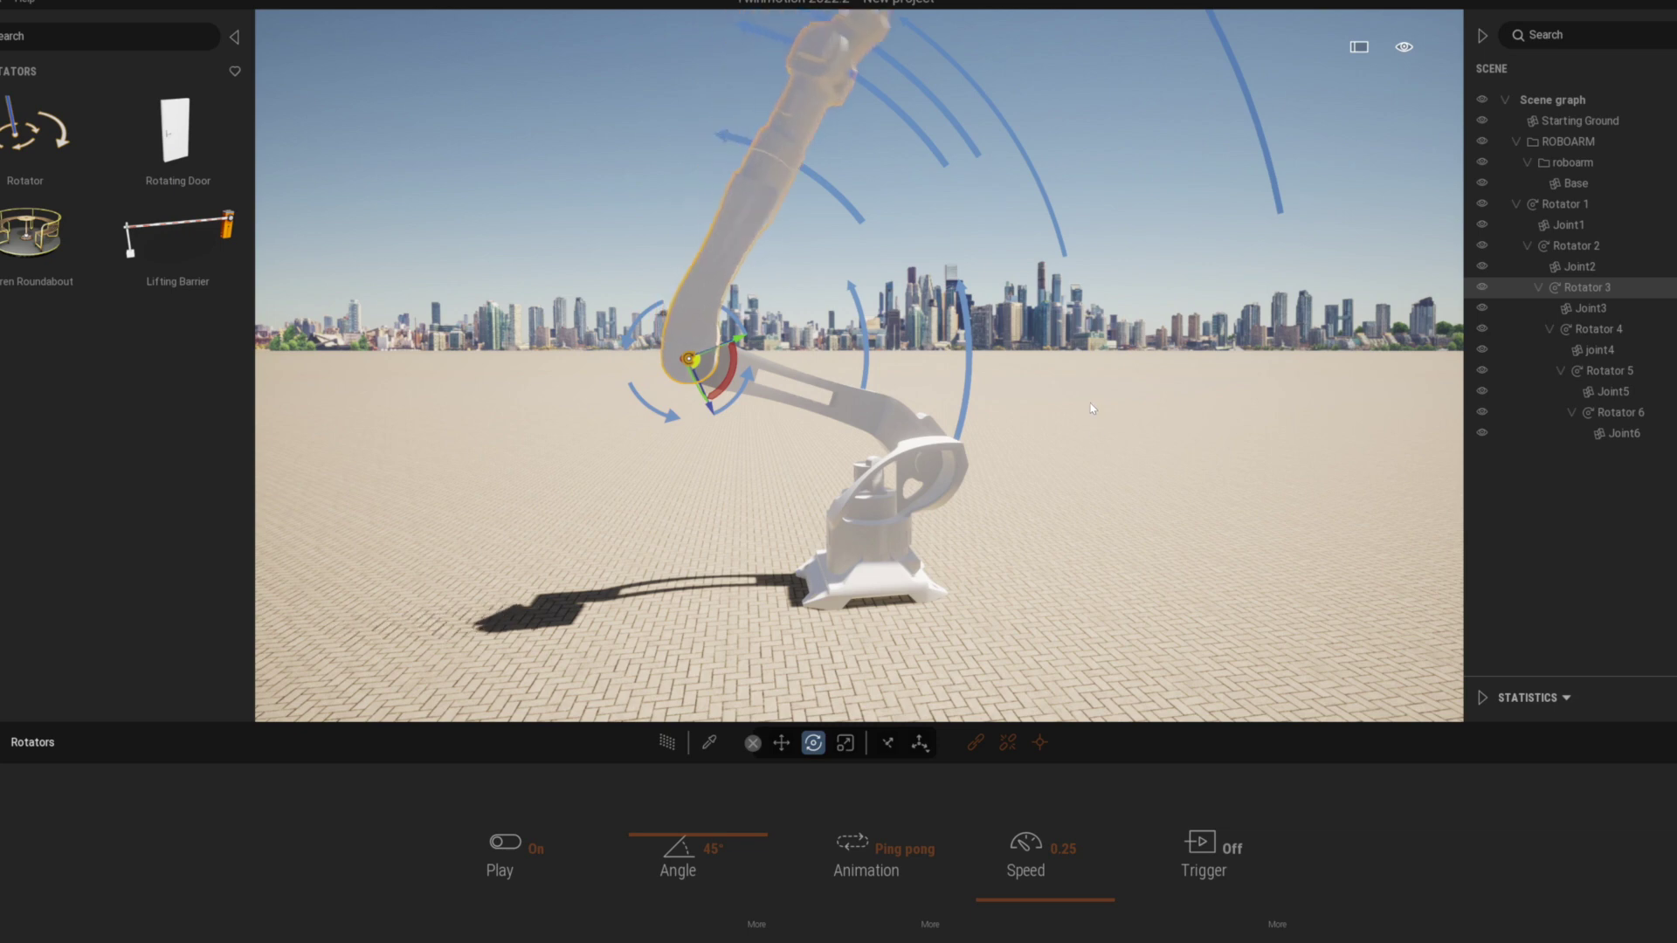
text(0.1)
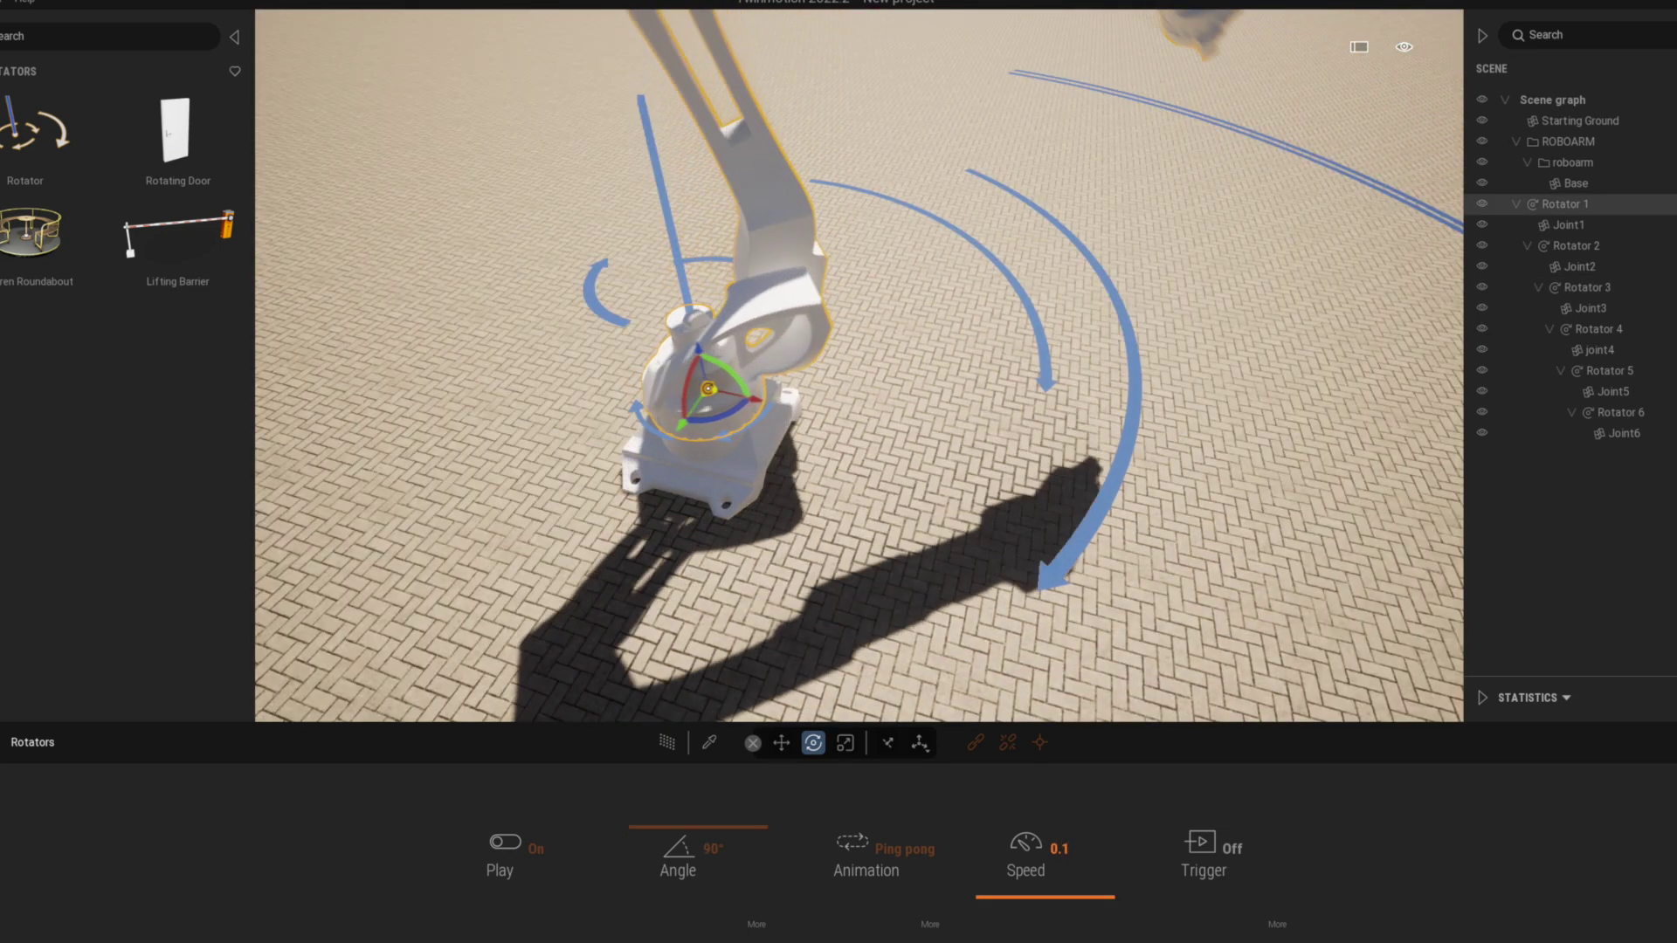
key(Return)
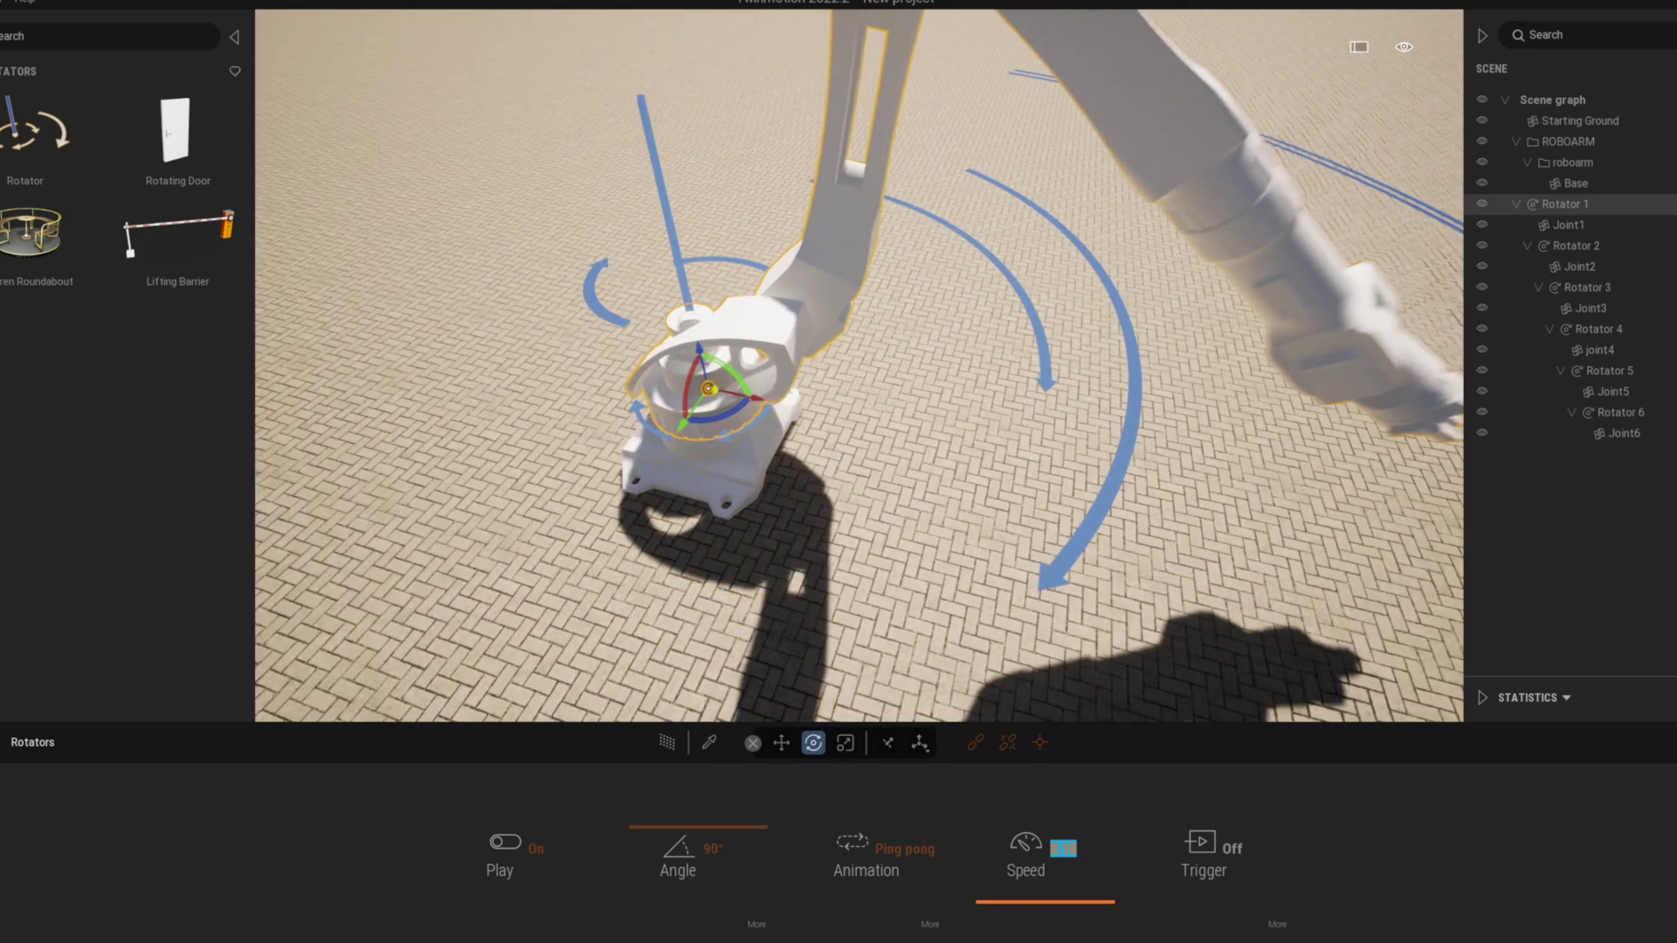
Move the Rotator 1 hierarchy into the roboarm folder below Base and collapse that folder
scroll(860, 366, down, 3)
right_drag(859, 366, 710, 427)
drag(786, 523, 811, 517)
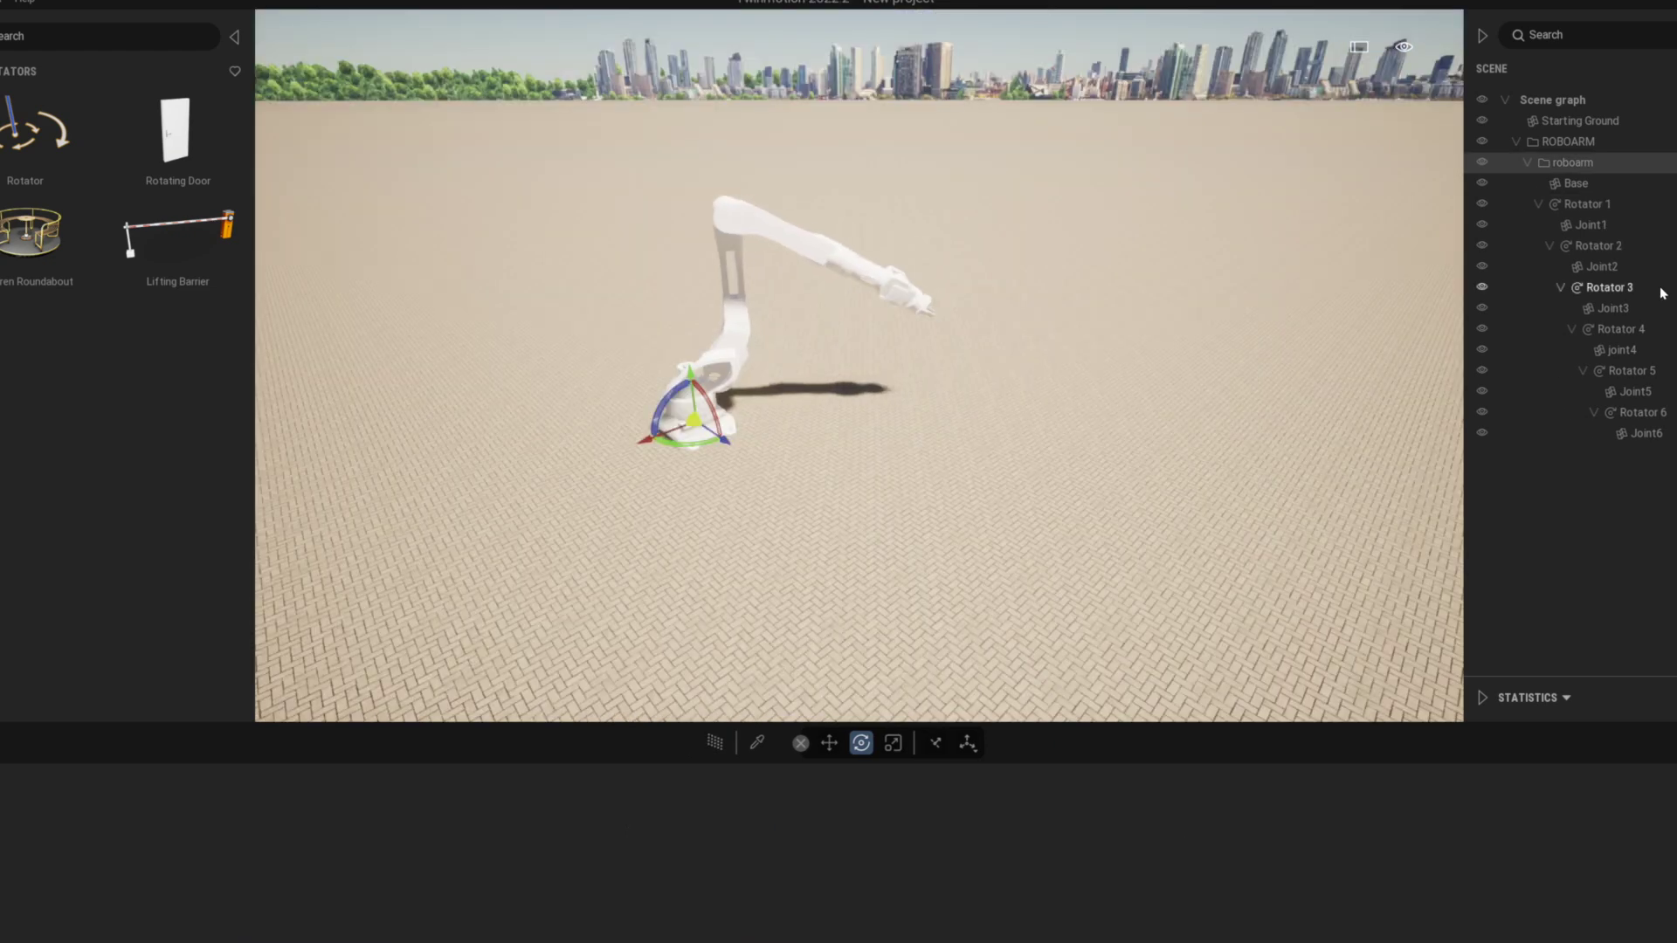
click(1564, 484)
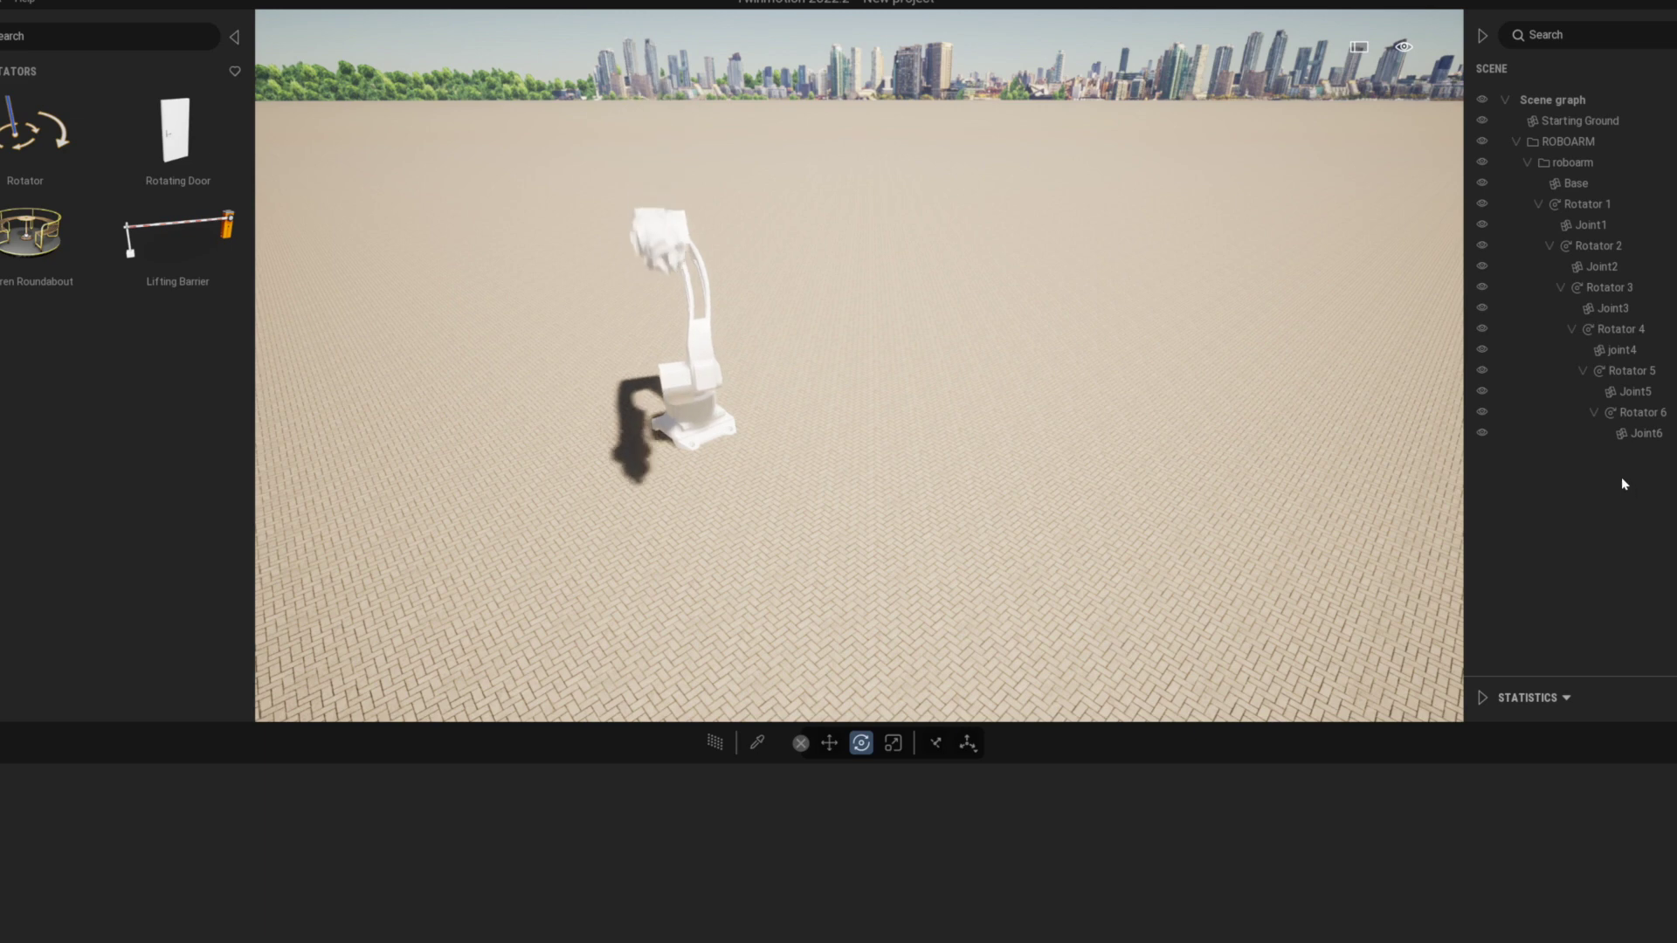
click(1527, 163)
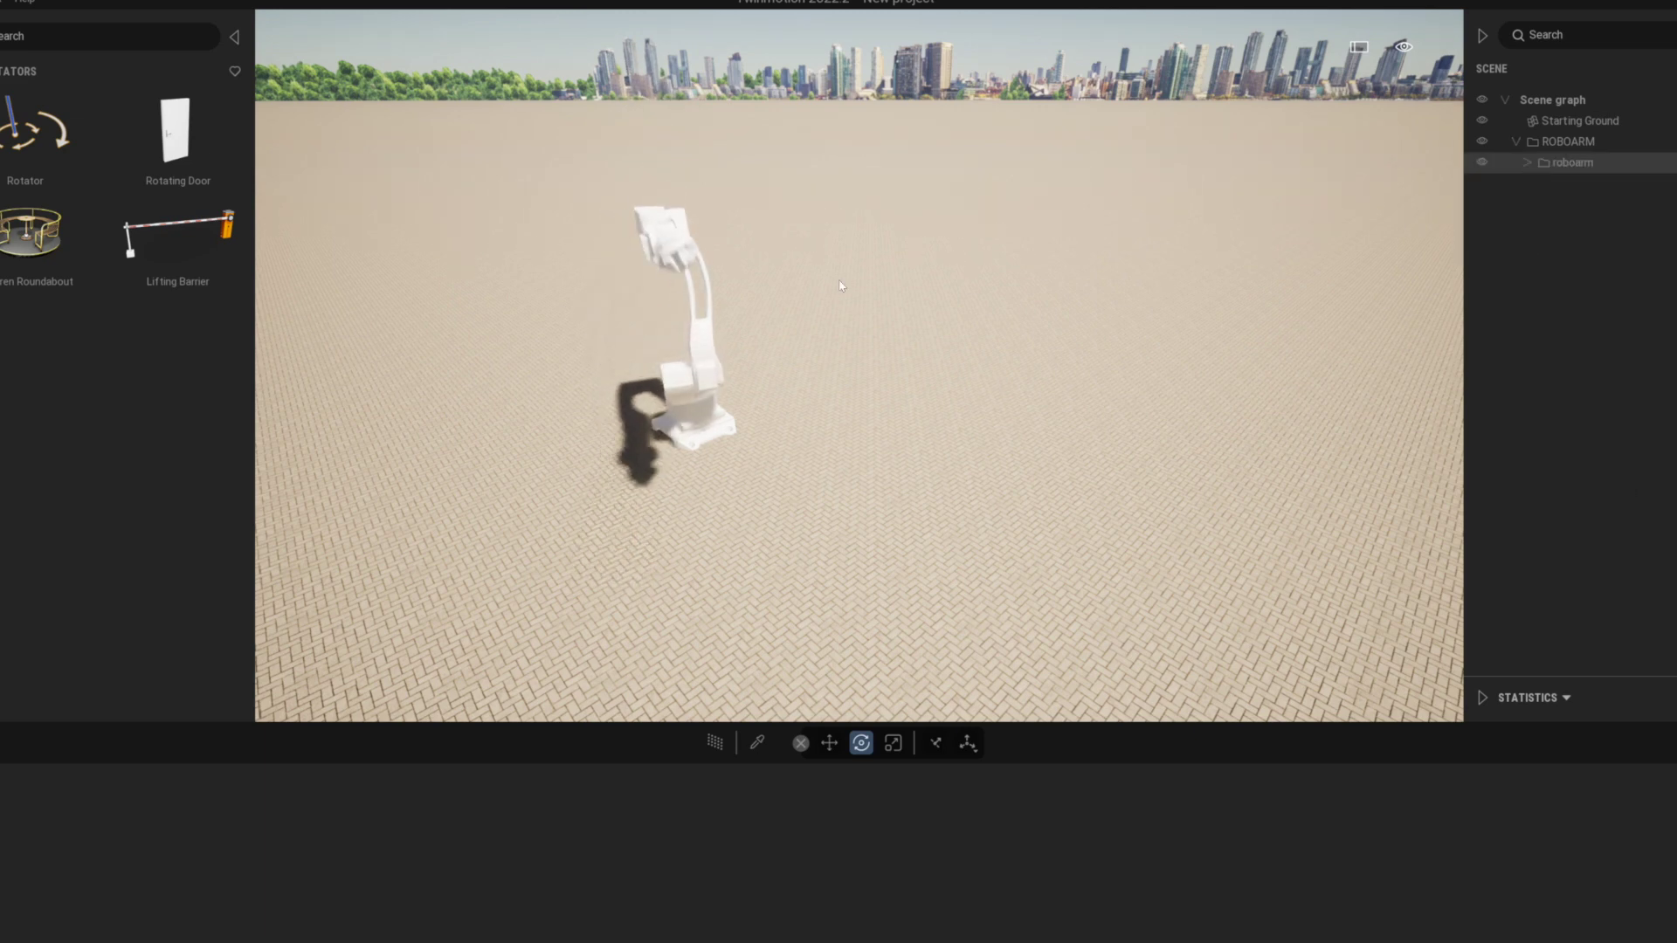
Add the top-level ROBOARM group with its animated rotators to the user library
mouse_move(840, 286)
right_down()
mouse_move(882, 302)
mouse_move(809, 278)
right_up()
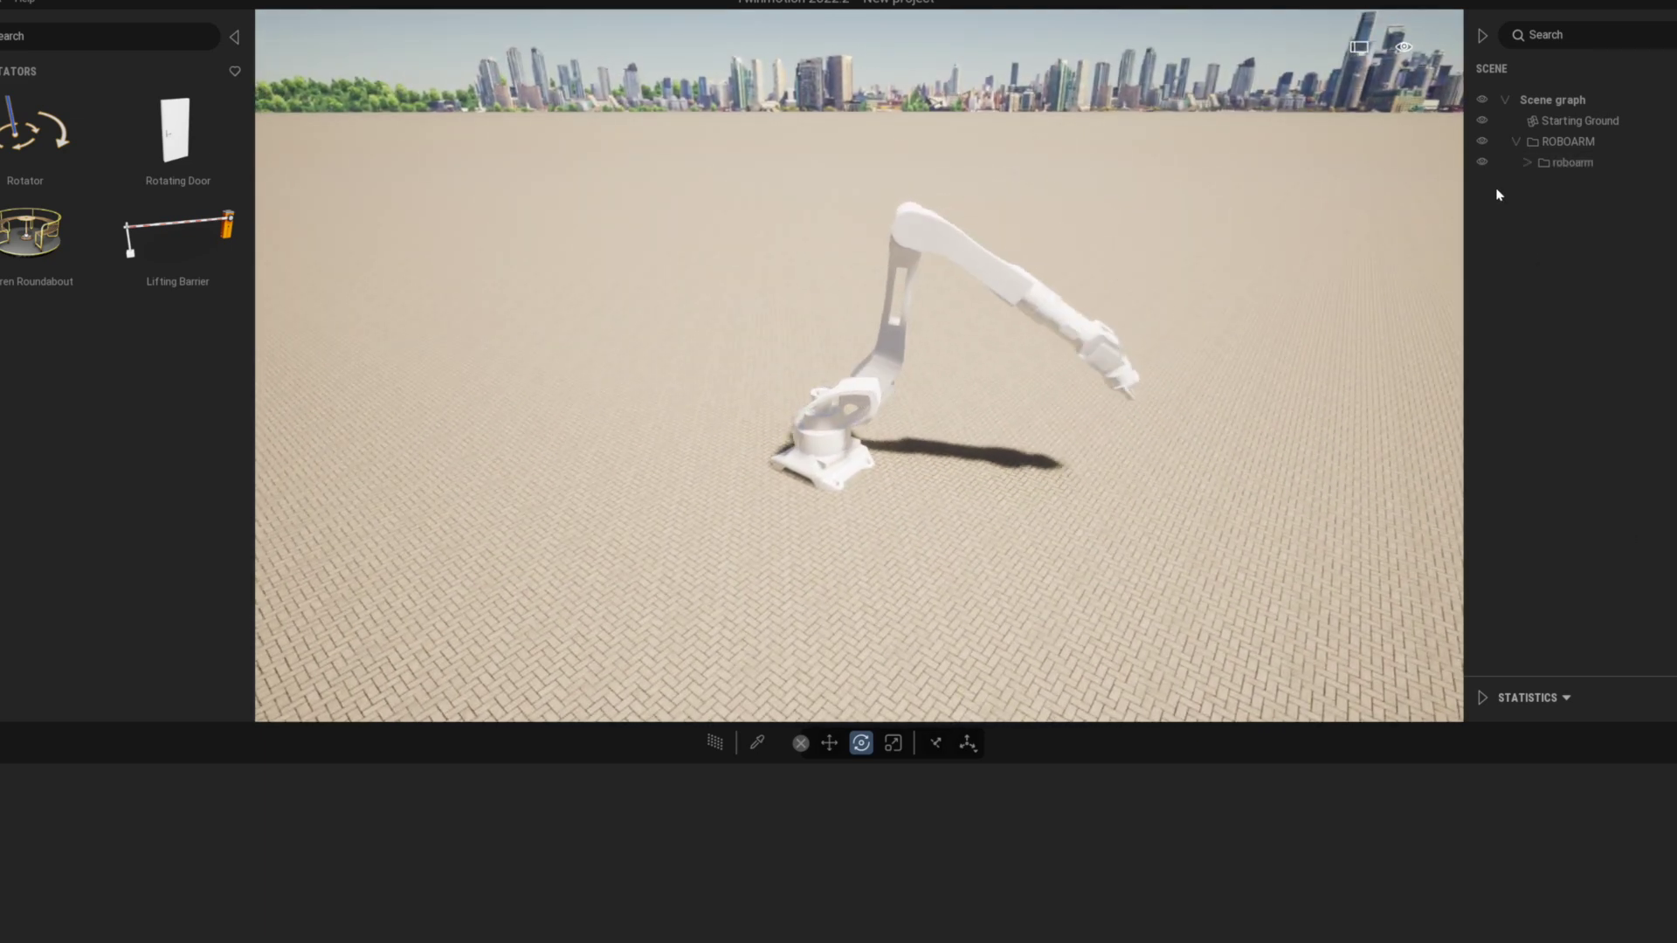
click(1568, 162)
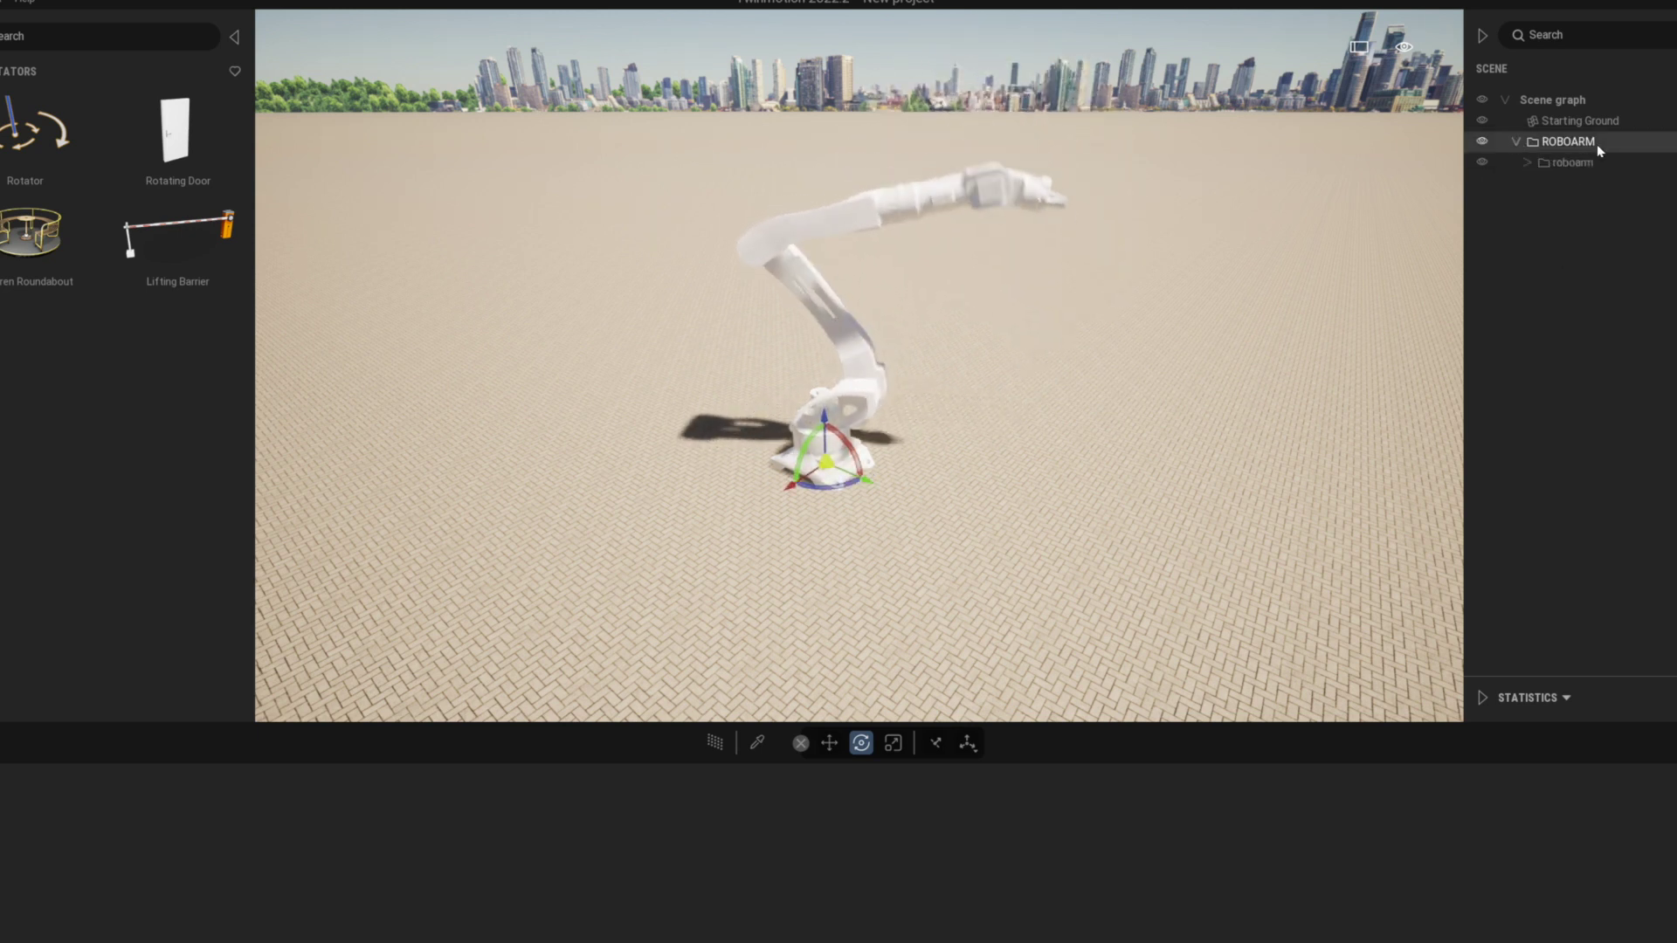
click(1676, 143)
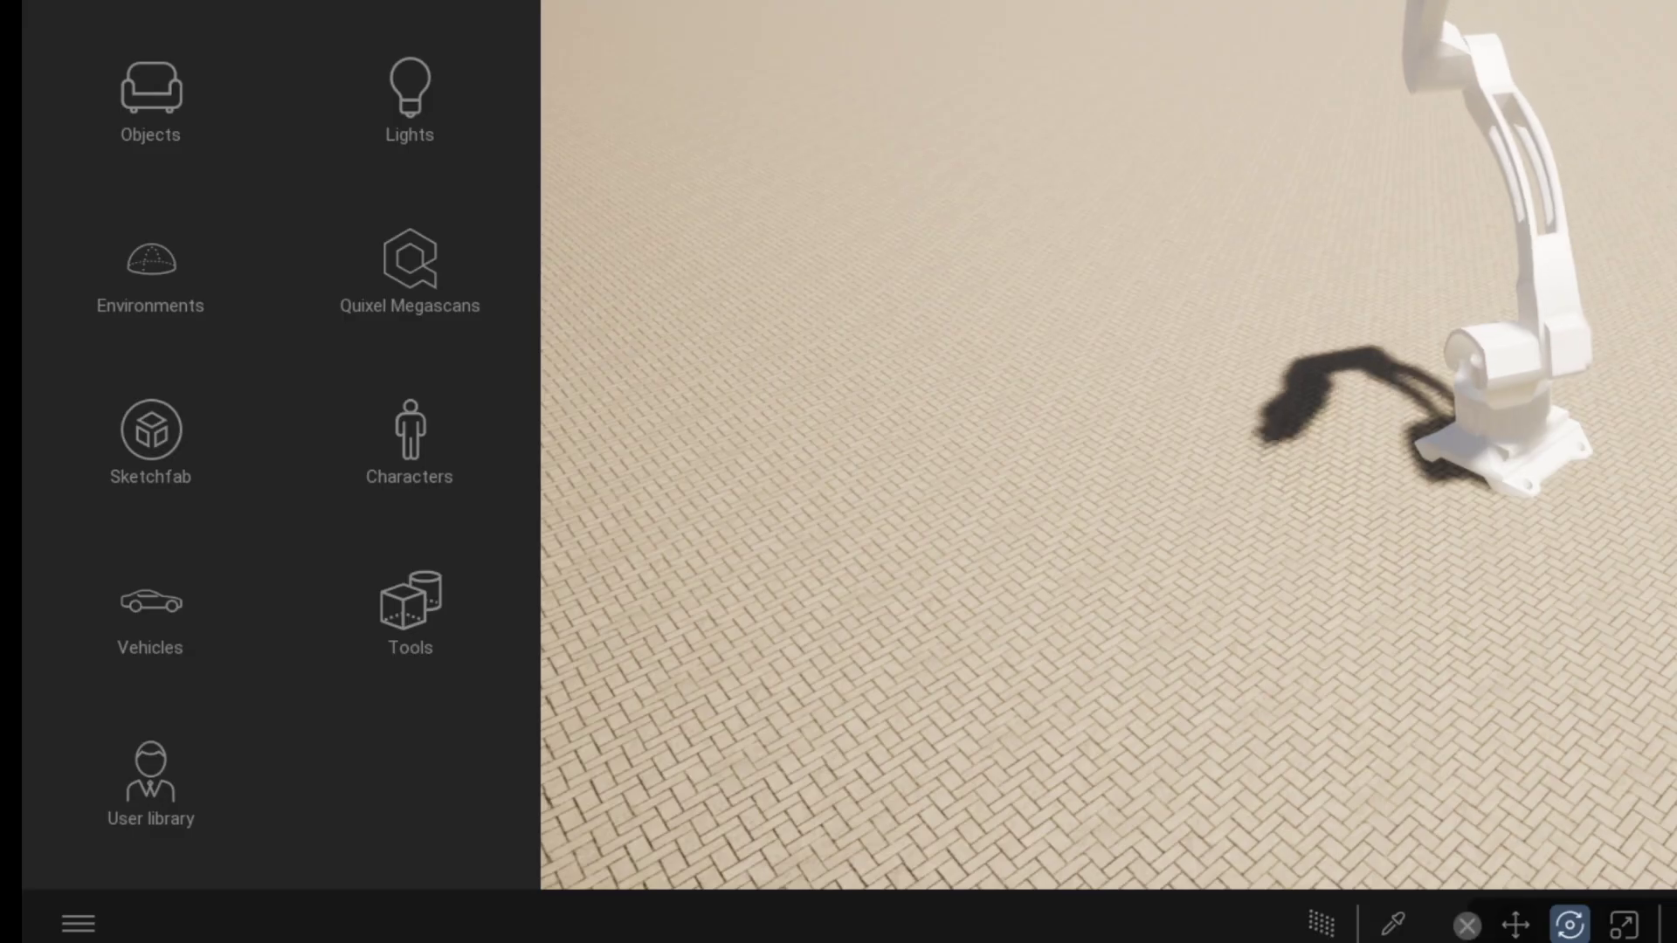
Place the saved ROBOARM from the user library's Robo ARM folder on the ground beside the original arm
click(150, 773)
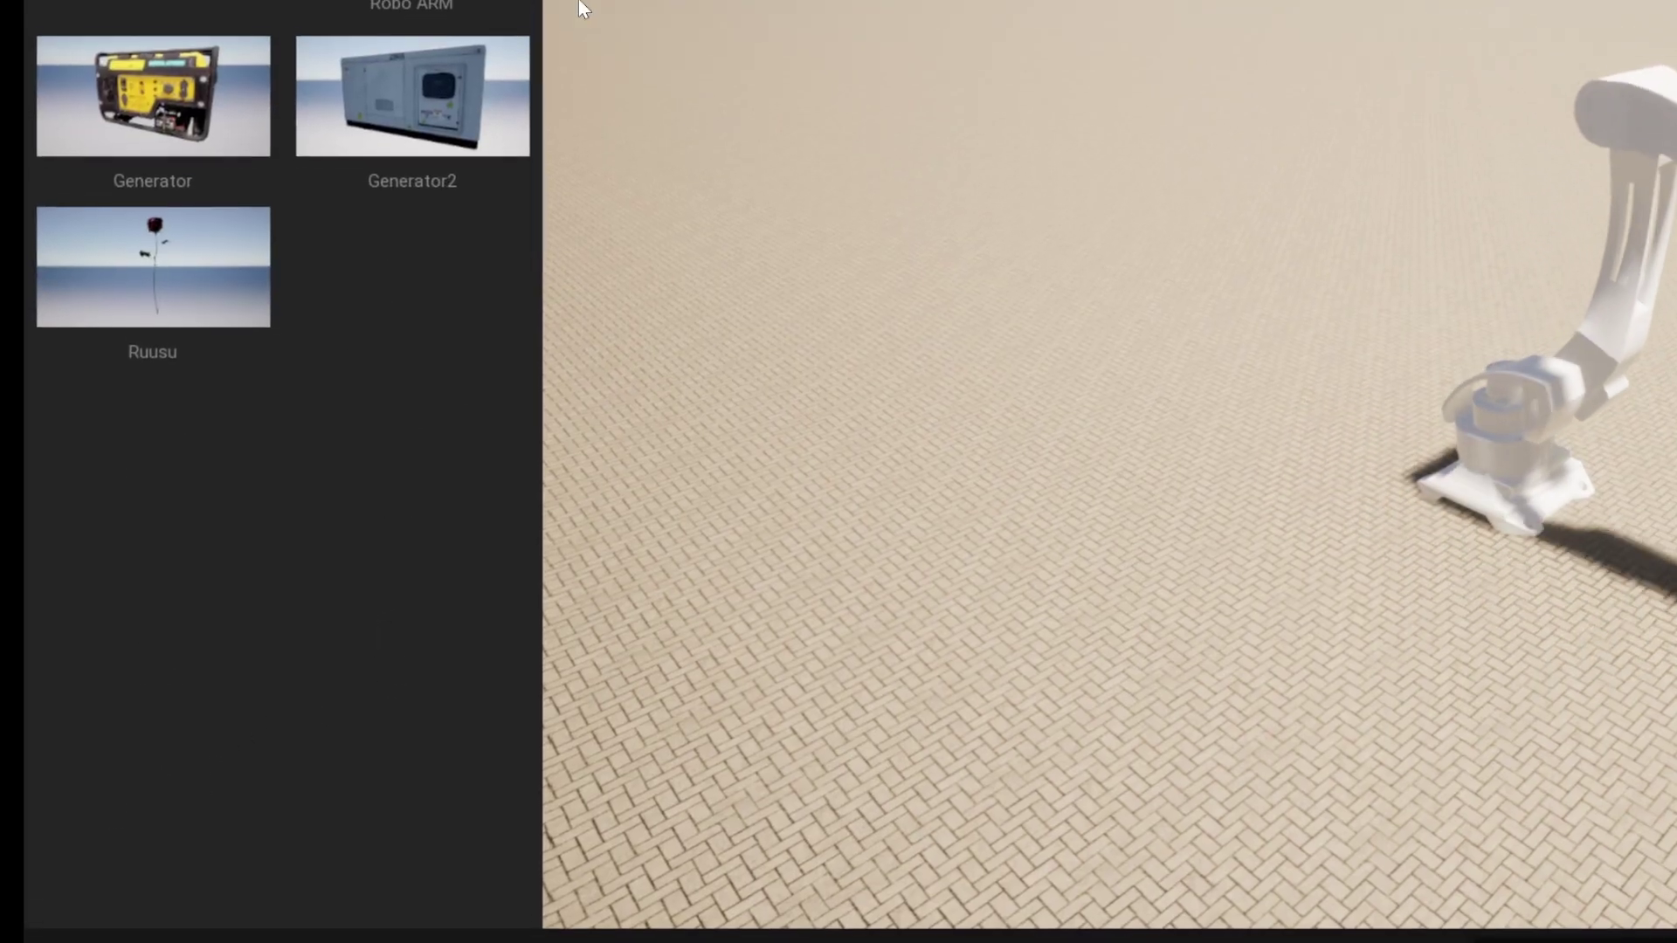
click(480, 71)
drag(426, 778, 1367, 817)
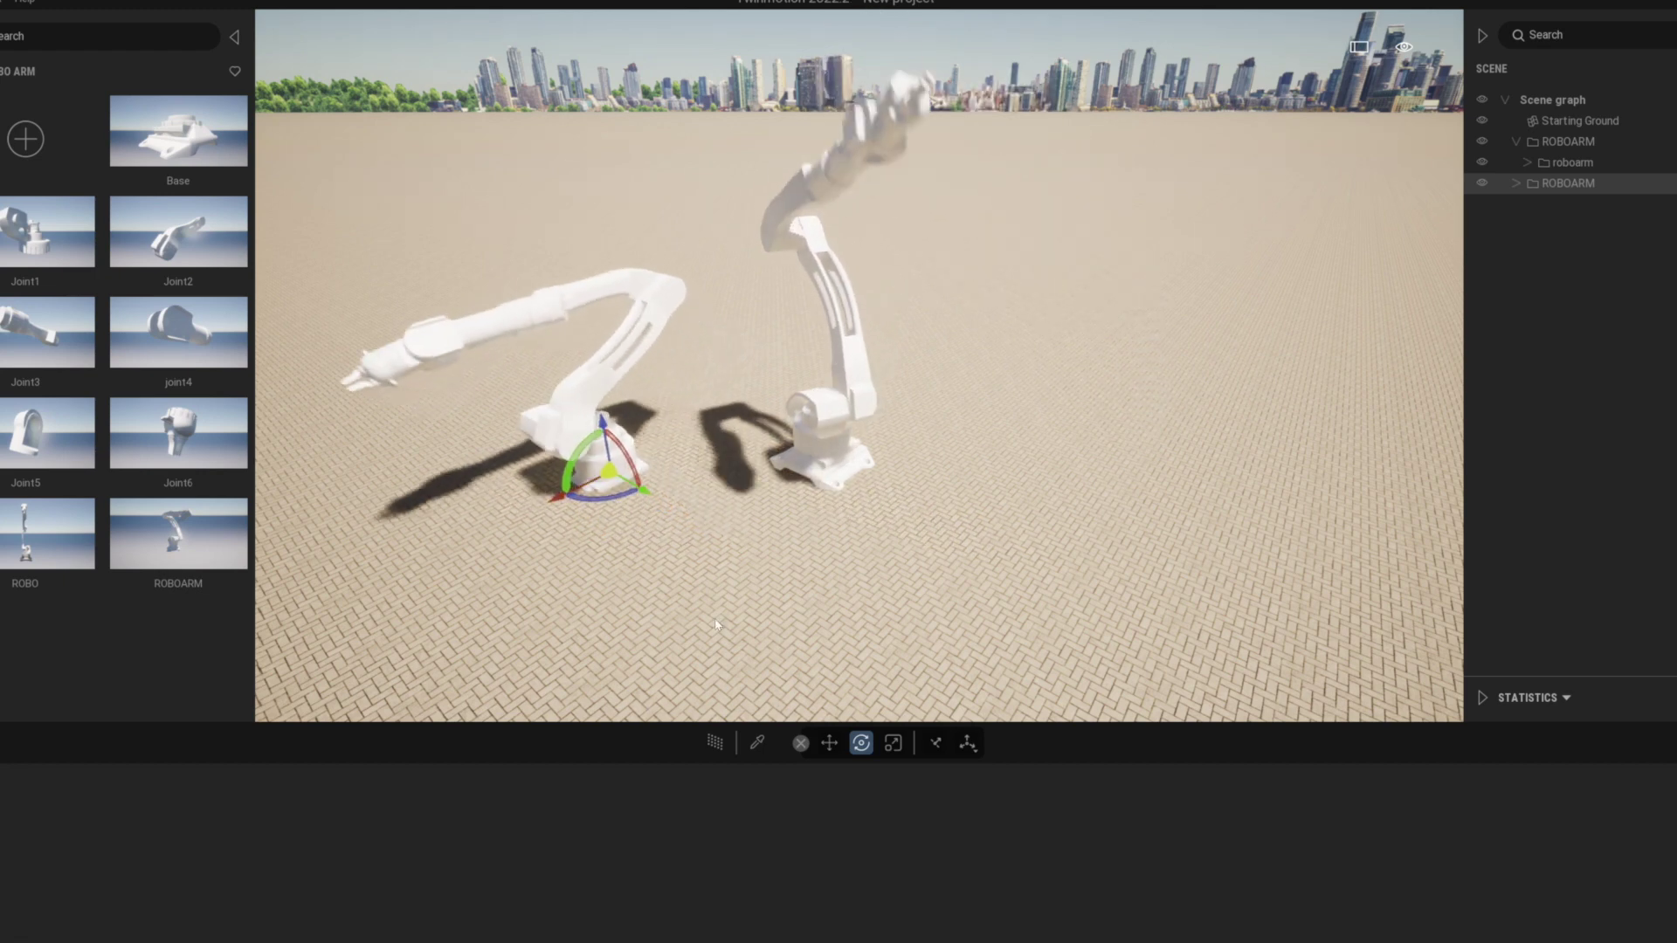
Hide the asset library and scene graph to give the two animated robot arms a wider view
shift+middle_drag(868, 407, 923, 465)
scroll(912, 455, down, 2)
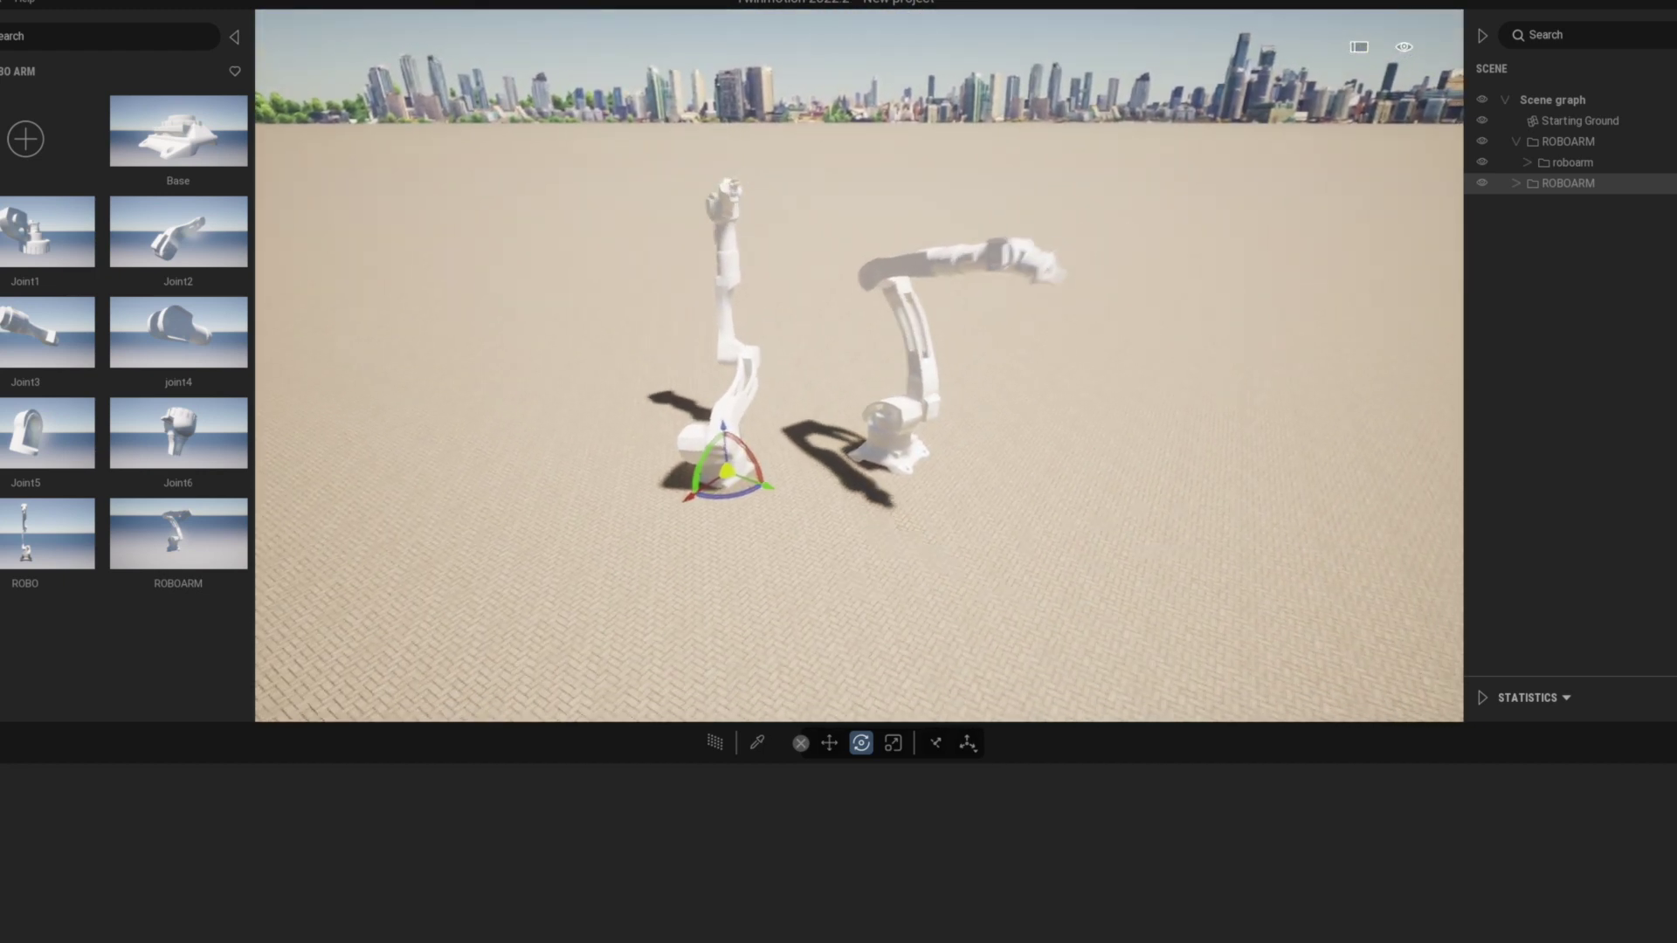
click(234, 37)
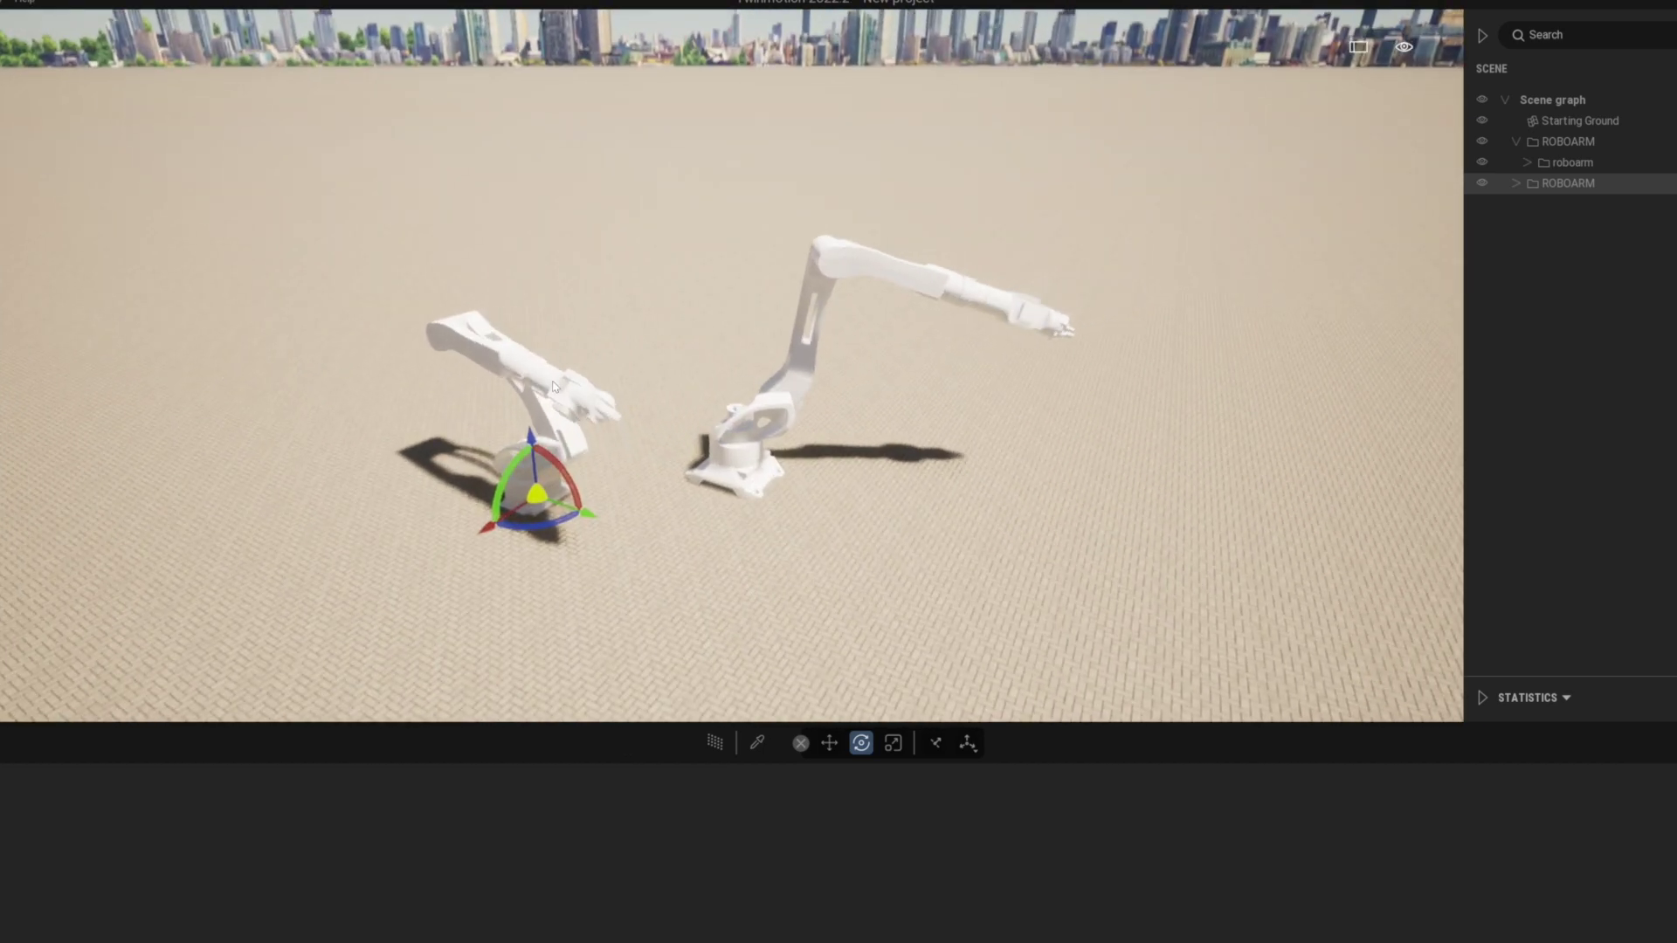
right_drag(778, 536, 698, 502)
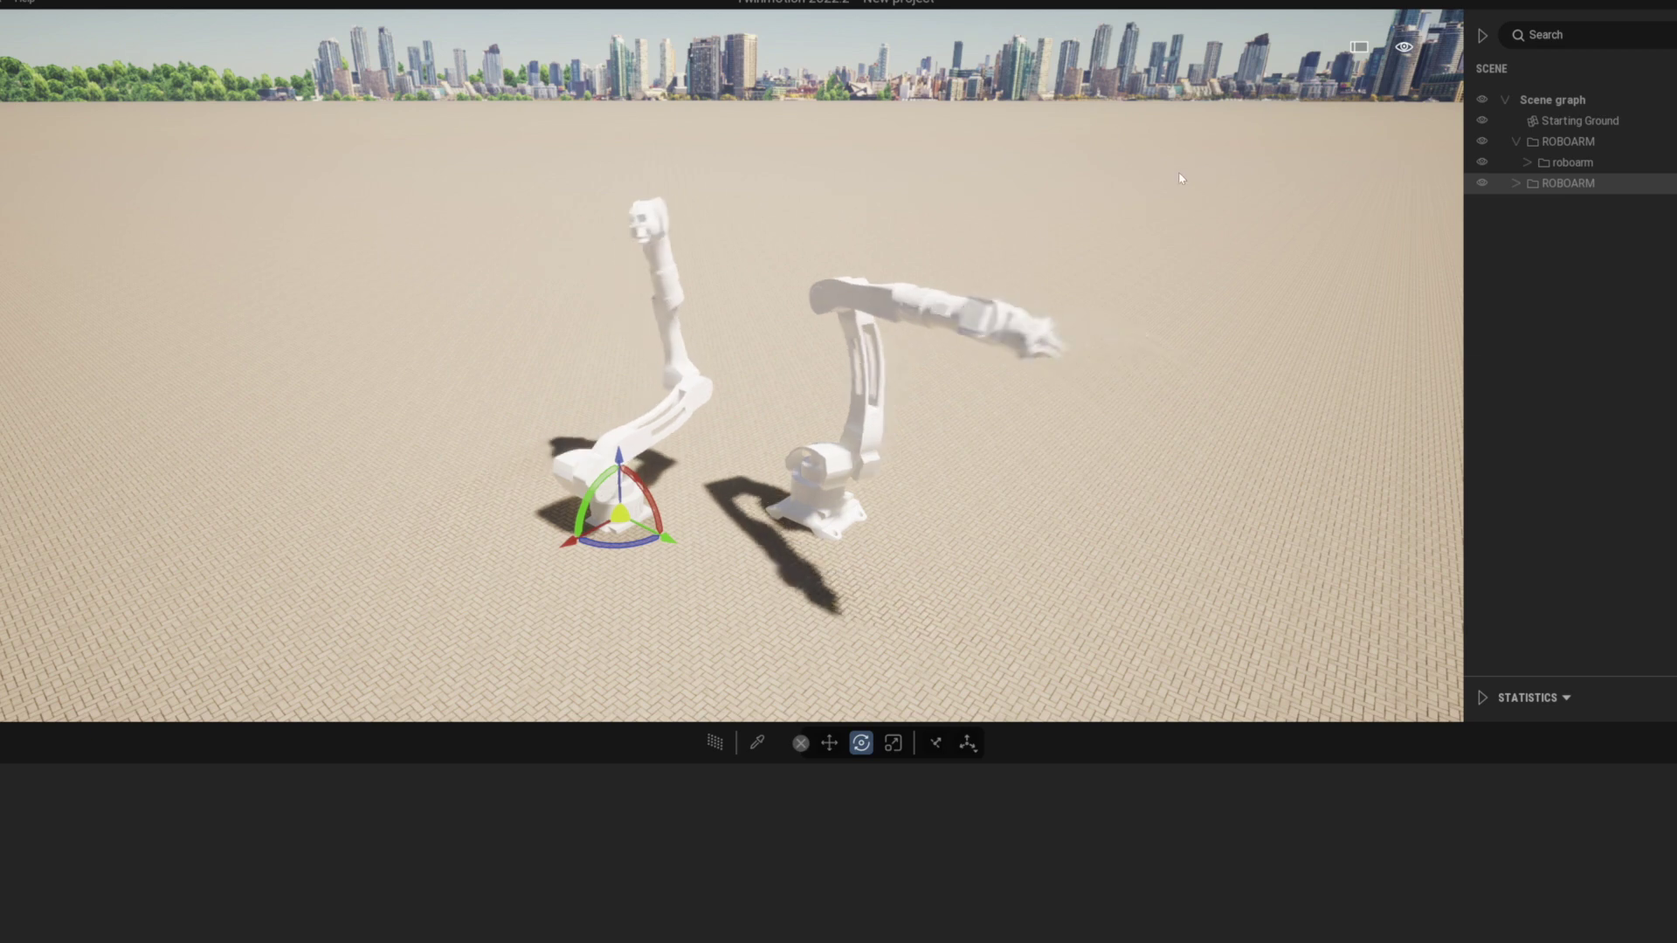
click(1483, 37)
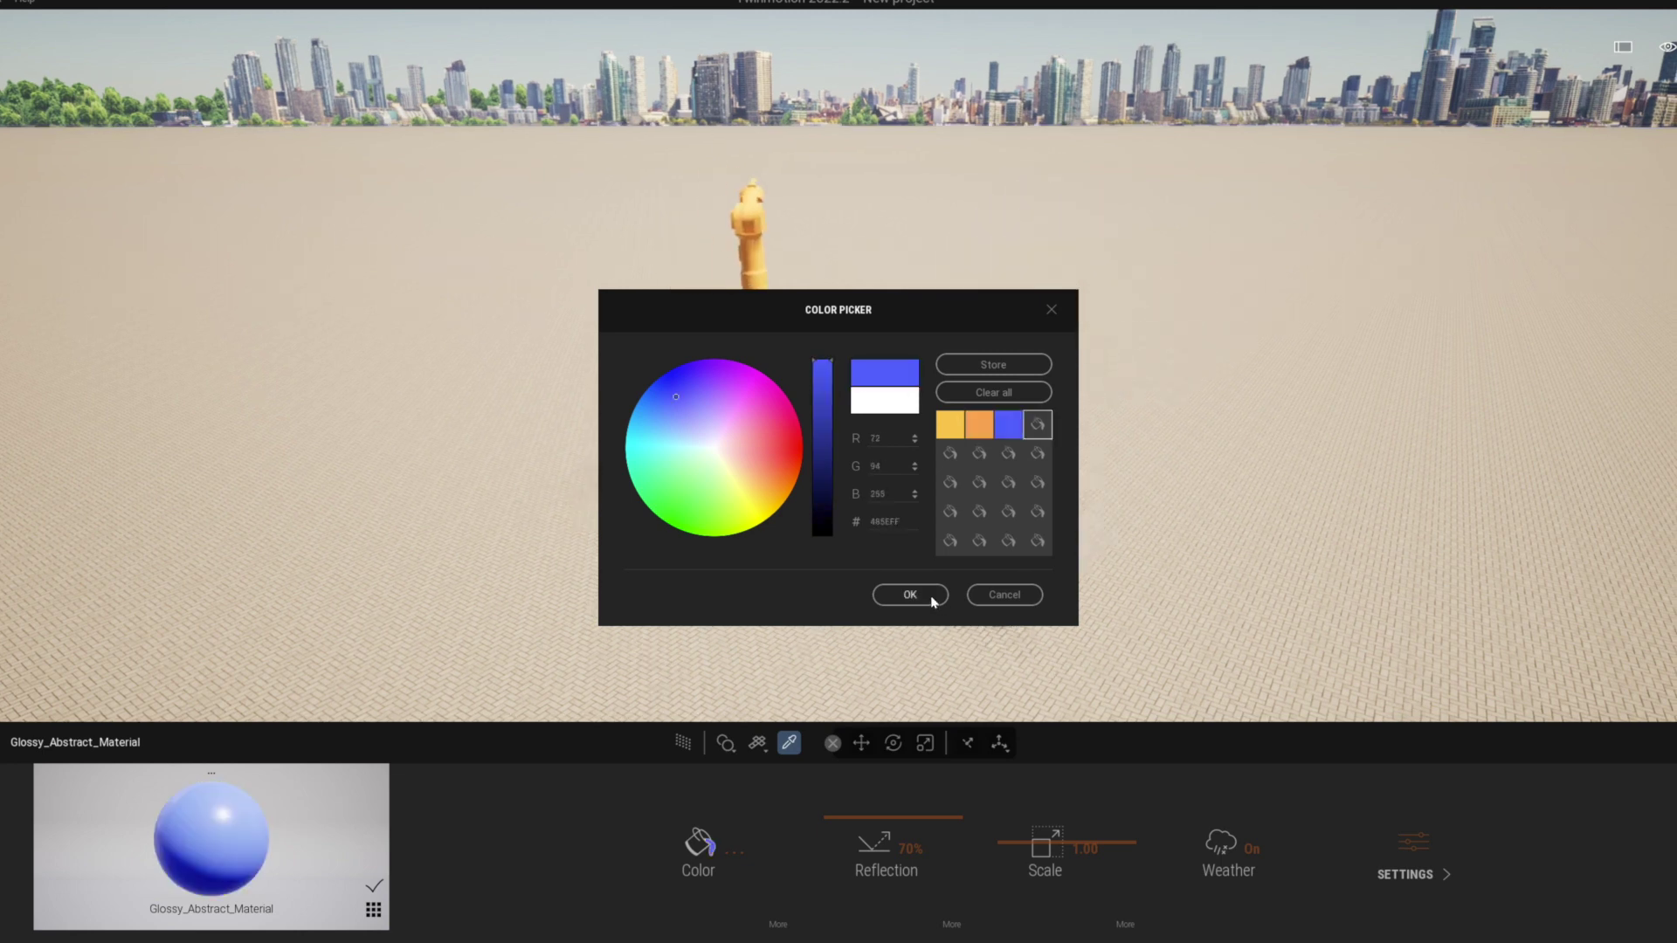
Apply blue #485EFF to the glossy material of the robot arm beside the yellow one
click(930, 598)
click(1086, 422)
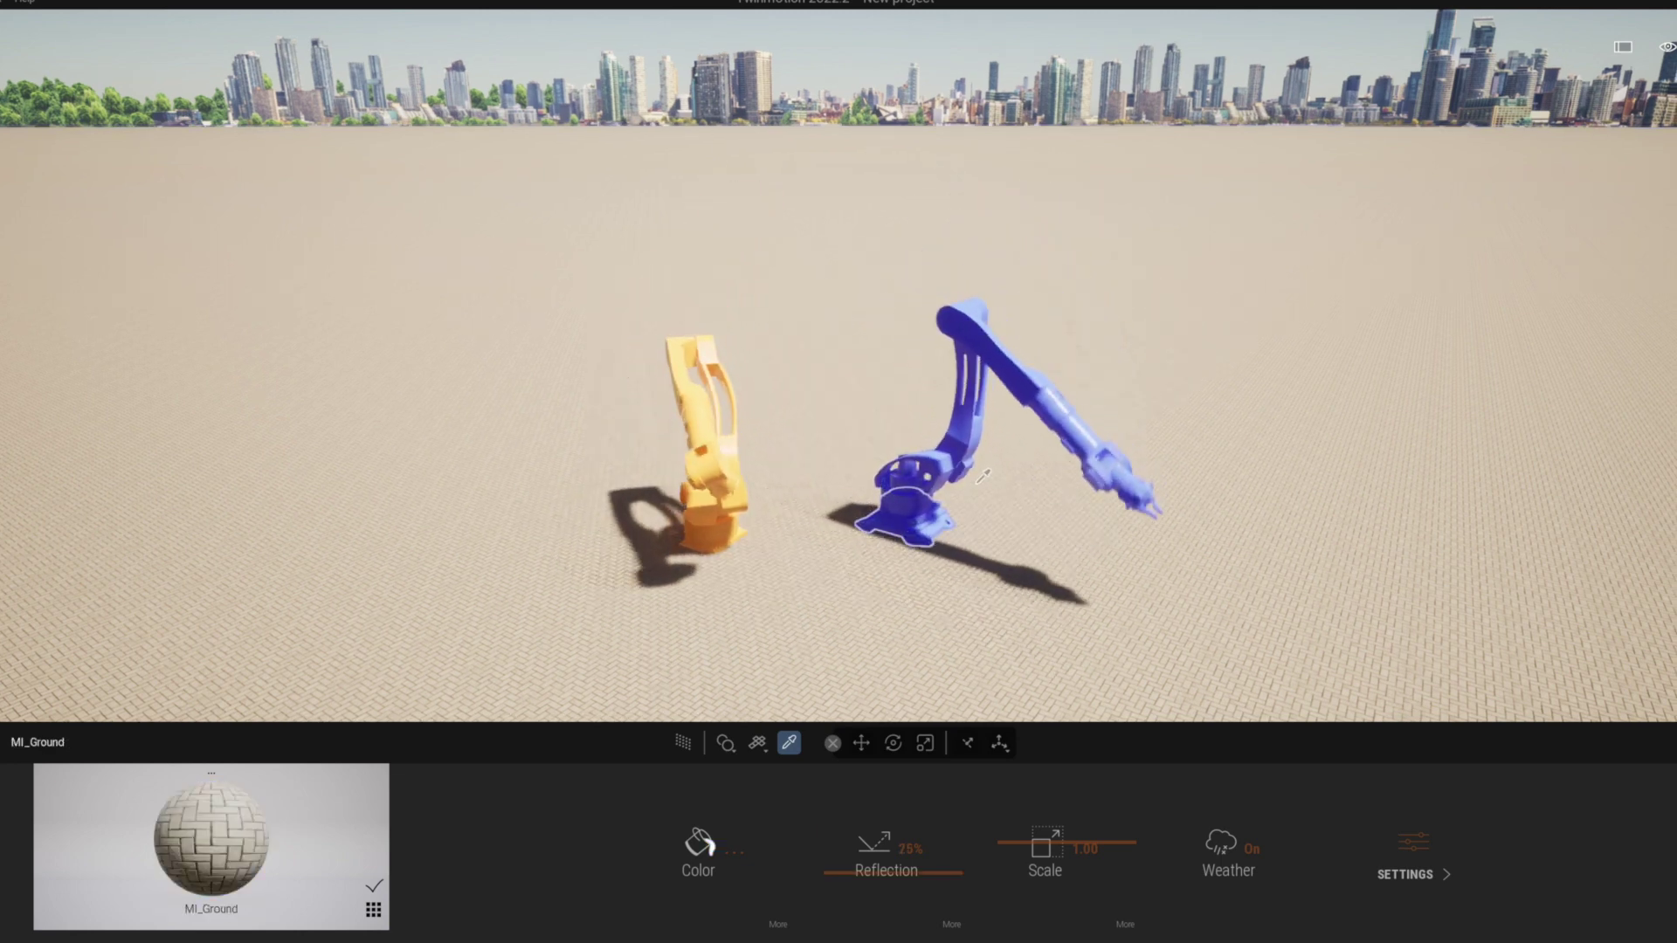
shift+middle_drag(983, 476, 985, 476)
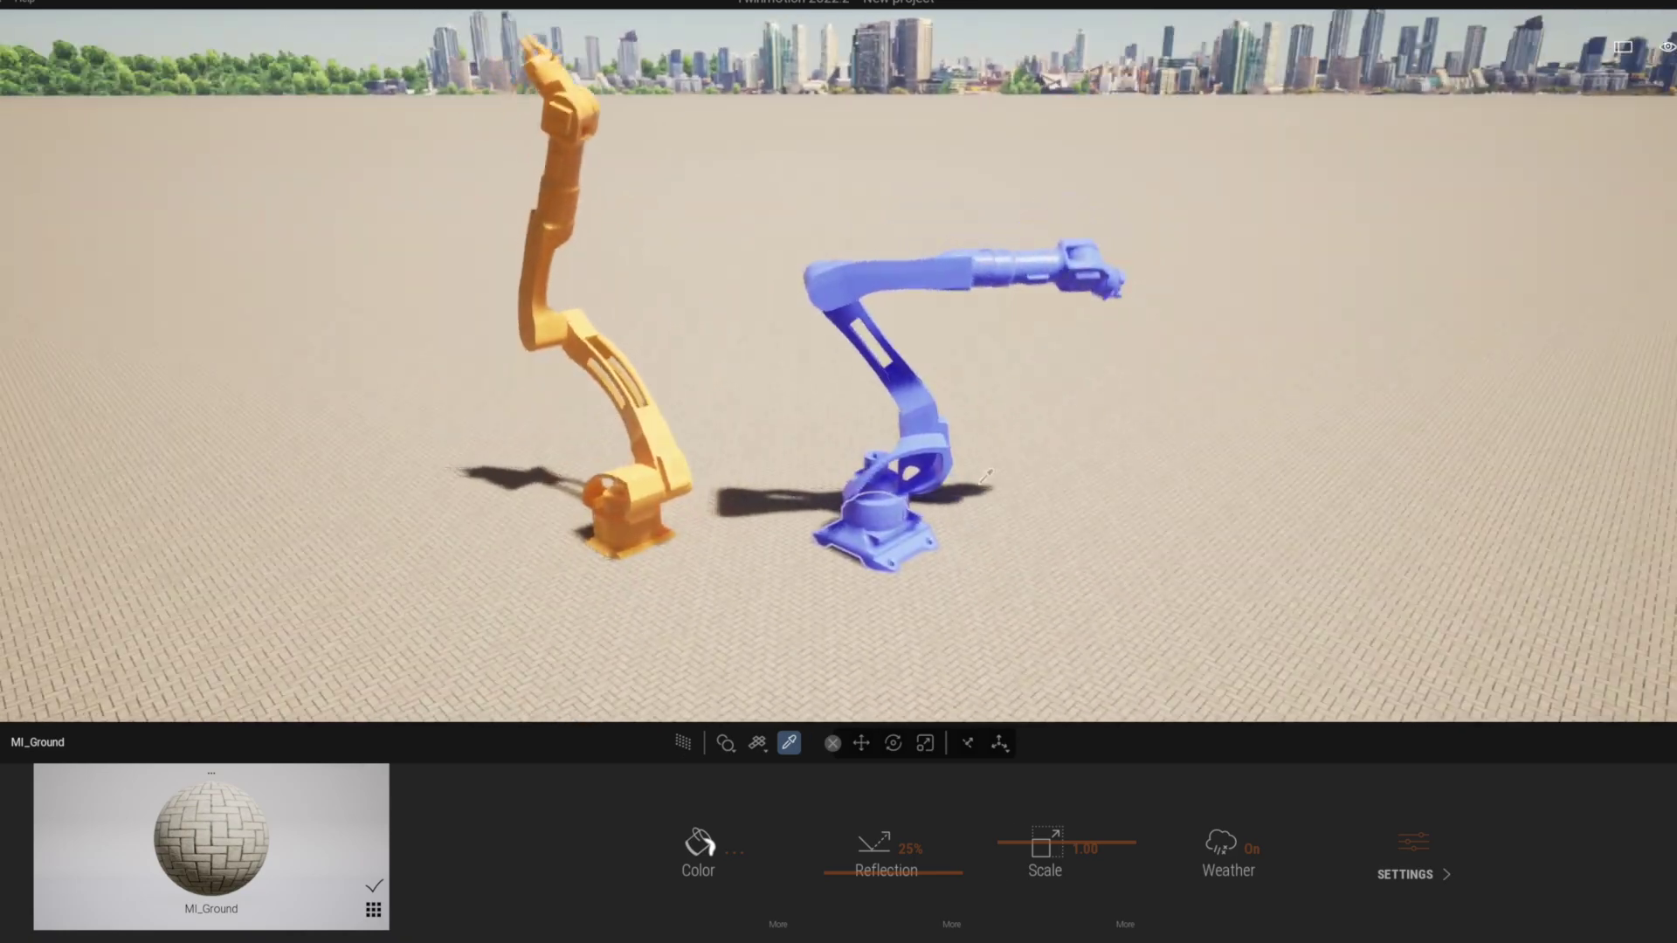